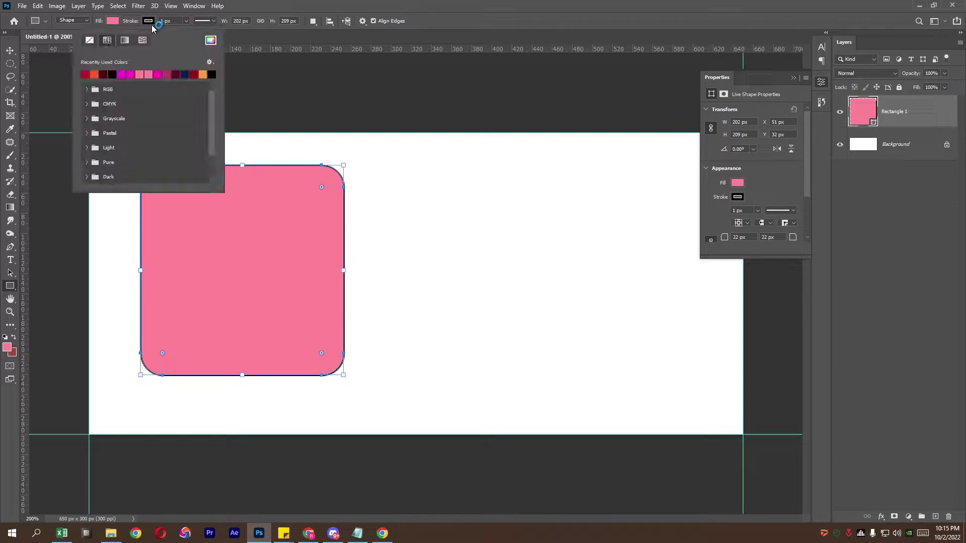
# - Remove the stroke from the pink rounded rectangle
pyautogui.click(89, 41)
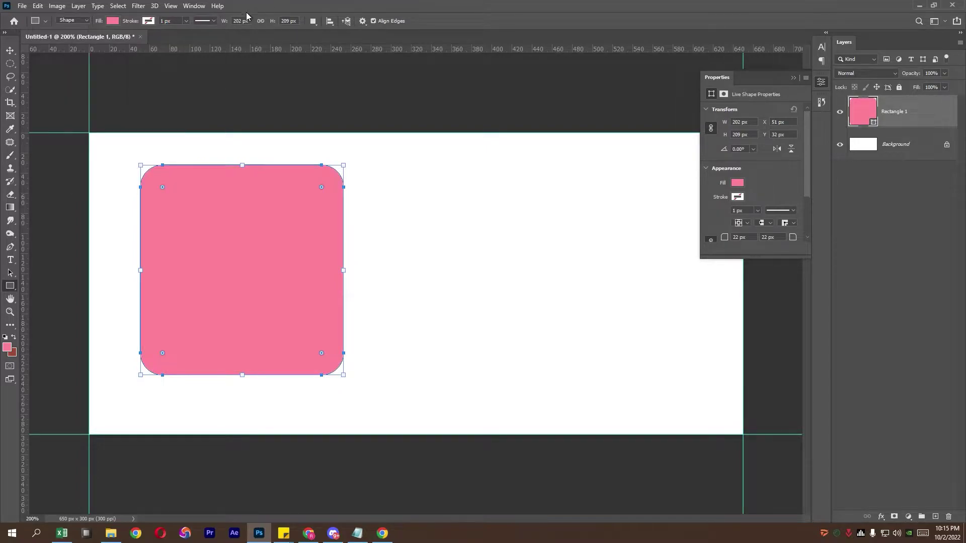
pyautogui.click(795, 79)
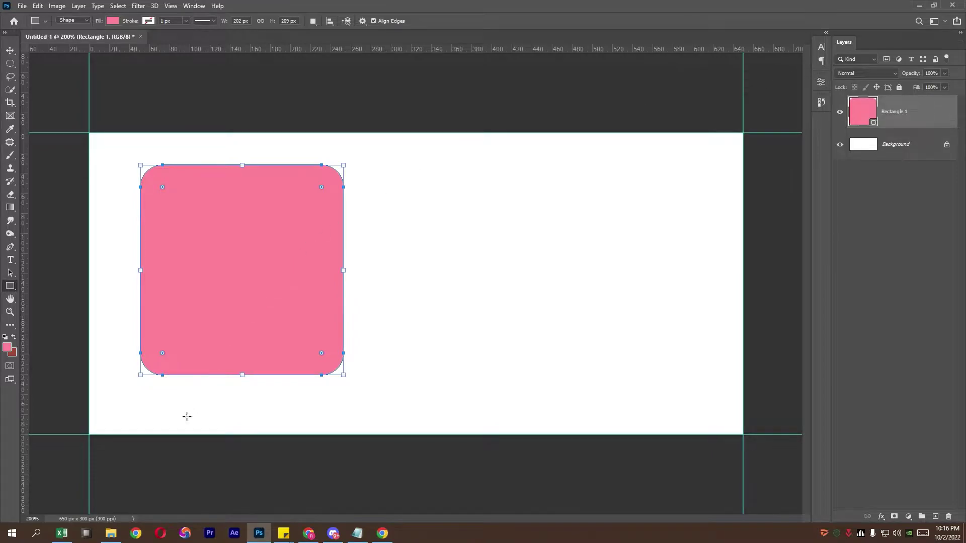
# - Place the kindpng_1910510 image over the pink rectangle, scaled down to 1.81%
pyautogui.click(111, 533)
pyautogui.moveTo(161, 155); pyautogui.dragTo(294, 284)
pyautogui.moveTo(485, 312); pyautogui.dragTo(313, 302)
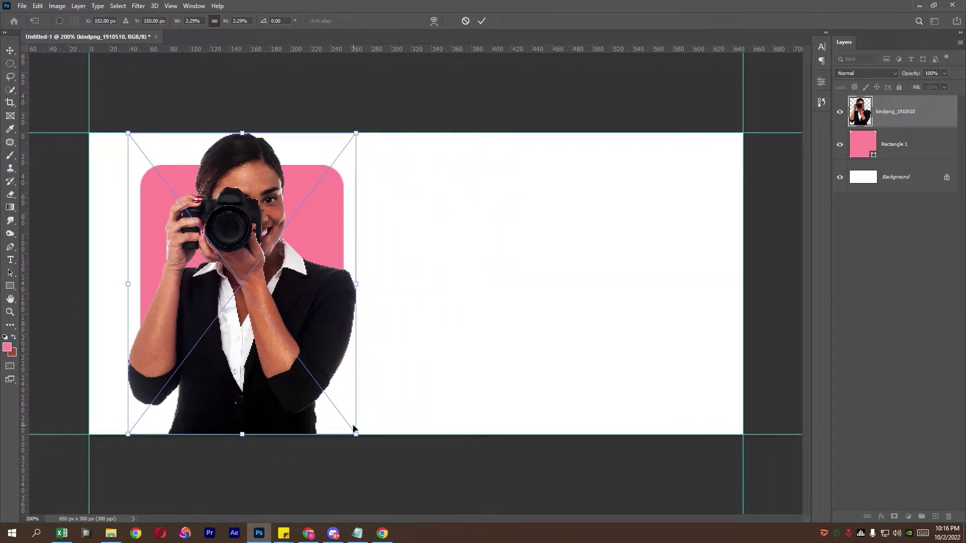
pyautogui.moveTo(355, 434); pyautogui.dragTo(308, 371)
pyautogui.moveTo(274, 340); pyautogui.dragTo(296, 370)
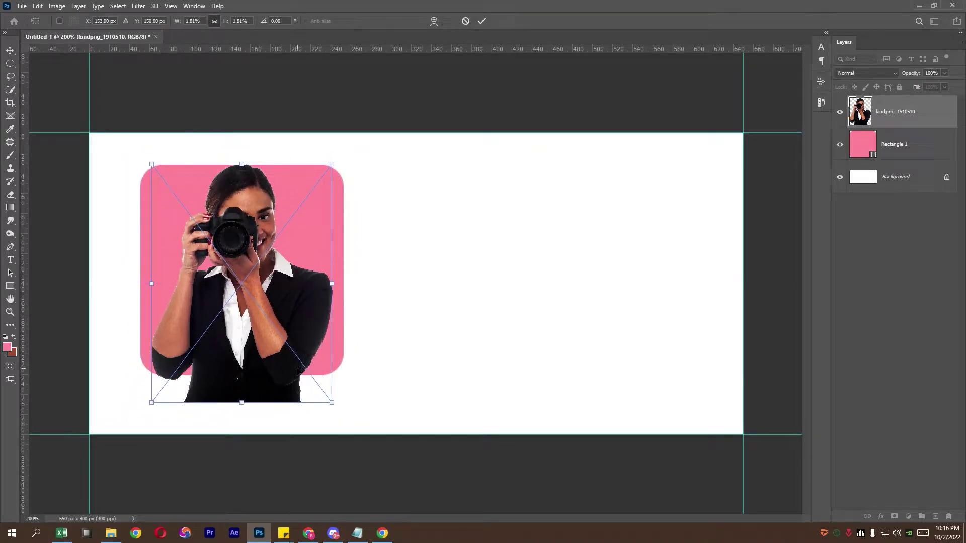
pyautogui.press('Return')
# - Clip the photographer image to the rounded rectangle with a clipping mask and change the rectangle's fill to white
pyautogui.rightClick(921, 119)
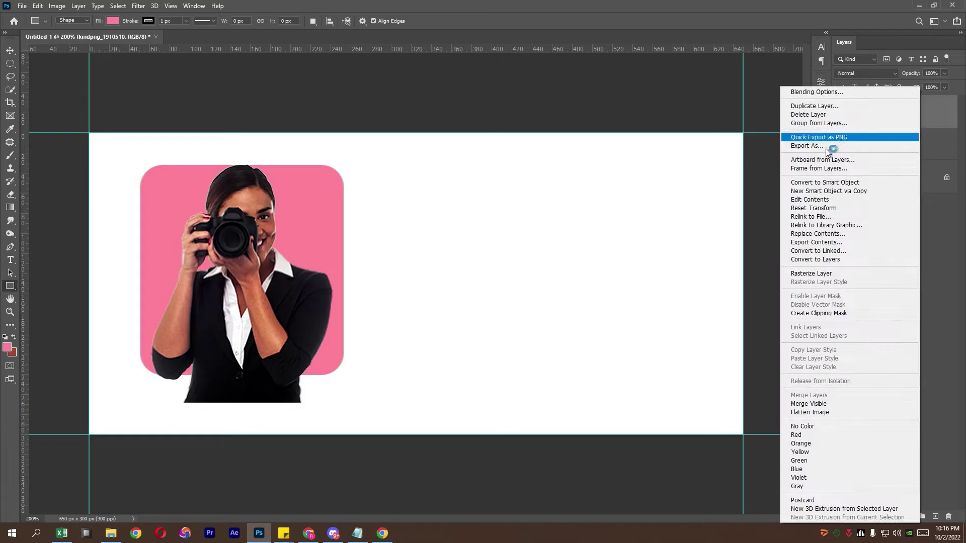
pyautogui.click(816, 314)
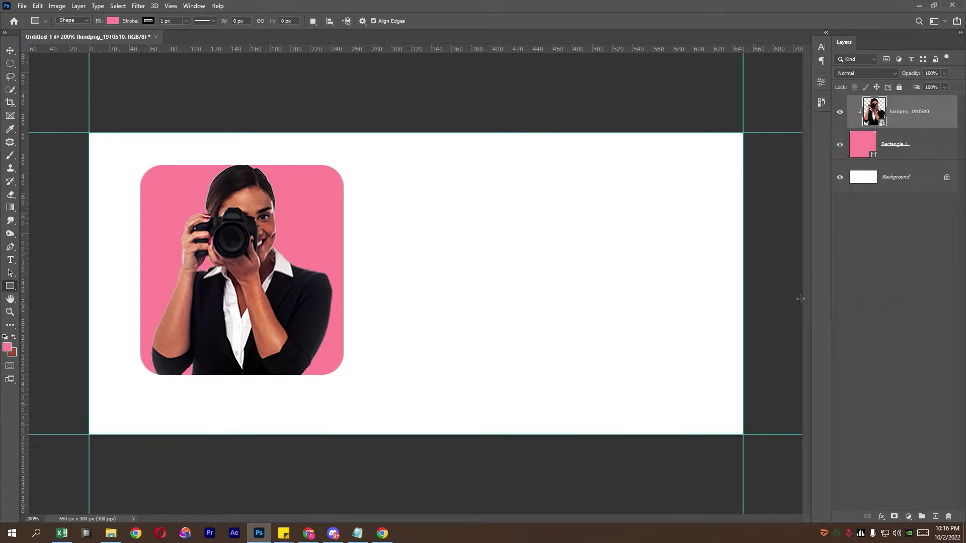
pyautogui.doubleClick(876, 159)
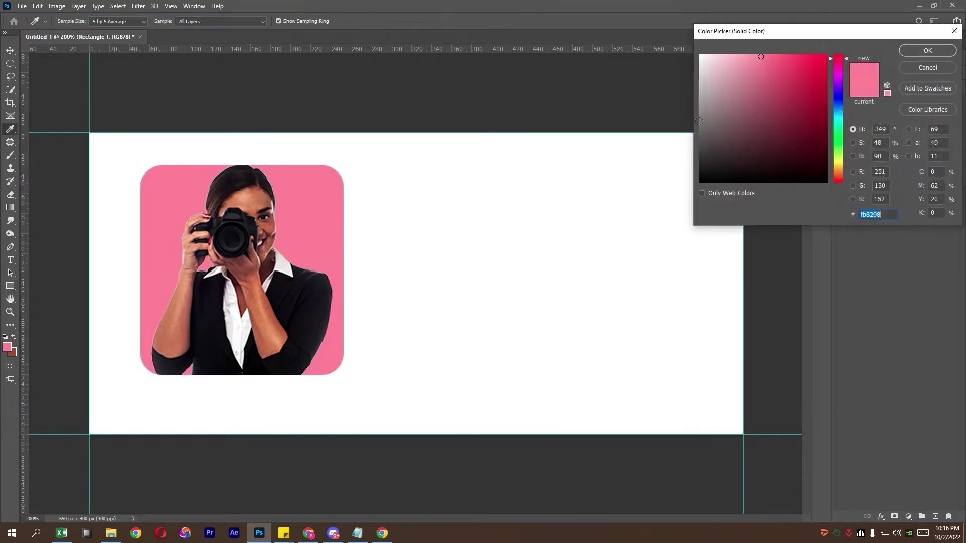
pyautogui.click(702, 57)
pyautogui.click(925, 52)
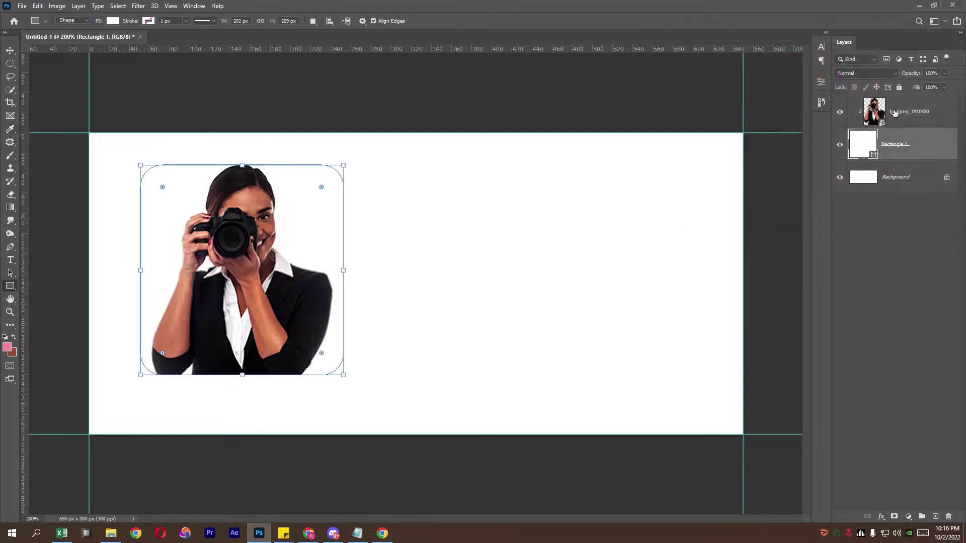
# - Group the photographer image and rectangle layers under the name Profile
pyautogui.click(10, 63)
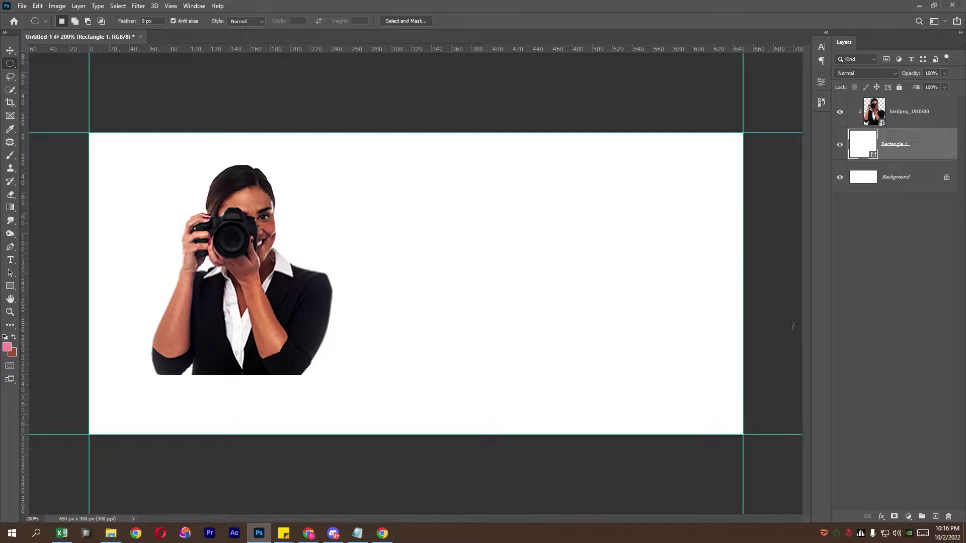
pyautogui.keyDown('shift'); pyautogui.click(908, 118); pyautogui.keyUp('shift')
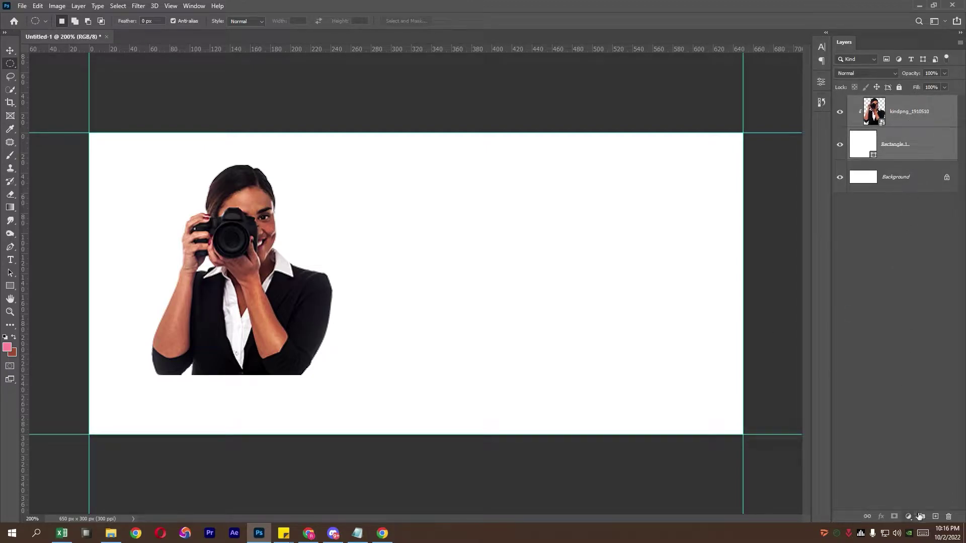
pyautogui.click(920, 516)
pyautogui.doubleClick(878, 103)
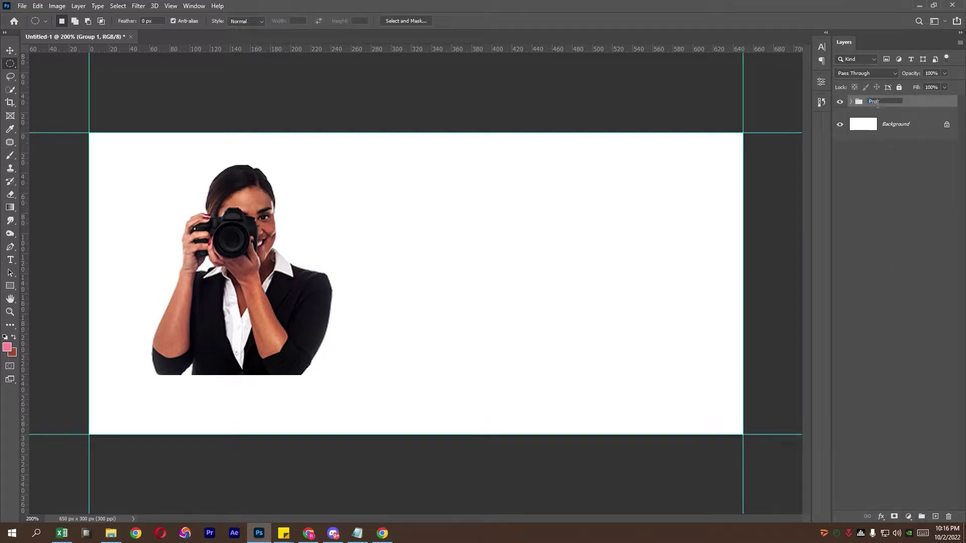
pyautogui.write('Profile')
pyautogui.press('Return')
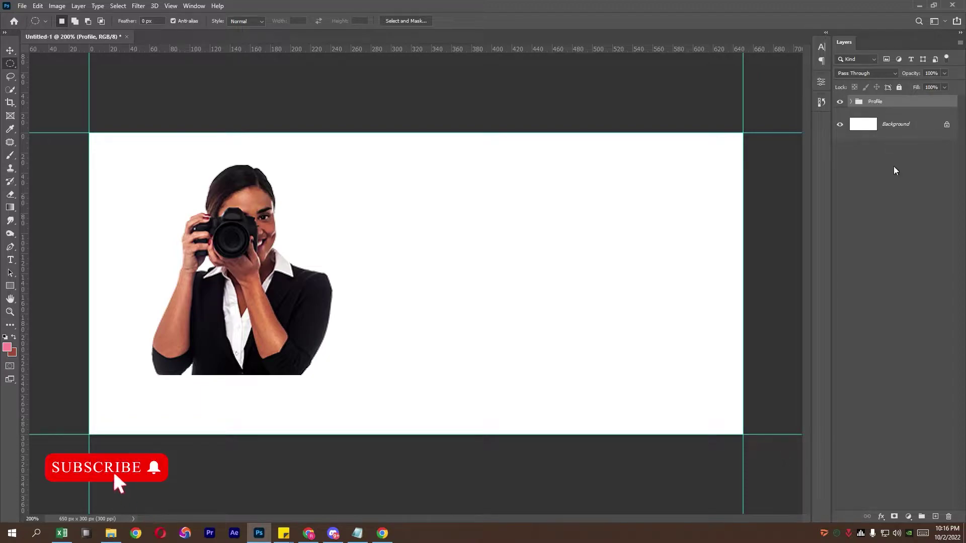
# - Add a new layer and place the twitter, youtube, facebook and instagram icon files in the document
pyautogui.click(935, 516)
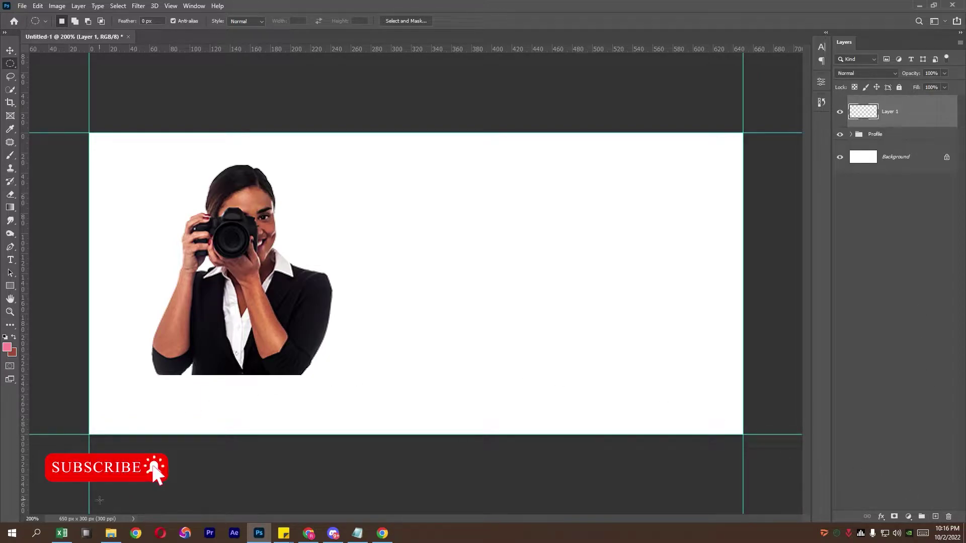
pyautogui.click(112, 533)
pyautogui.doubleClick(125, 130)
pyautogui.moveTo(107, 184); pyautogui.dragTo(332, 103)
pyautogui.moveTo(246, 130); pyautogui.dragTo(267, 398)
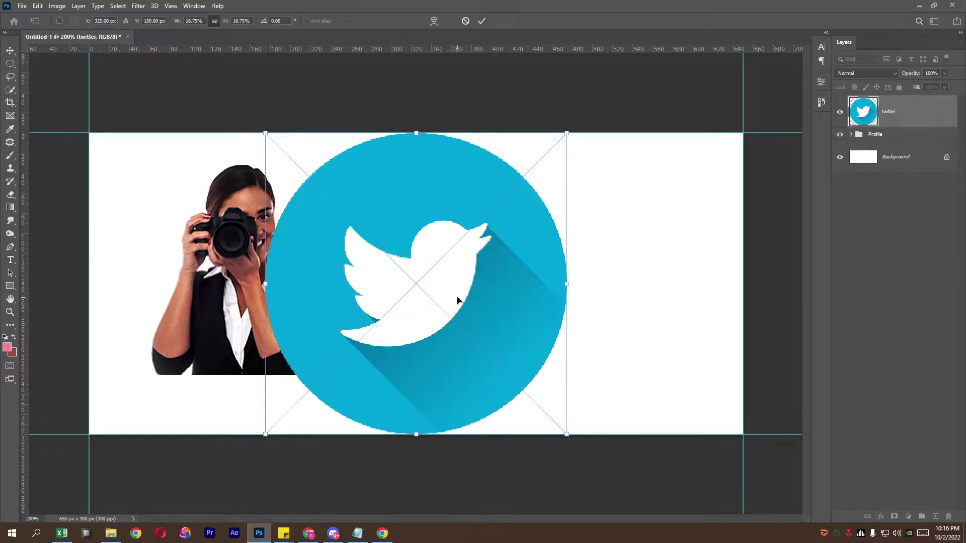
pyautogui.press('Return')
pyautogui.press('Return')
pyautogui.press('Return')
pyautogui.press('Return')
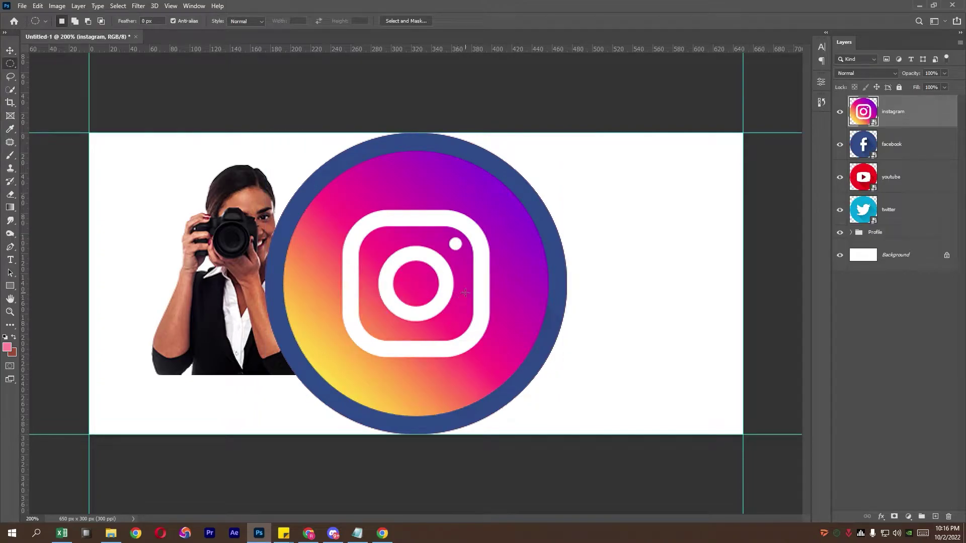
# - Enlarge the Instagram icon so it matches the size of the other social icons
pyautogui.click(10, 50)
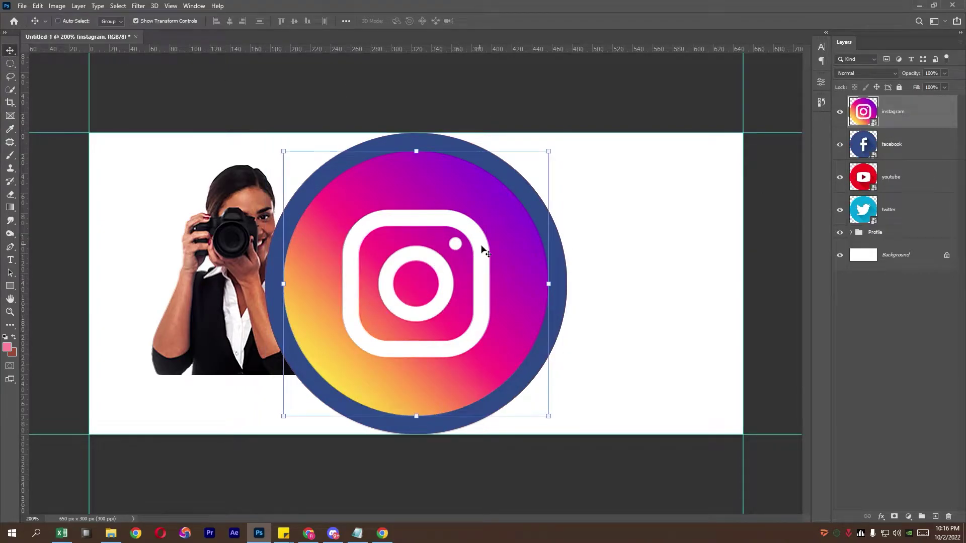
pyautogui.moveTo(549, 283); pyautogui.dragTo(587, 283)
pyautogui.press('Return')
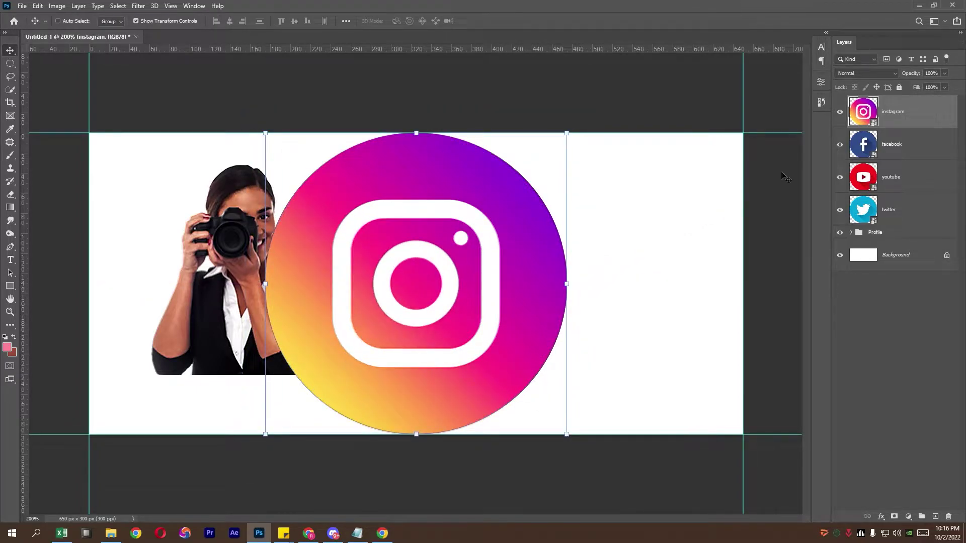
# - Scale all four social icons together down to about 30 px and move them below the photo's lower-left corner
pyautogui.keyDown('shift'); pyautogui.click(906, 213); pyautogui.keyUp('shift')
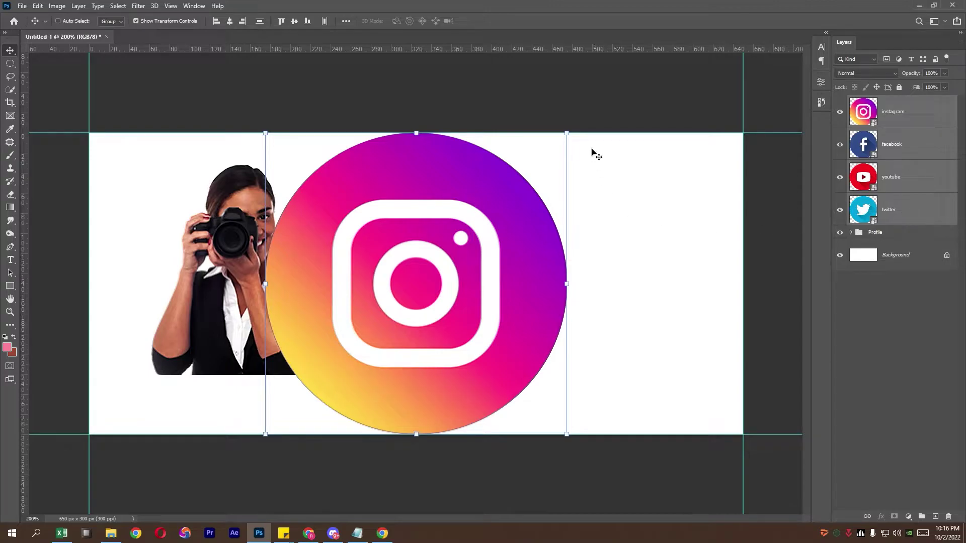
pyautogui.moveTo(566, 133); pyautogui.dragTo(364, 462)
pyautogui.moveTo(297, 421); pyautogui.dragTo(163, 414)
pyautogui.press('Return')
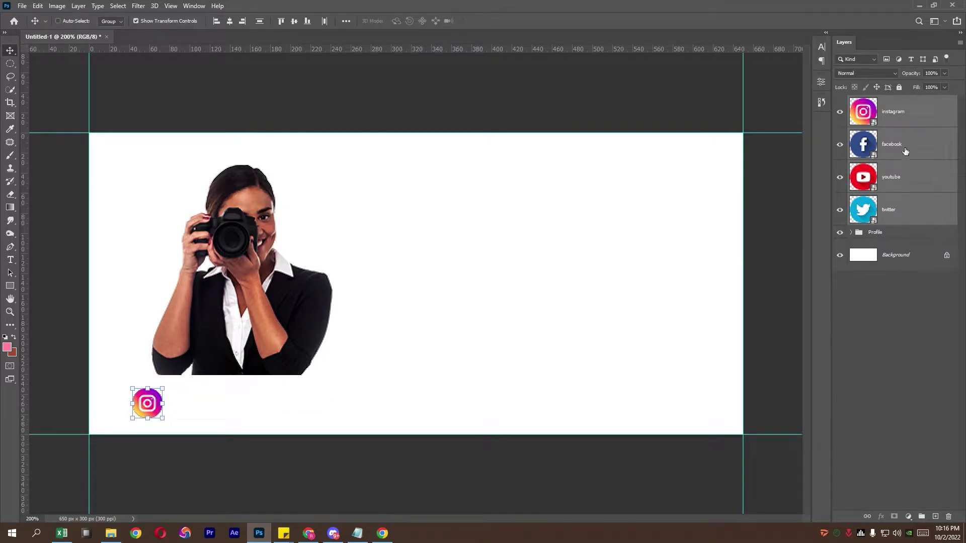
# - Move the Twitter icon horizontally out of the stack to the second place in the row under the photo
pyautogui.click(908, 121)
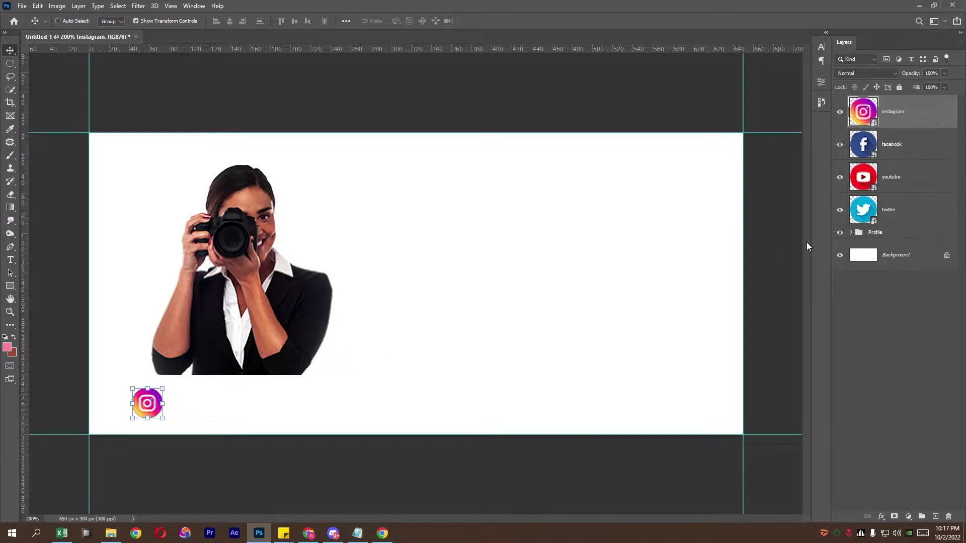
pyautogui.click(885, 213)
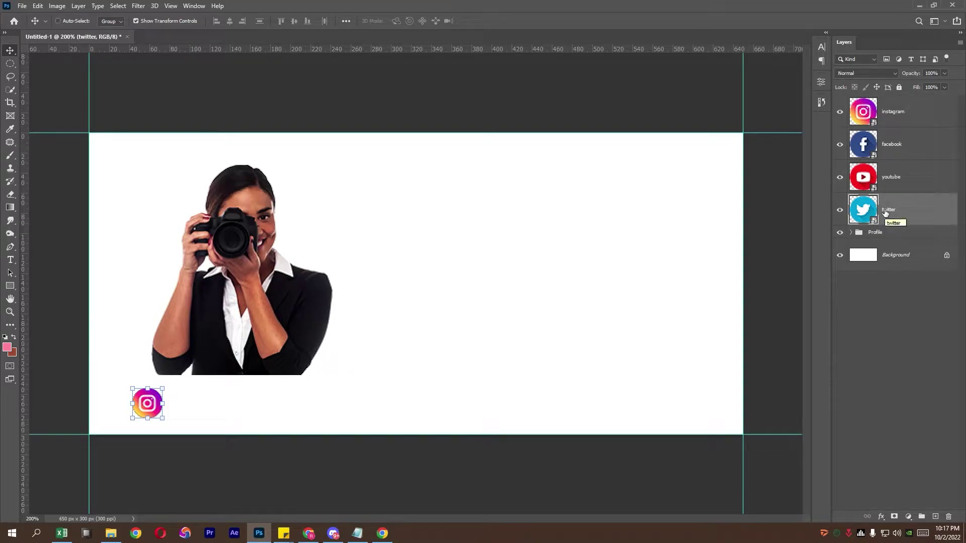
pyautogui.hotkey('ctrl', 't')
pyautogui.moveTo(158, 409); pyautogui.dragTo(206, 409)
pyautogui.press('Return')
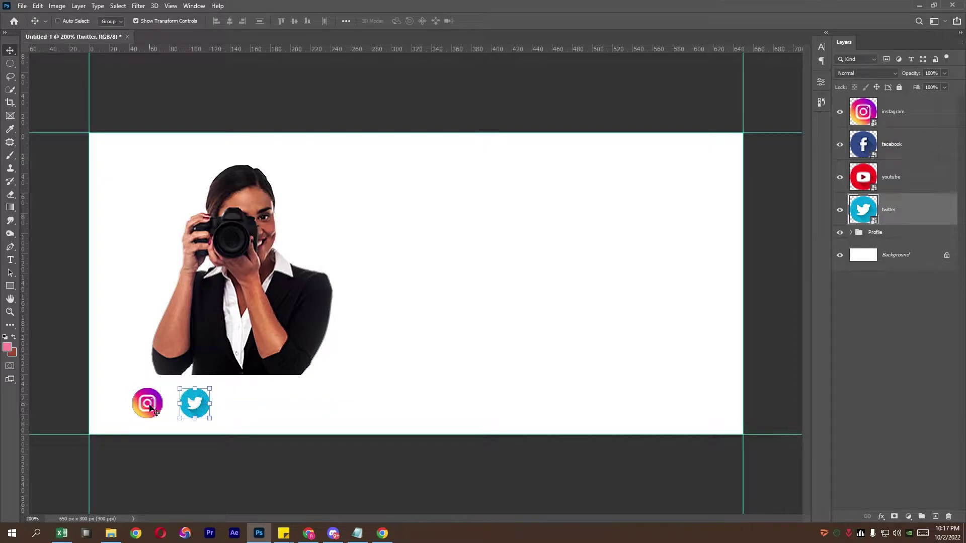
# - Move the Instagram icon to the third place and the YouTube icon to the fourth place in the row
pyautogui.keyDown('ctrl'); pyautogui.click(153, 410); pyautogui.keyUp('ctrl')
pyautogui.hotkey('ctrl', 't')
pyautogui.moveTo(152, 408); pyautogui.dragTo(251, 408)
pyautogui.press('Return')
pyautogui.click(899, 178)
pyautogui.hotkey('ctrl', 't')
pyautogui.moveTo(151, 406); pyautogui.dragTo(309, 406)
pyautogui.press('Return')
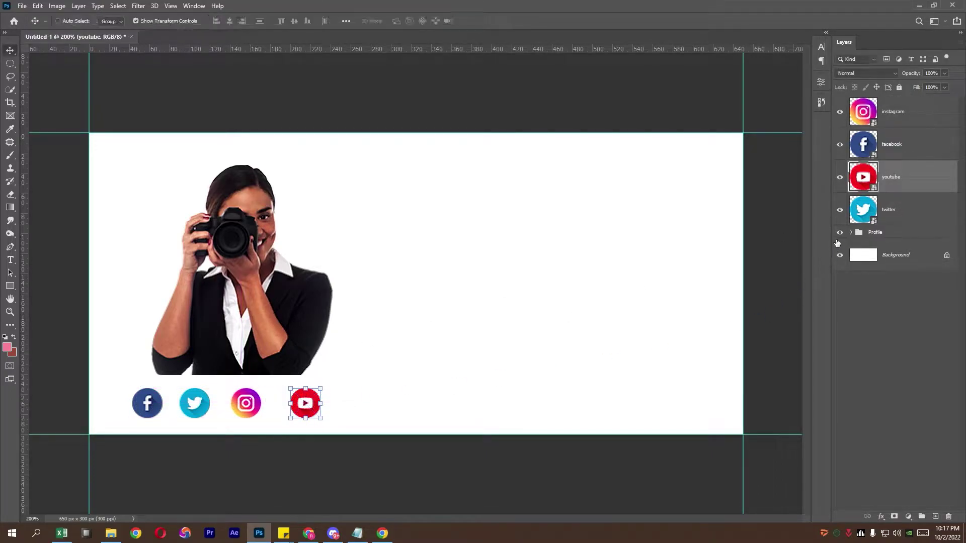
# - Distribute the four social icons evenly along the horizontal
pyautogui.click(910, 126)
pyautogui.keyDown('shift'); pyautogui.click(898, 218); pyautogui.keyUp('shift')
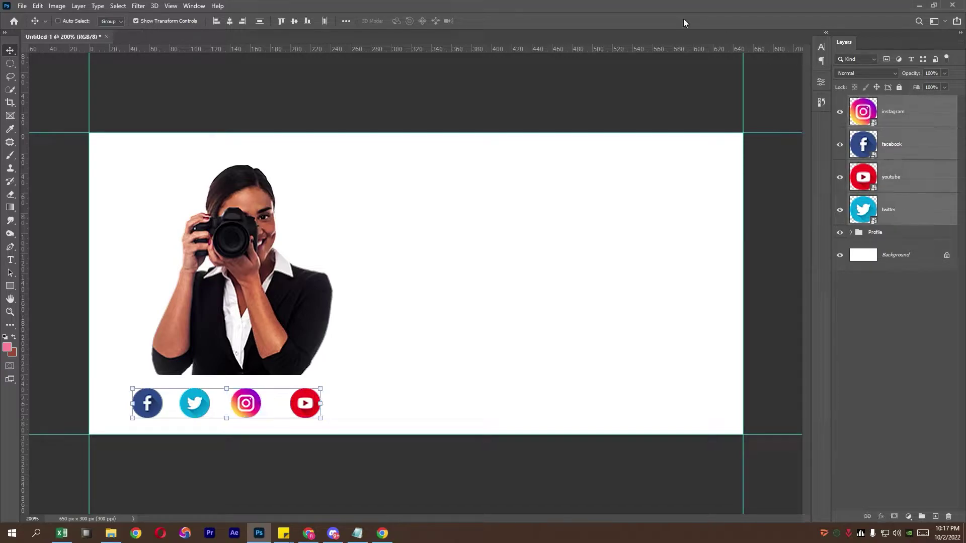
pyautogui.click(324, 23)
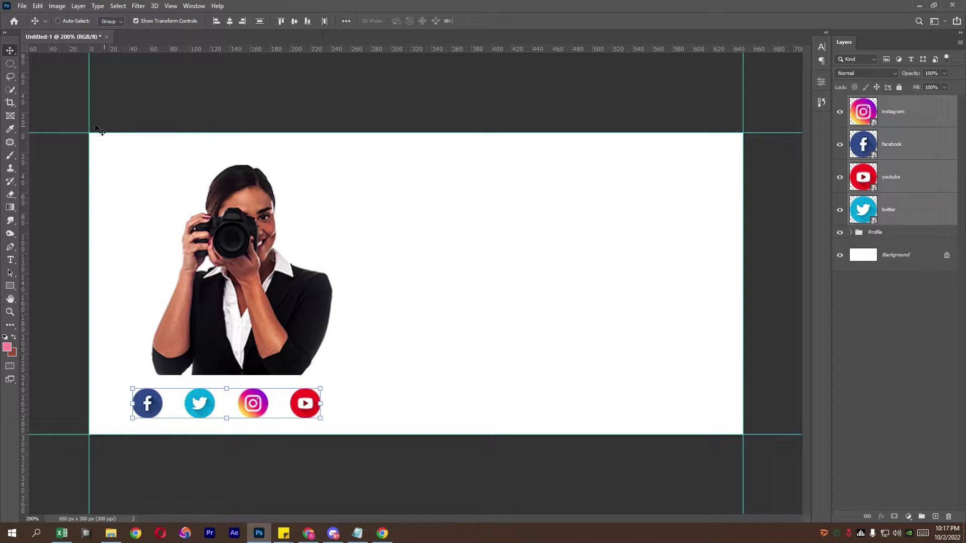
# - Shift the row of social icons slightly right to centre it under the photo, at about X 152 px
pyautogui.click(10, 64)
pyautogui.keyDown('ctrl'); pyautogui.keyDown('alt'); pyautogui.click(328, 186); pyautogui.keyUp('alt'); pyautogui.keyUp('ctrl')
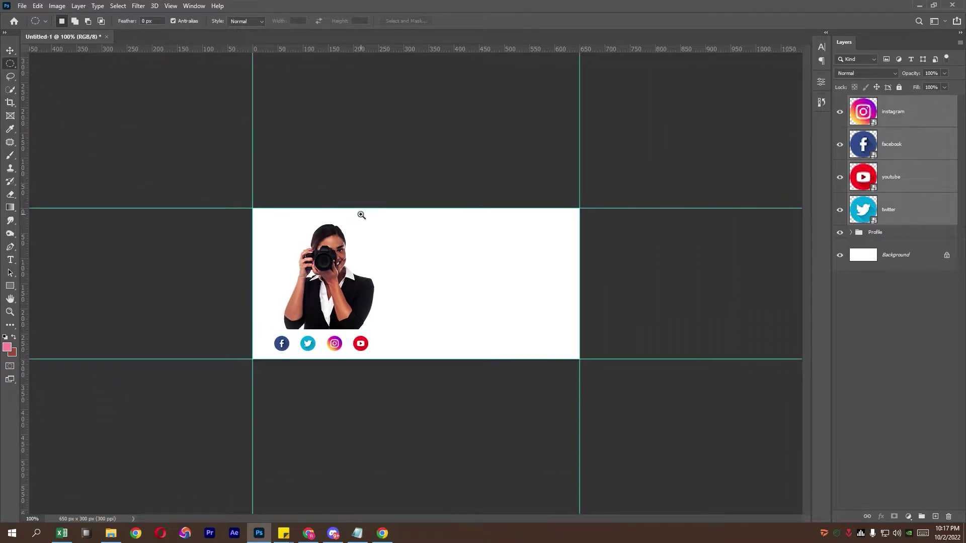
pyautogui.click(10, 50)
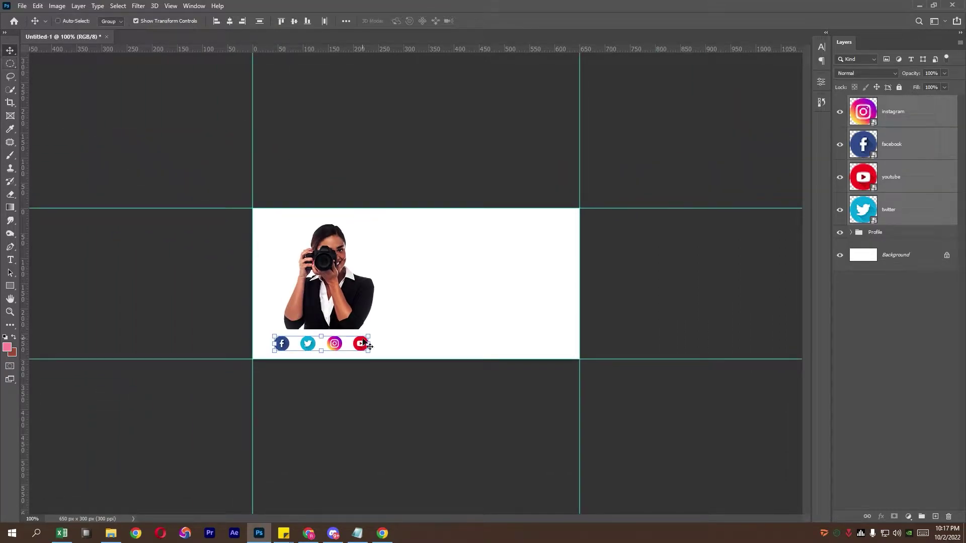
pyautogui.moveTo(353, 344); pyautogui.dragTo(362, 345)
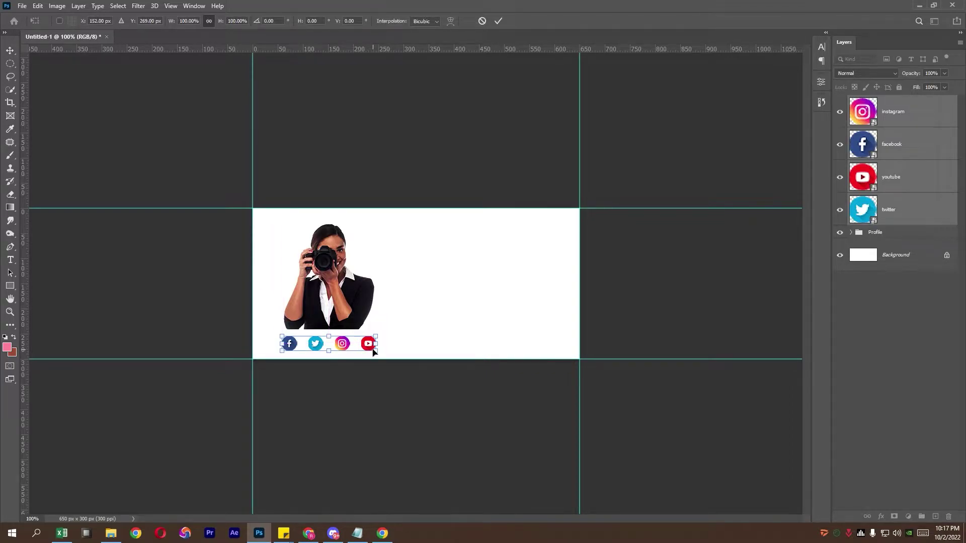
pyautogui.press('Return')
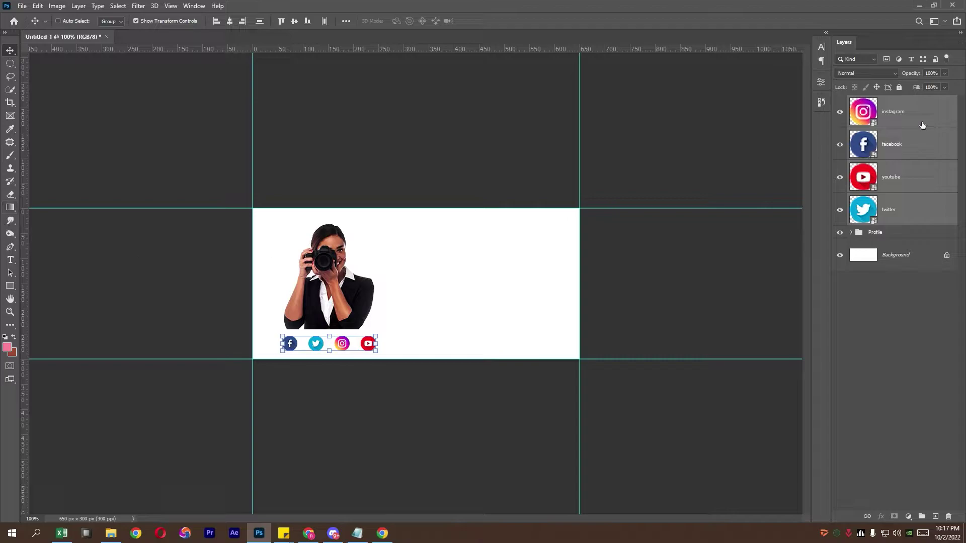
# - Group the four icon layers under the name Social Icon
pyautogui.click(923, 516)
pyautogui.doubleClick(880, 102)
pyautogui.write('Social')
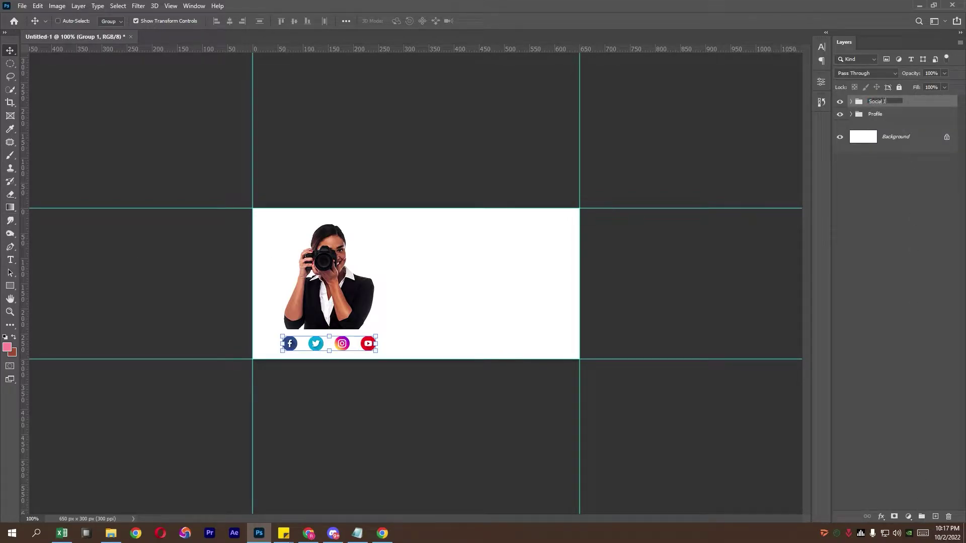
pyautogui.press('Return')
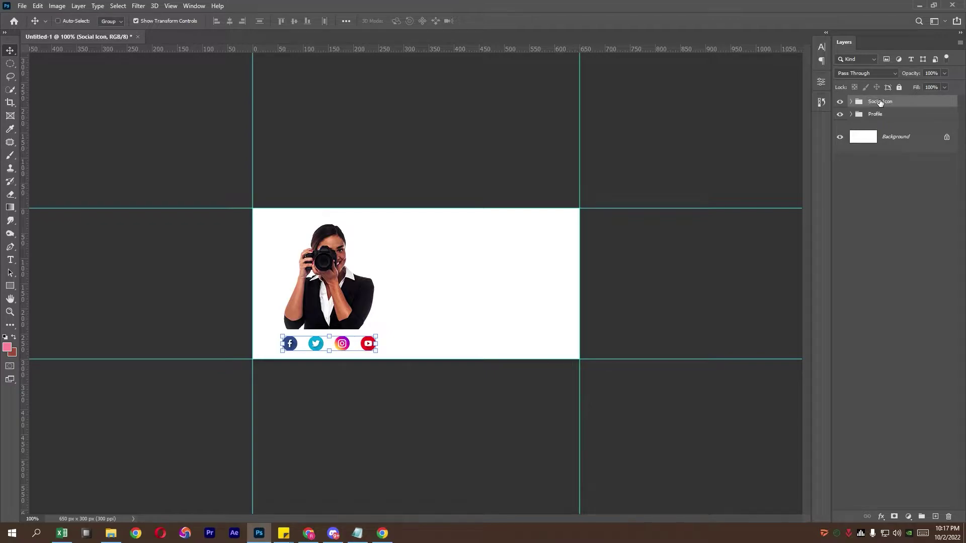
# - Add a text layer on the banner's blank area, set in Retro Signature at 18 pt
pyautogui.click(935, 516)
pyautogui.click(10, 260)
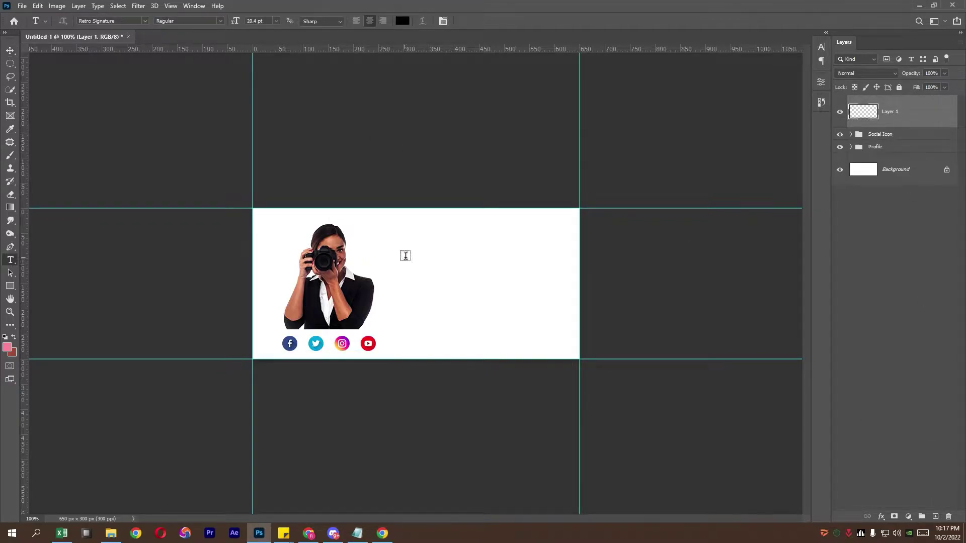
pyautogui.click(419, 258)
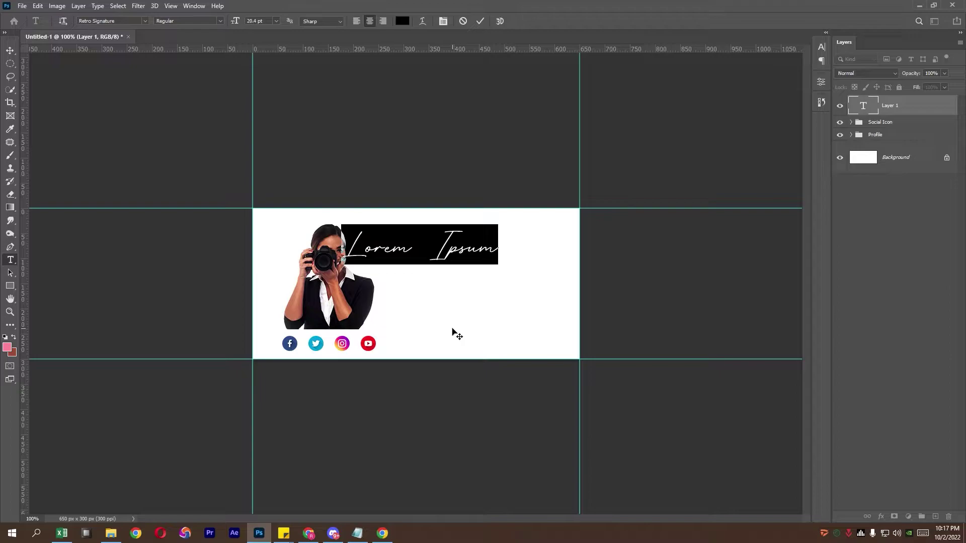
pyautogui.click(821, 48)
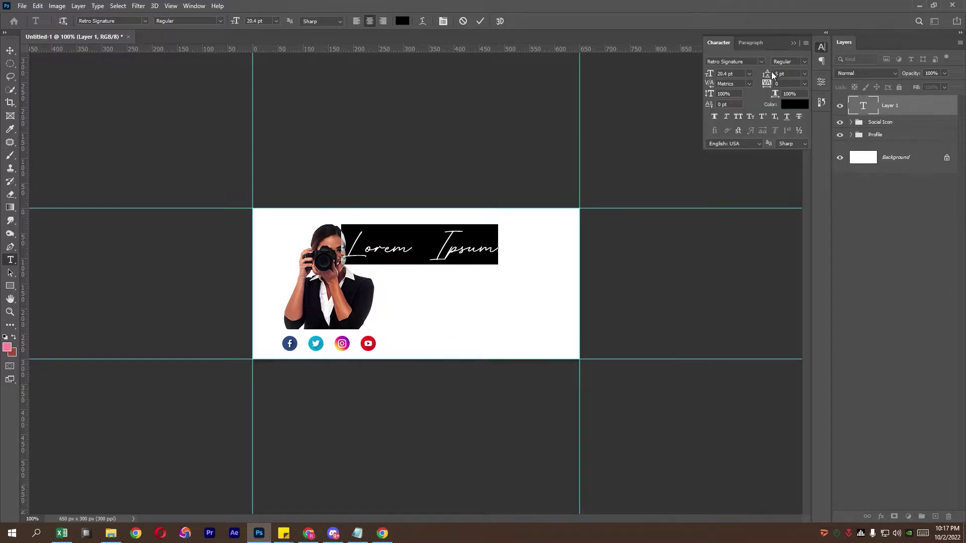
pyautogui.click(761, 62)
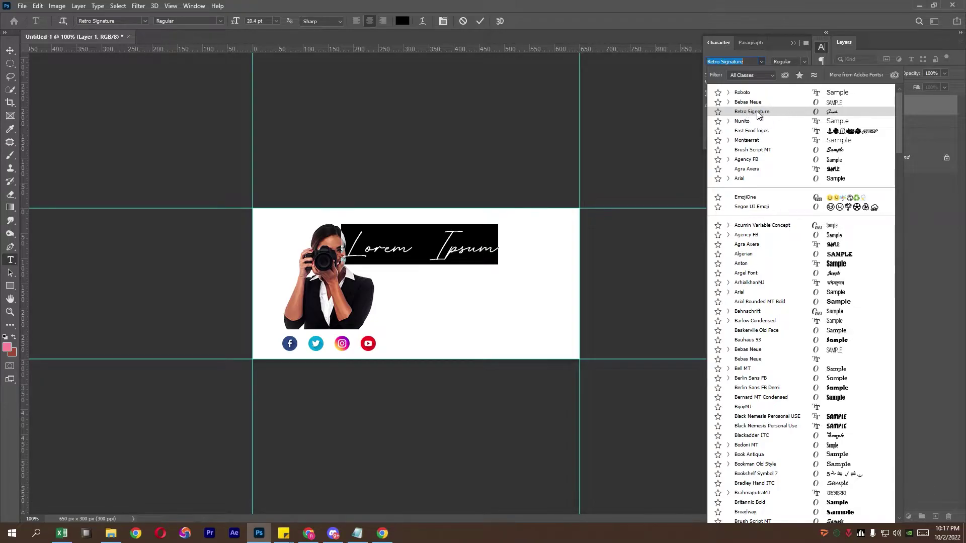
pyautogui.click(760, 113)
pyautogui.click(749, 73)
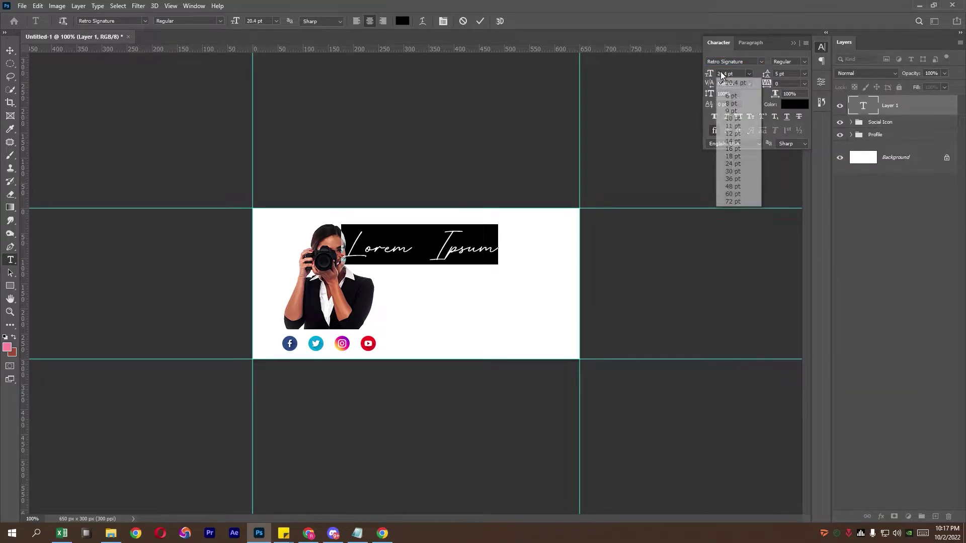
pyautogui.click(743, 158)
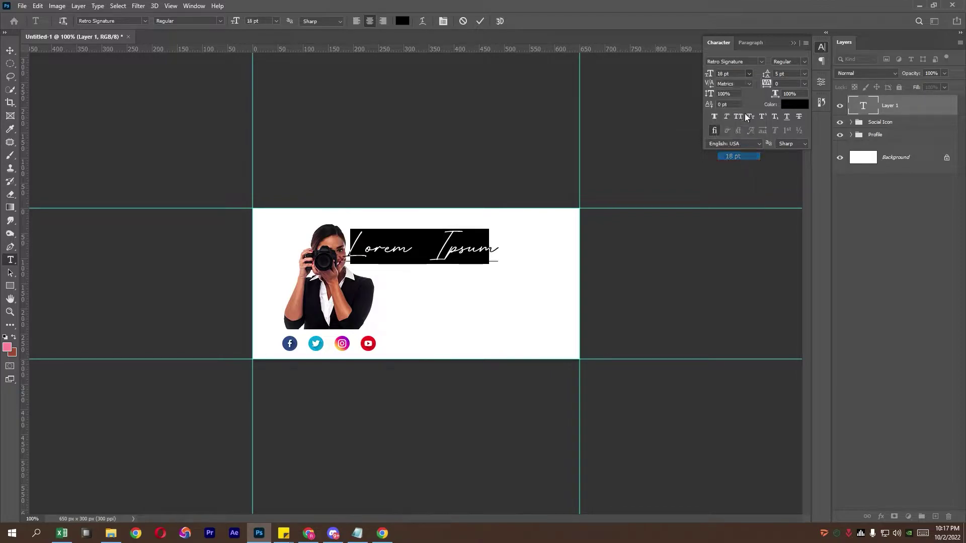
pyautogui.click(794, 44)
# - Replace the placeholder text with the full name copied from Notepad and move it to the right half of the banner
pyautogui.click(357, 533)
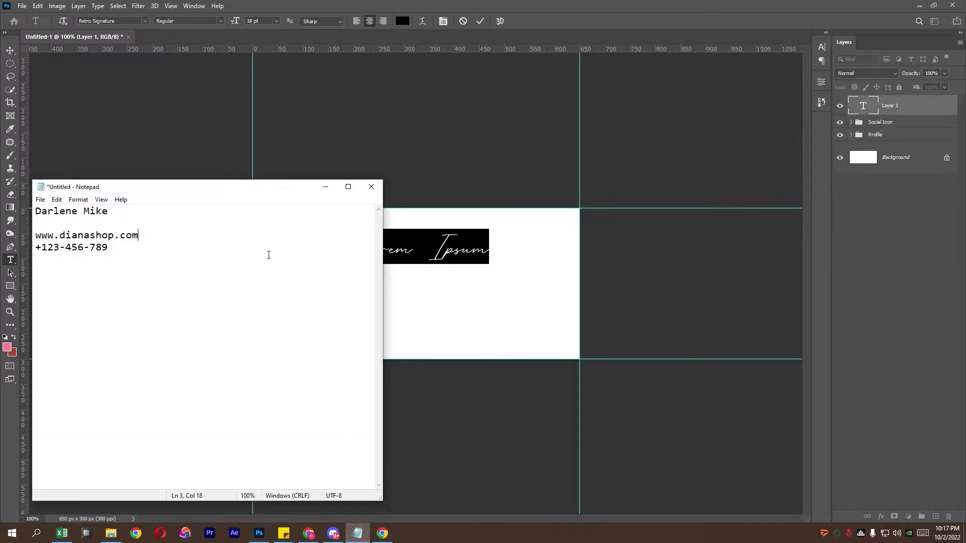
pyautogui.moveTo(115, 214); pyautogui.dragTo(36, 212)
pyautogui.rightClick(45, 211)
pyautogui.click(71, 249)
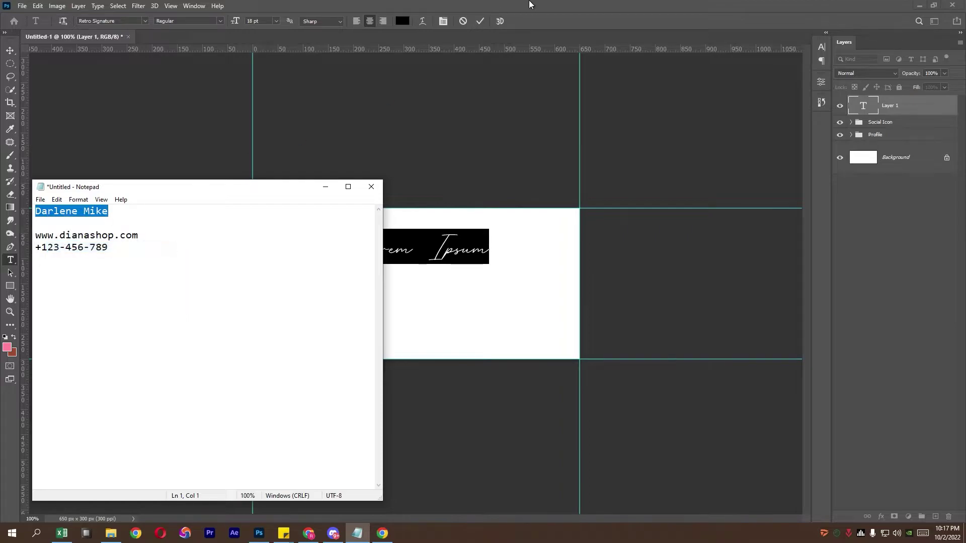
pyautogui.click(530, 4)
pyautogui.hotkey('ctrl', 'v')
pyautogui.click(10, 50)
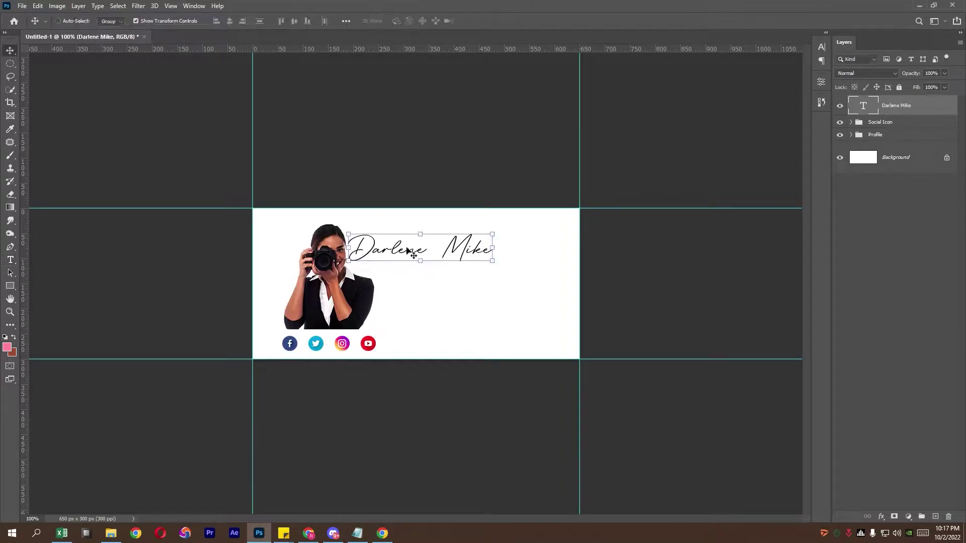
pyautogui.moveTo(429, 248); pyautogui.dragTo(496, 254)
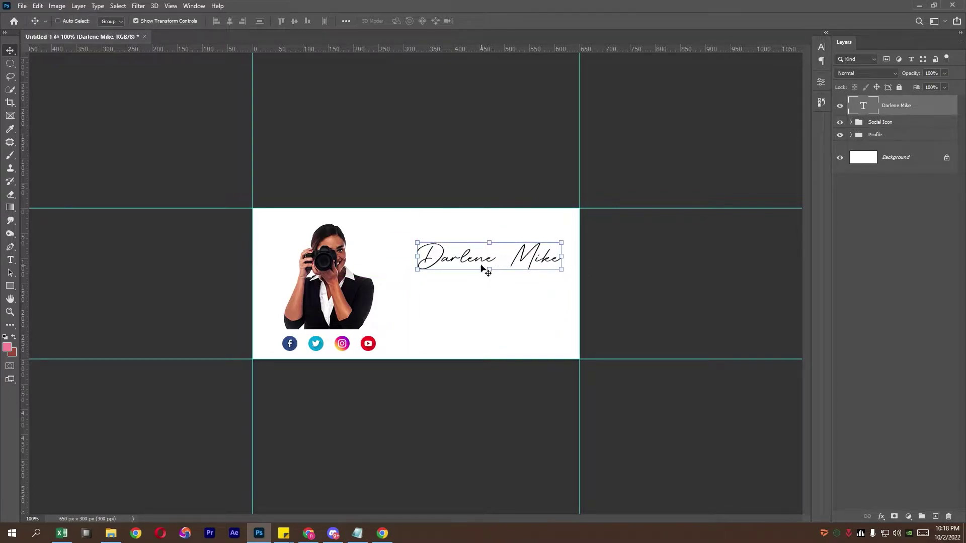
# - Start a second text layer below the name, set in Roboto at 4.5 pt
pyautogui.click(10, 260)
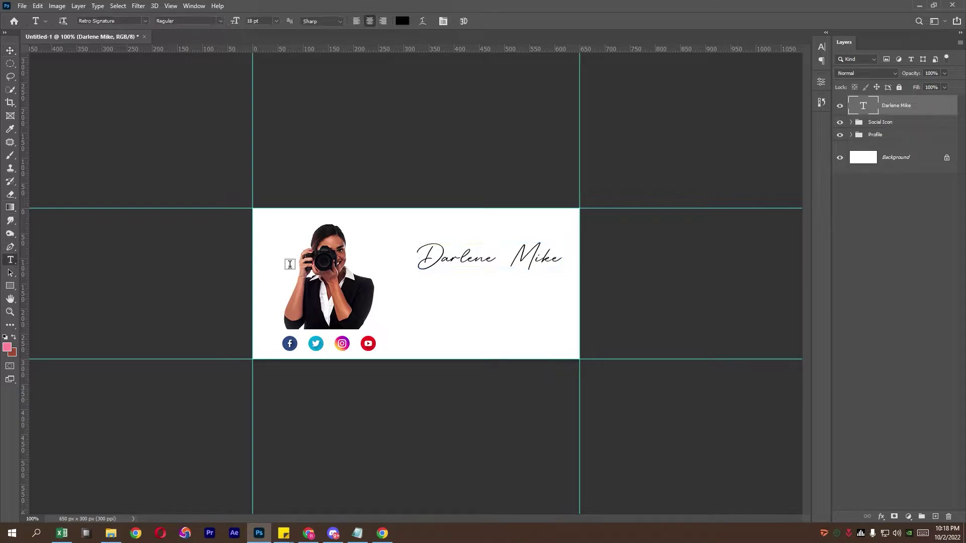
pyautogui.click(455, 303)
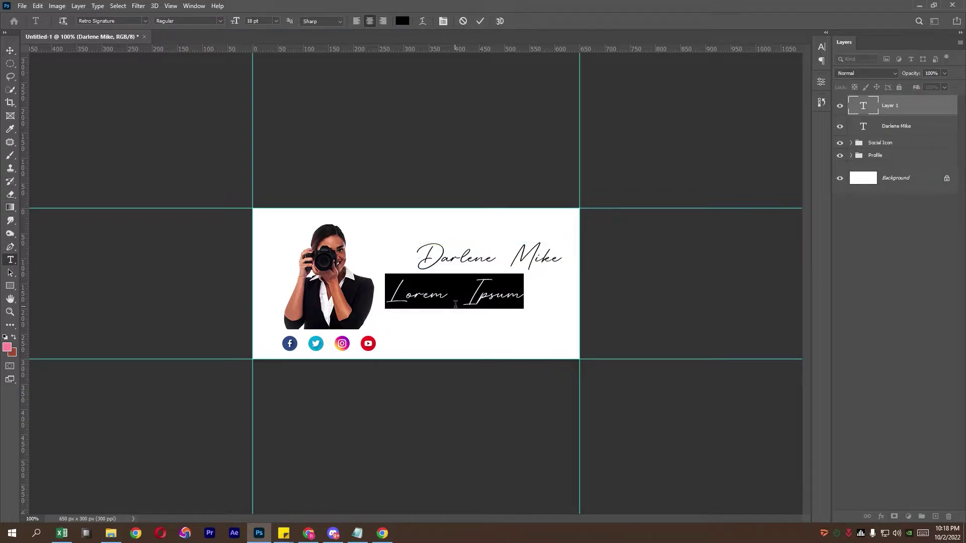
pyautogui.click(822, 48)
pyautogui.click(761, 61)
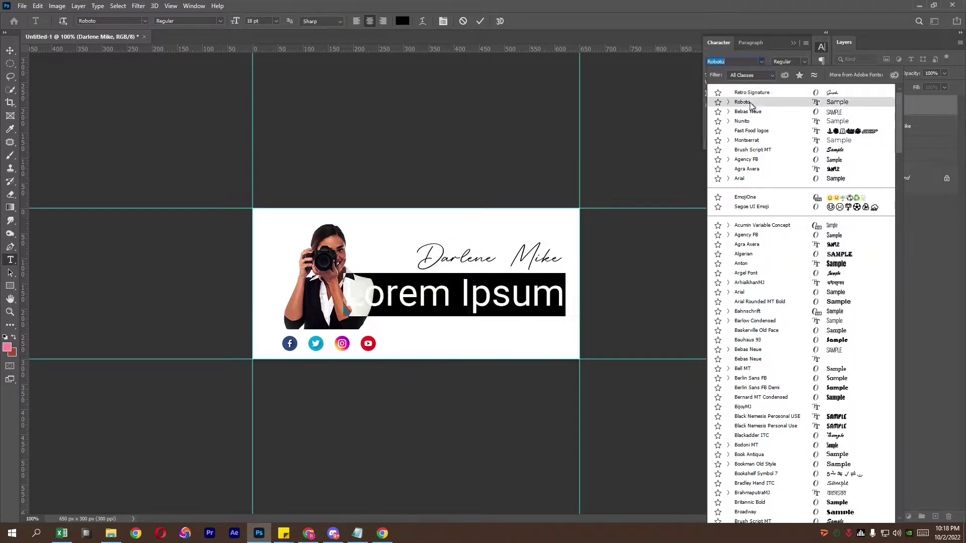
pyautogui.click(766, 102)
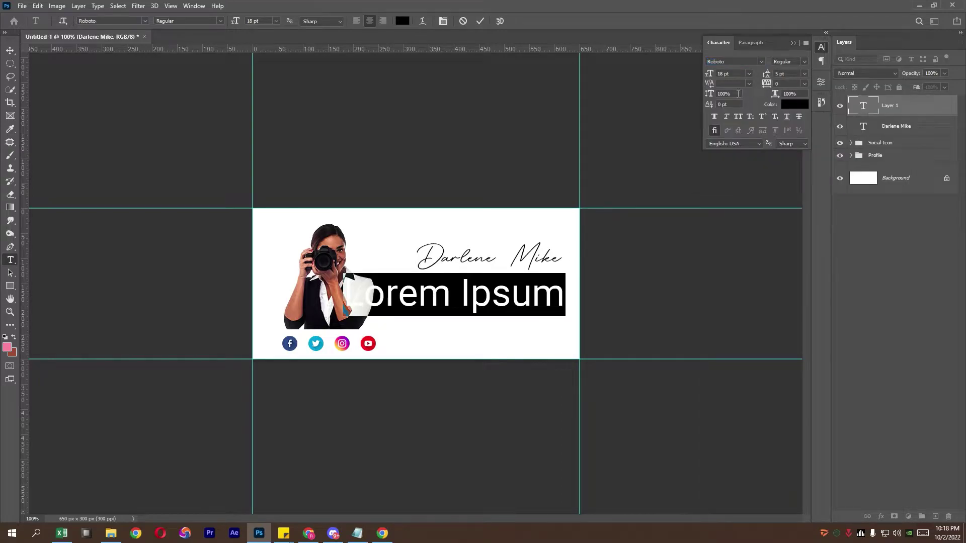
pyautogui.doubleClick(723, 74)
pyautogui.write('4.5')
pyautogui.press('Return')
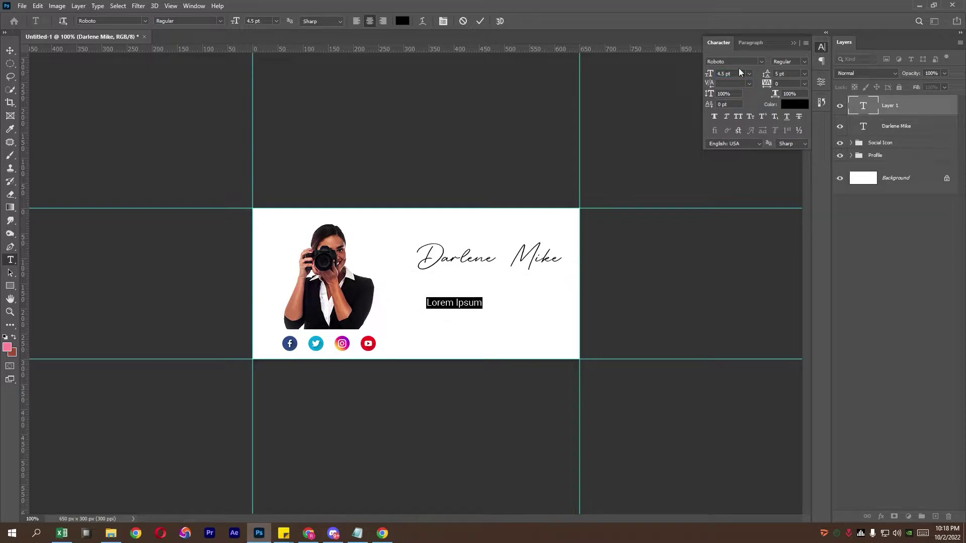
pyautogui.click(793, 44)
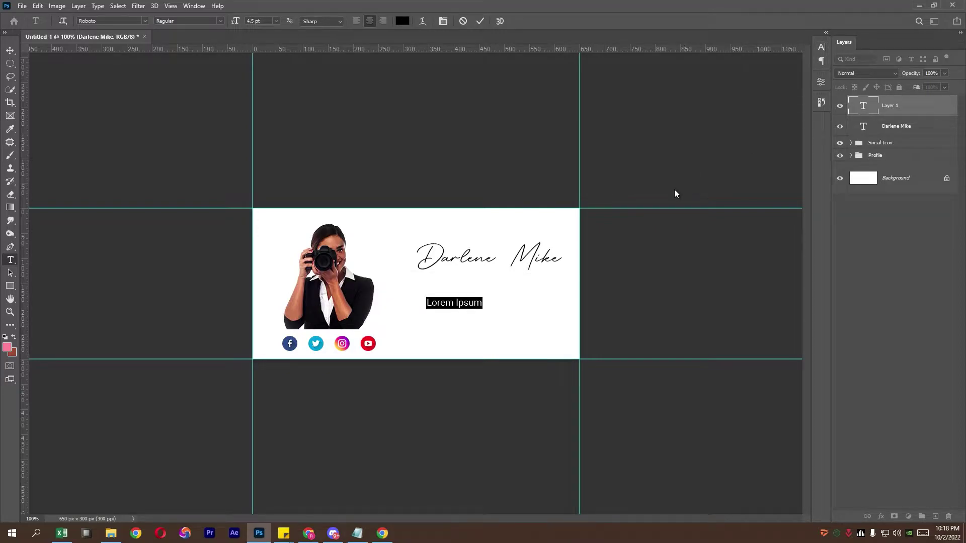
pyautogui.click(357, 533)
pyautogui.moveTo(138, 235); pyautogui.dragTo(35, 235)
pyautogui.rightClick(60, 241)
pyautogui.click(82, 272)
pyautogui.click(545, 17)
pyautogui.hotkey('ctrl', 'v')
pyautogui.click(10, 50)
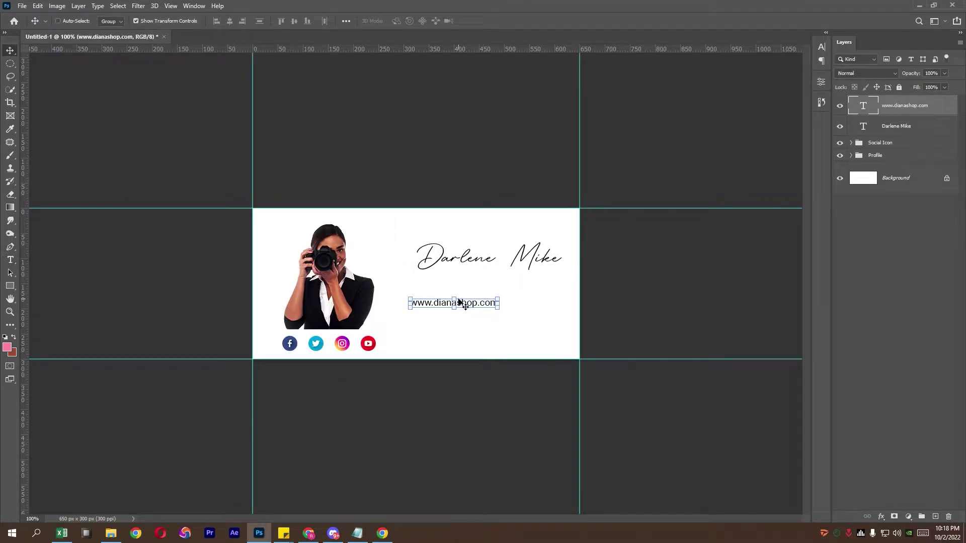
pyautogui.moveTo(456, 296); pyautogui.dragTo(506, 293)
# - Add a third text layer below the website line containing the phone number copied from Notepad
pyautogui.click(10, 260)
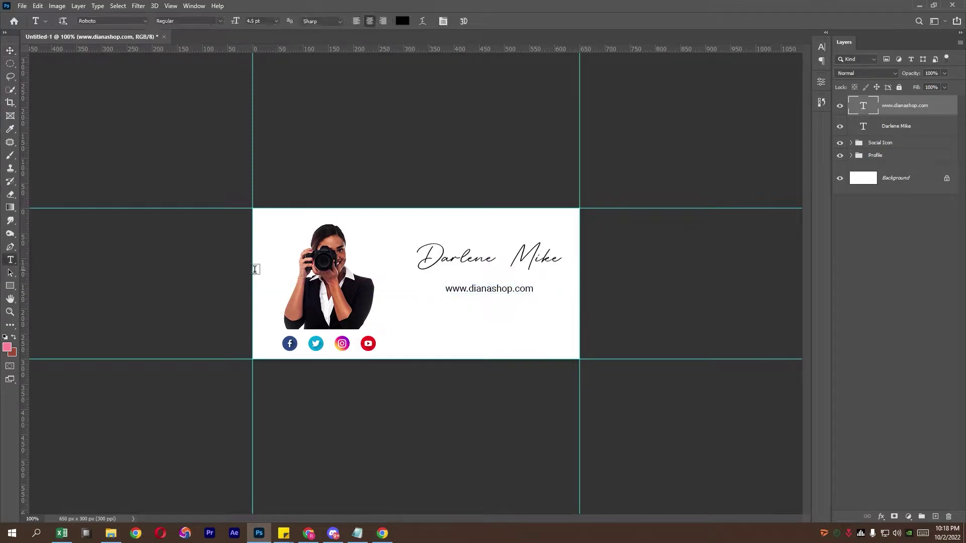
pyautogui.click(491, 312)
pyautogui.click(358, 532)
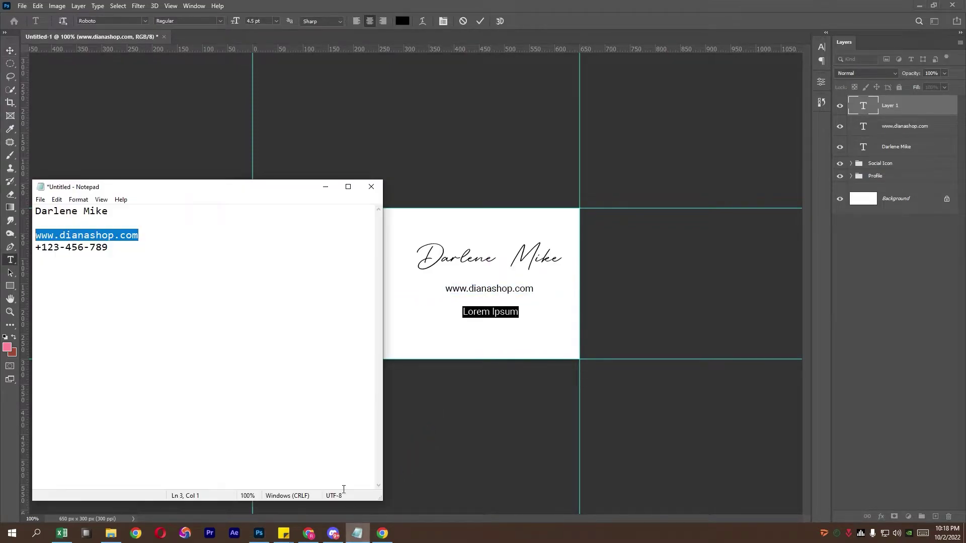
pyautogui.moveTo(126, 249); pyautogui.dragTo(35, 247)
pyautogui.rightClick(73, 254)
pyautogui.click(95, 284)
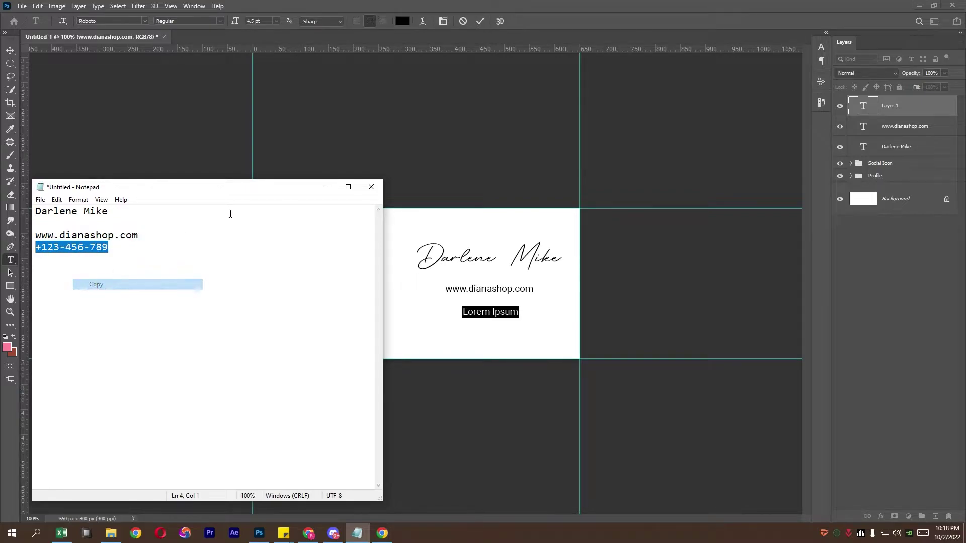
pyautogui.click(530, 177)
pyautogui.hotkey('ctrl', 'v')
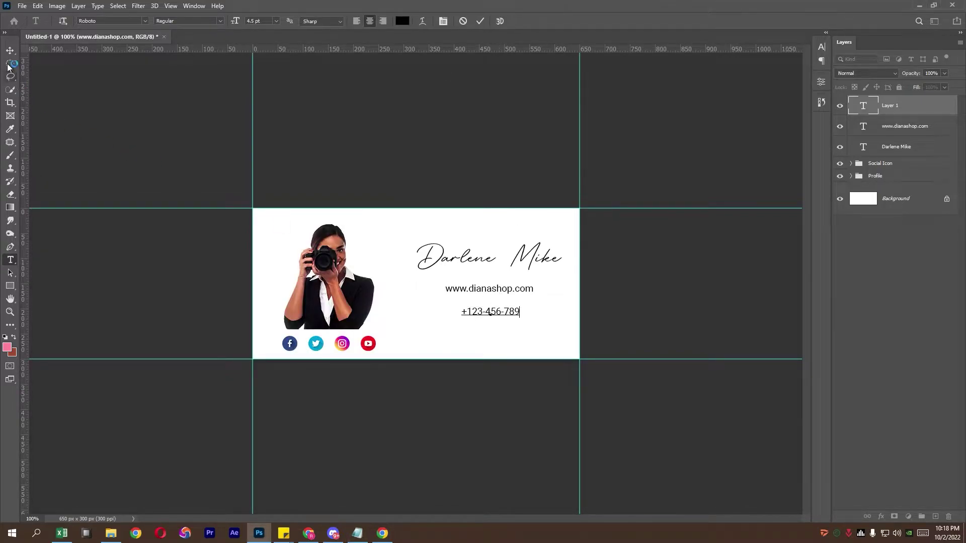
pyautogui.hotkey('ctrl', 'Return')
pyautogui.press('v')
# - Position the phone number line just beneath the website line, at Y 190.60 px
pyautogui.moveTo(502, 315); pyautogui.dragTo(503, 306)
pyautogui.hotkey('ctrl', '+')
pyautogui.press('Down')
pyautogui.press('Down')
pyautogui.press('Down')
pyautogui.press('Down')
pyautogui.press('Down')
pyautogui.press('Down')
pyautogui.press('Down')
pyautogui.press('Down')
pyautogui.press('Down')
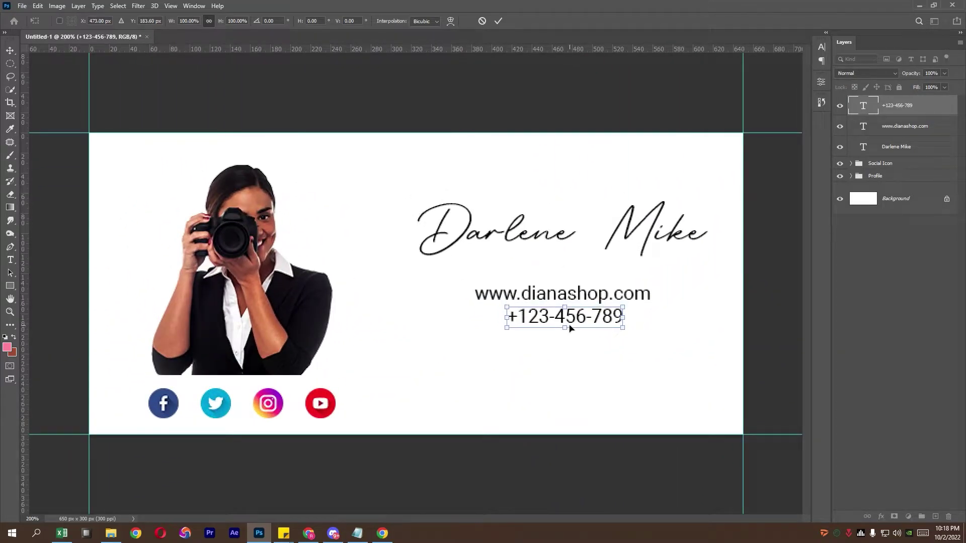
pyautogui.press('Down')
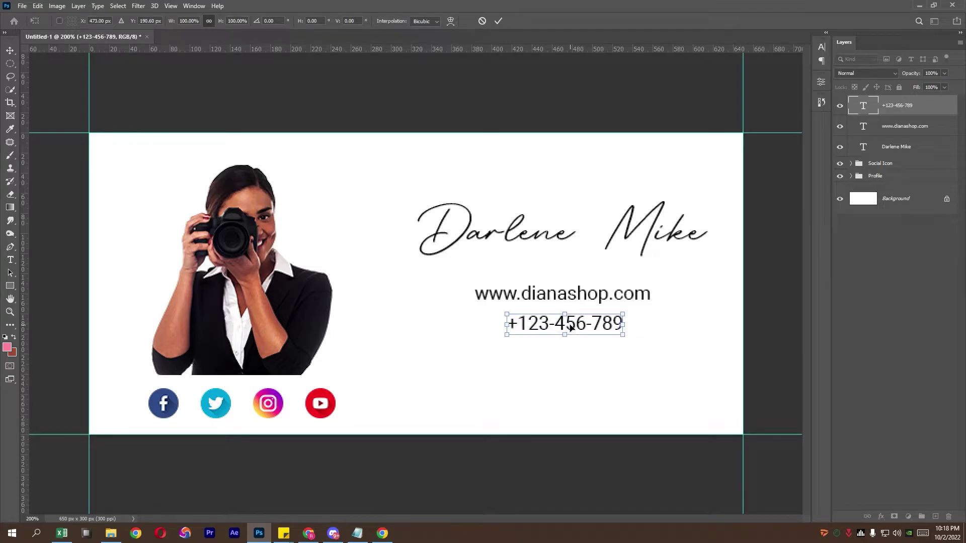
pyautogui.press('Return')
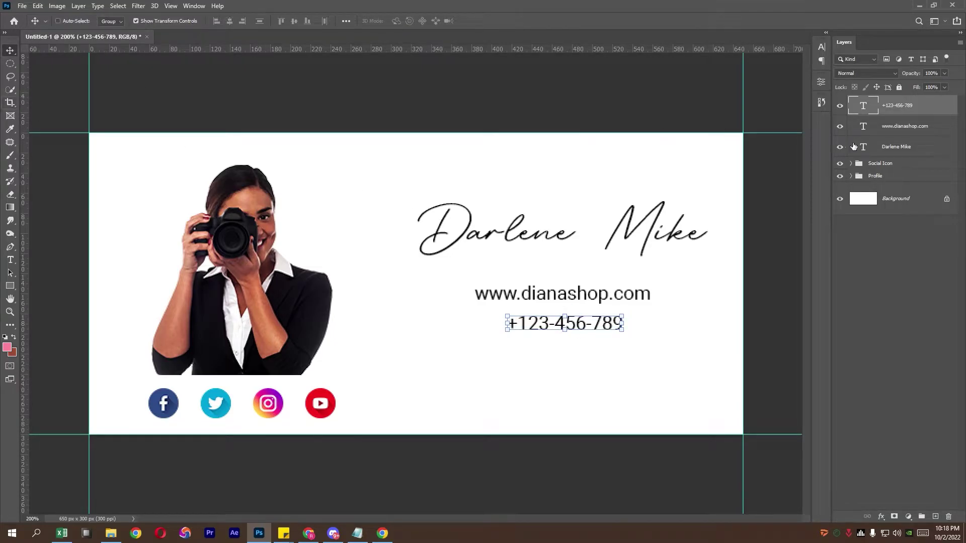
pyautogui.hotkey('ctrl', '-')
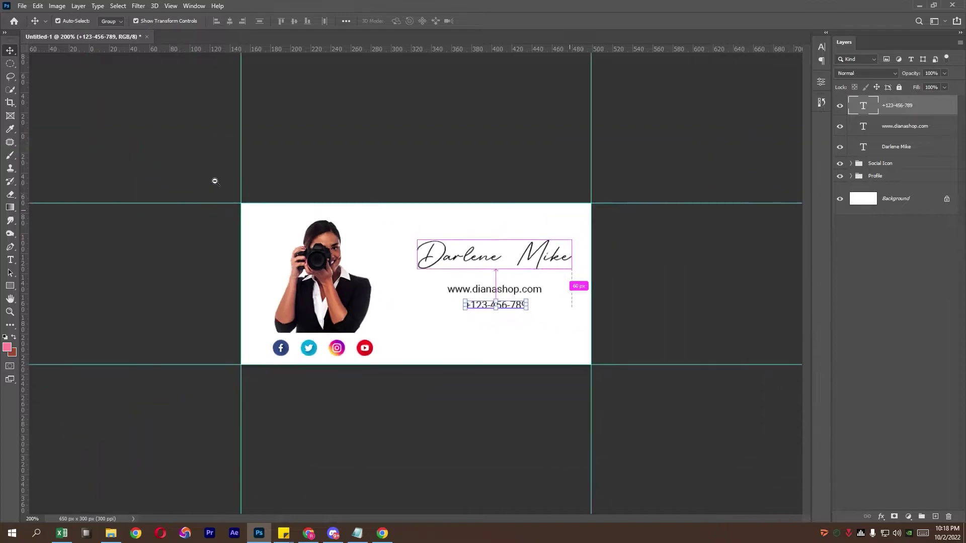
# - Nudge the website and phone number lines together about 6 px up towards the name
pyautogui.click(886, 148)
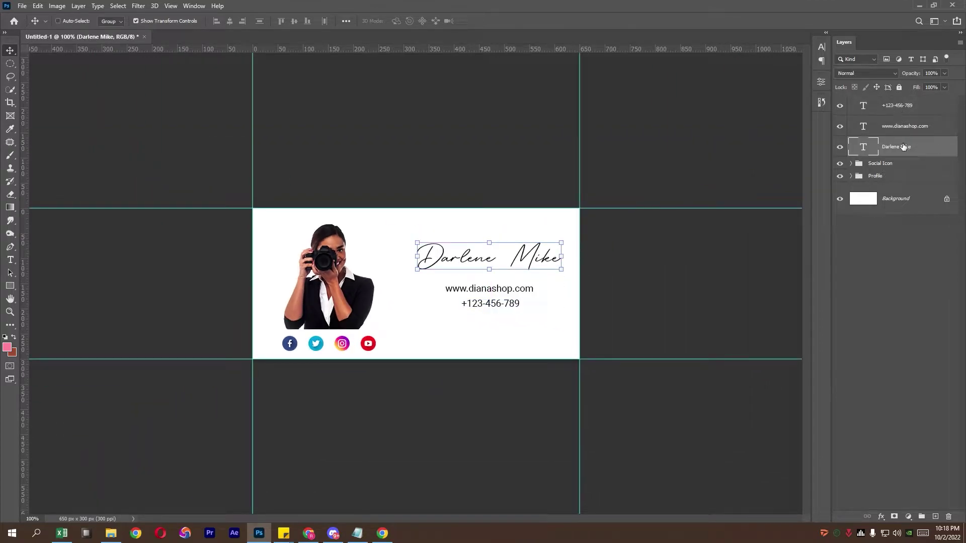
pyautogui.click(904, 126)
pyautogui.keyDown('shift'); pyautogui.click(897, 105); pyautogui.keyUp('shift')
pyautogui.press('Up')
pyautogui.press('Up')
pyautogui.press('Up')
pyautogui.press('Up')
pyautogui.press('Up')
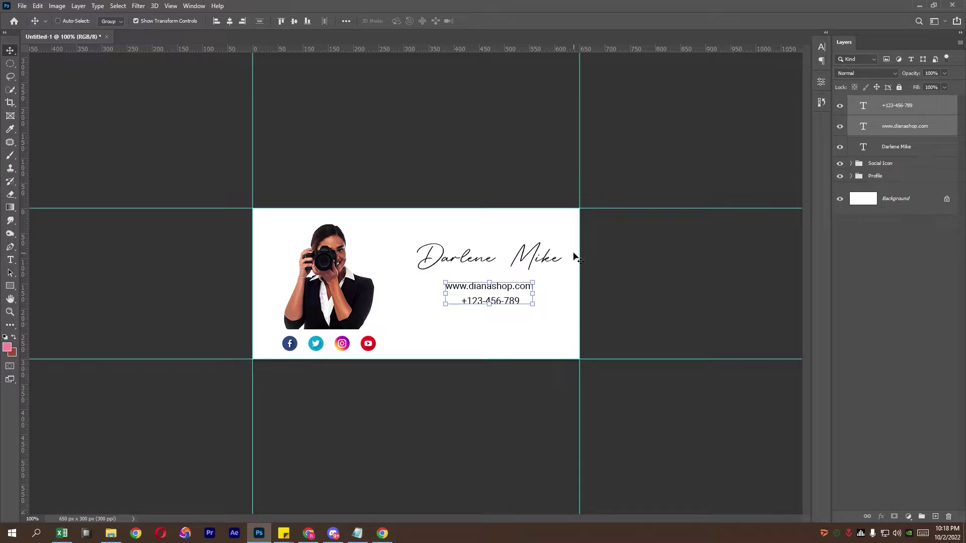
pyautogui.press('Up')
# - Nudge the phone number line alone about 3 px up, closer to the website line
pyautogui.click(905, 106)
pyautogui.press('Up')
pyautogui.press('Up')
pyautogui.press('Up')
pyautogui.press('Up')
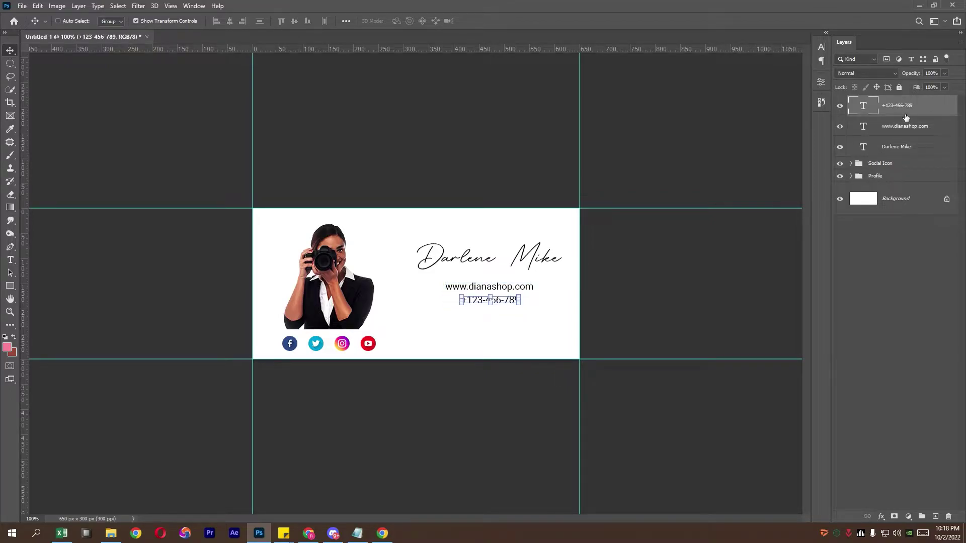
pyautogui.press('Down')
# - Group the three text layers under the name Name
pyautogui.keyDown('shift'); pyautogui.click(912, 152); pyautogui.keyUp('shift')
pyautogui.click(921, 518)
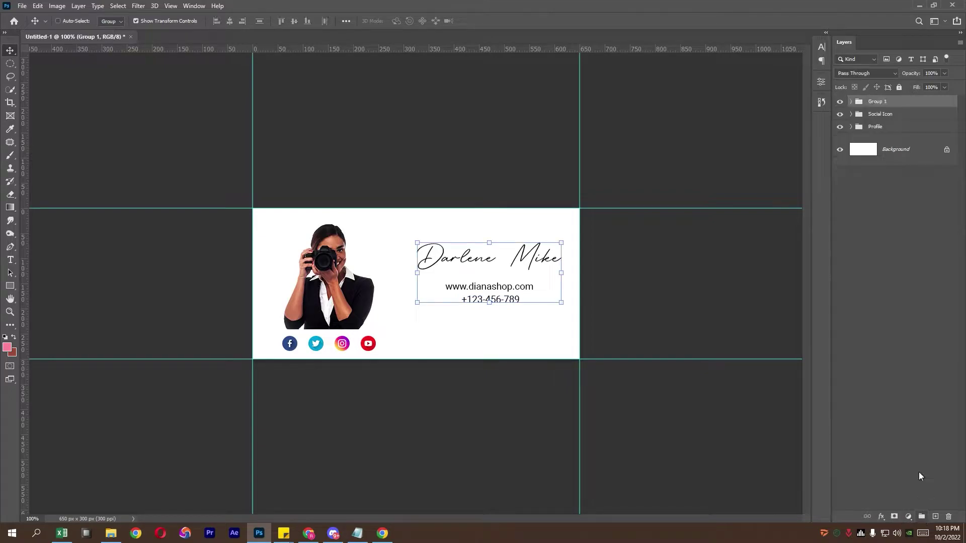
pyautogui.doubleClick(883, 102)
pyautogui.write('Name')
pyautogui.press('Return')
# - Align the horizontal centres of the three text layers inside the Name group
pyautogui.click(849, 103)
pyautogui.click(910, 118)
pyautogui.keyDown('shift'); pyautogui.click(910, 159); pyautogui.keyUp('shift')
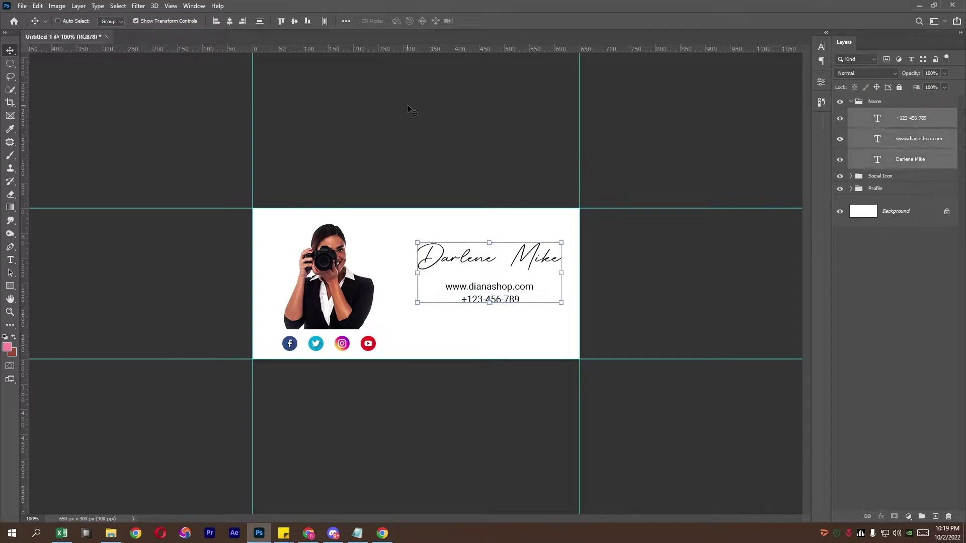
pyautogui.click(229, 22)
pyautogui.click(11, 64)
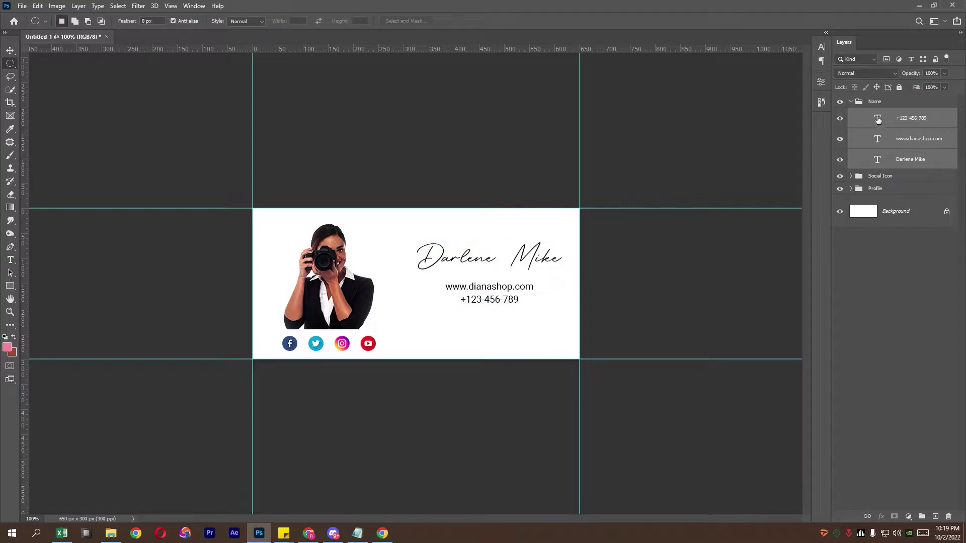
pyautogui.click(851, 102)
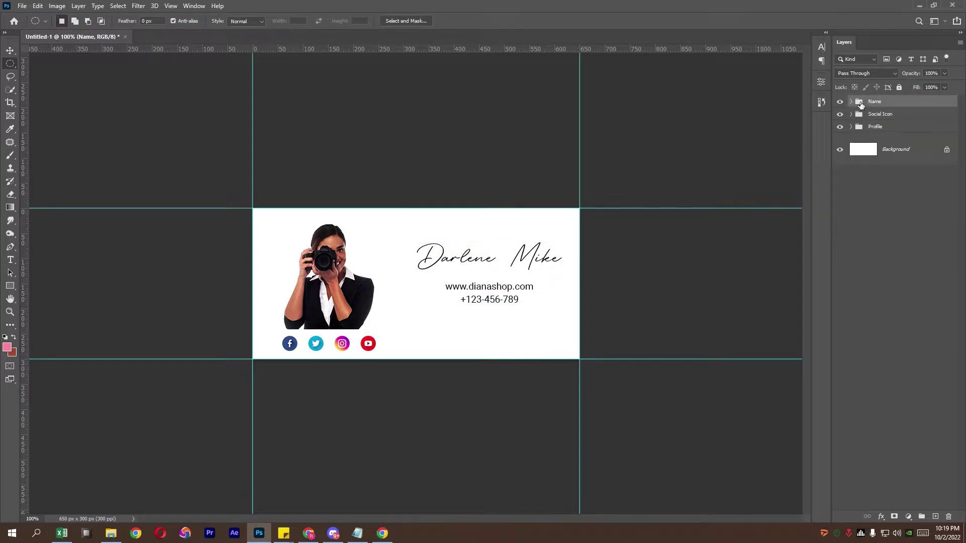
# - Move the Name group slightly up, leaving more room beneath the phone number line
pyautogui.hotkey('ctrl', 't')
pyautogui.moveTo(502, 258); pyautogui.dragTo(498, 253)
pyautogui.moveTo(497, 248); pyautogui.dragTo(496, 248)
pyautogui.press('Return')
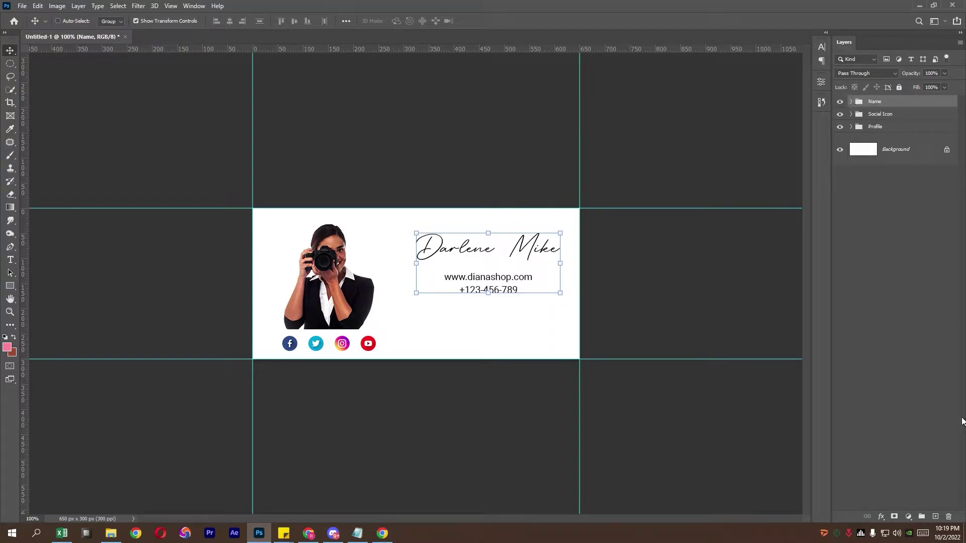
# - Place a vertical guide at about X 305 px and draw a pink rectangle of about 172 x 72 px from it, below the contact text
pyautogui.click(934, 516)
pyautogui.click(10, 285)
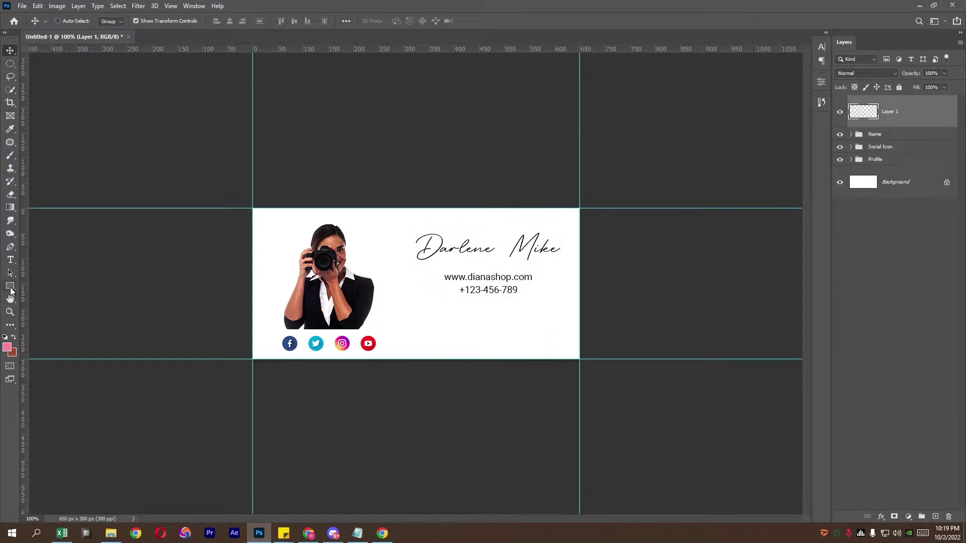
pyautogui.moveTo(30, 332); pyautogui.dragTo(492, 346)
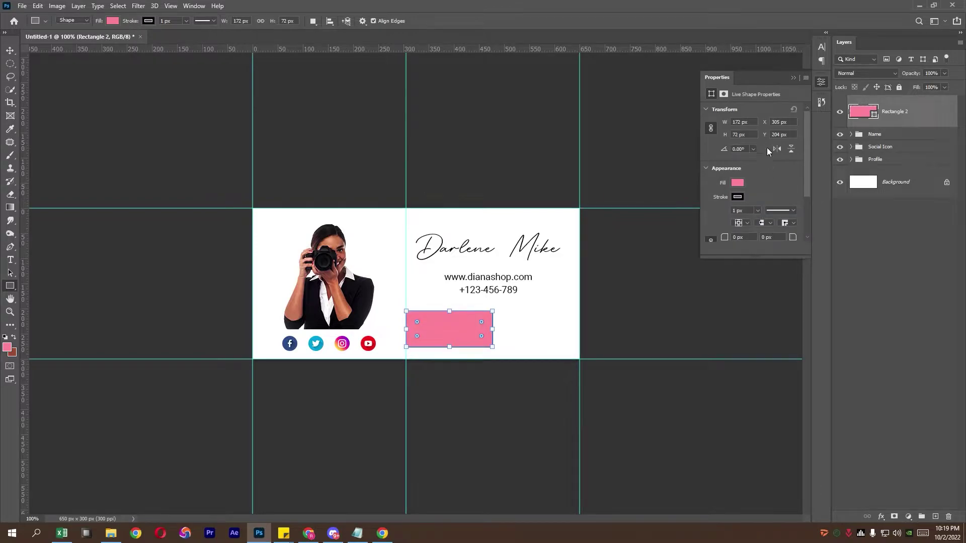
# - Remove the stroke from the pink rectangle below the contact text
pyautogui.click(150, 21)
pyautogui.click(90, 41)
pyautogui.click(794, 79)
pyautogui.click(793, 79)
pyautogui.click(10, 51)
pyautogui.hotkey('ctrl', '+')
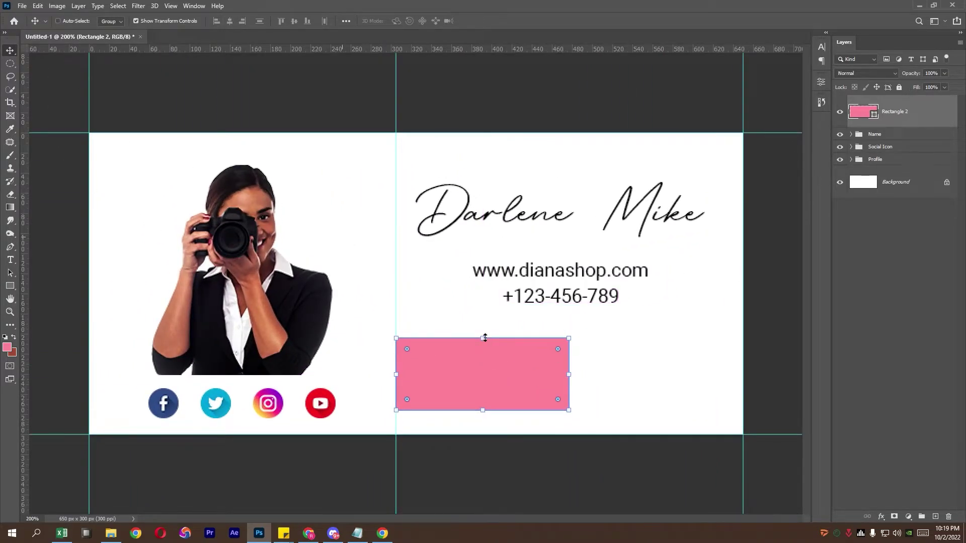
pyautogui.hotkey('ctrl', 't')
pyautogui.rightClick(493, 361)
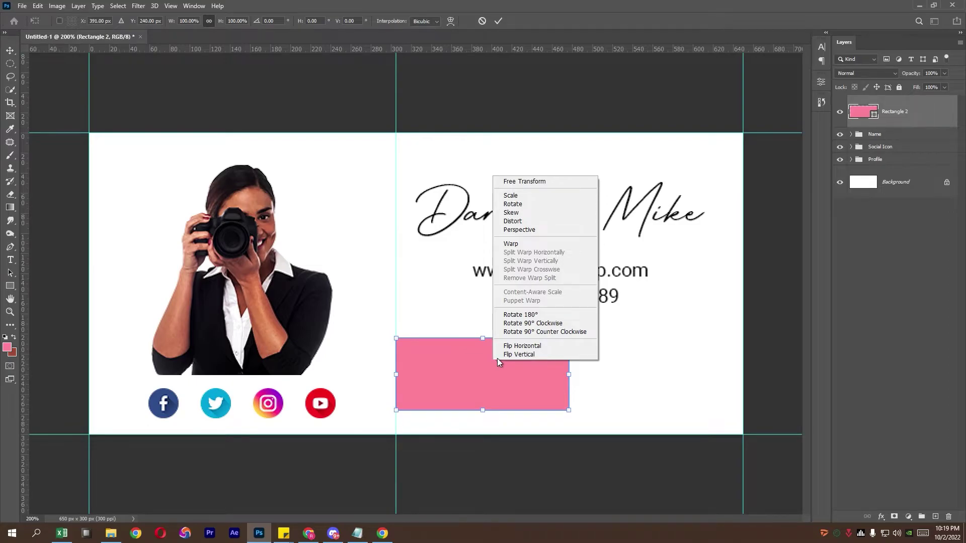
pyautogui.click(10, 63)
pyautogui.click(10, 63)
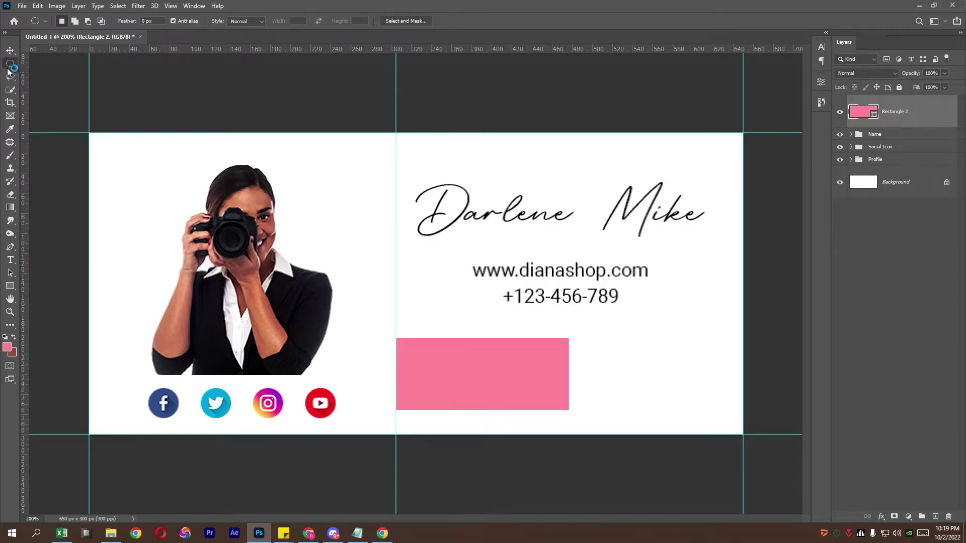
# - Duplicate the pink rectangle and move the copy beside it, flush with the canvas's right edge
pyautogui.moveTo(905, 114); pyautogui.dragTo(935, 515)
pyautogui.hotkey('ctrl', 't')
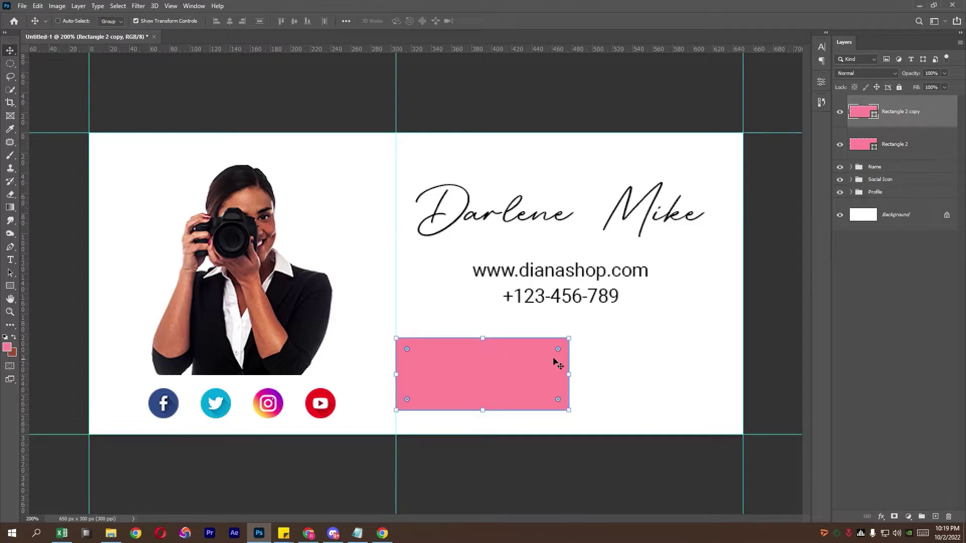
pyautogui.moveTo(519, 377); pyautogui.dragTo(663, 380)
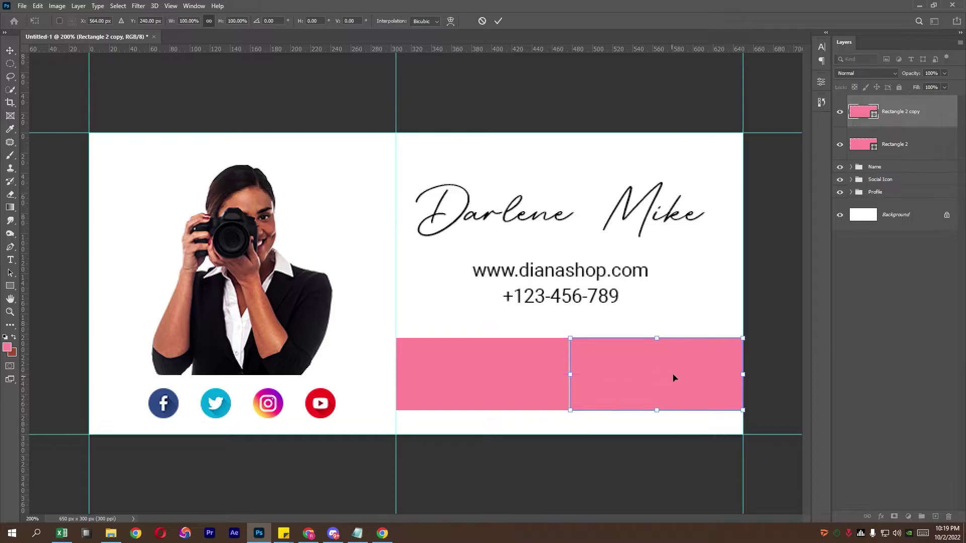
pyautogui.press('Return')
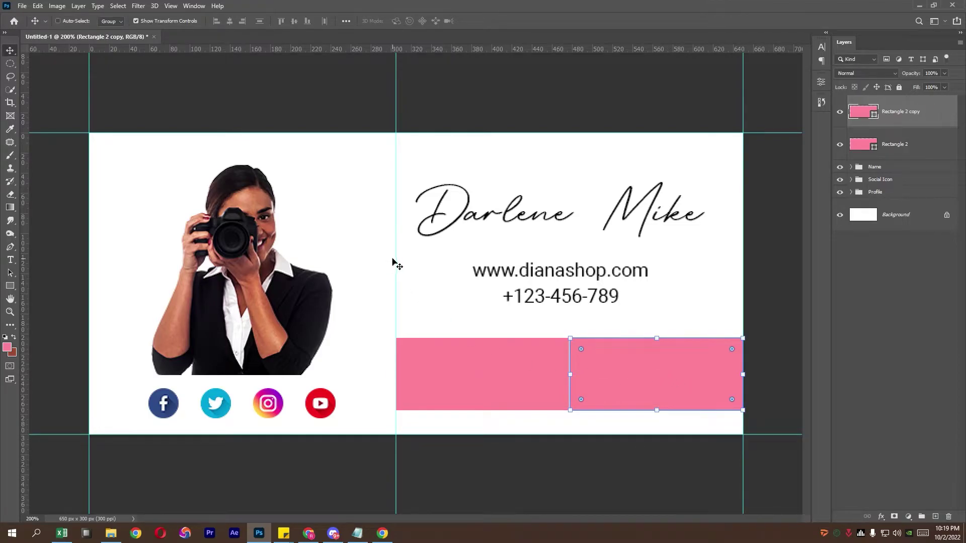
# - Shift the middle vertical guide left to about X 293 px and move the original rectangle left toward it, leaving a gap between the rectangles
pyautogui.press('ctrl')
pyautogui.click(892, 145)
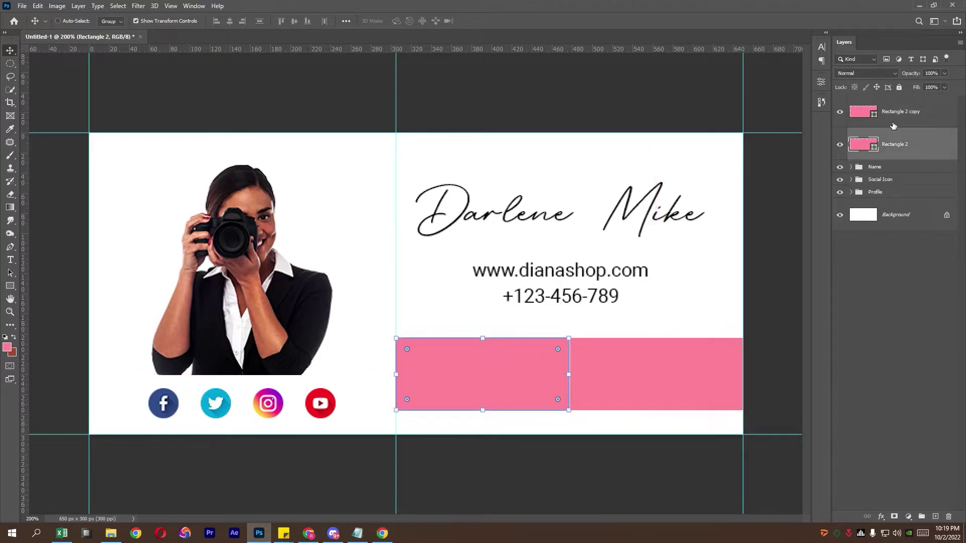
pyautogui.click(900, 113)
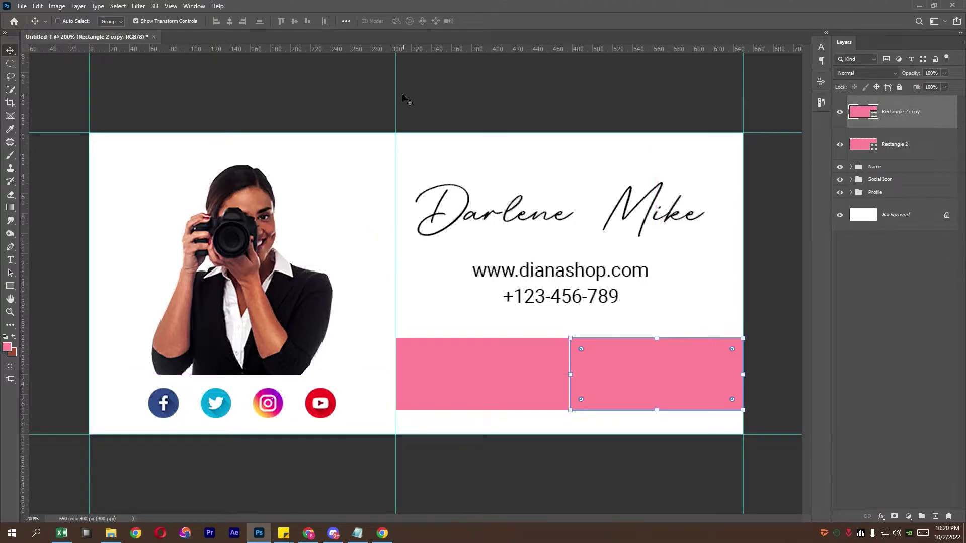
pyautogui.moveTo(397, 95); pyautogui.dragTo(384, 81)
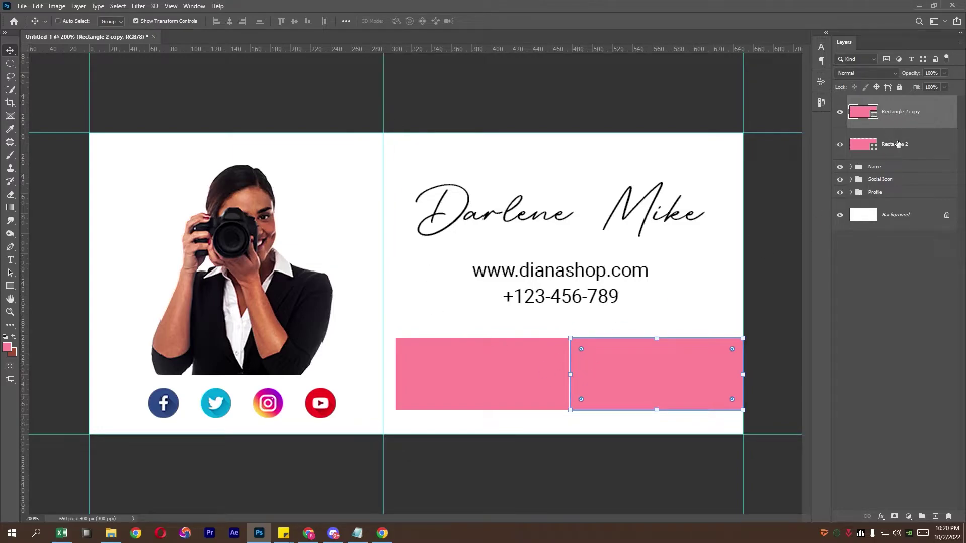
pyautogui.click(898, 145)
pyautogui.moveTo(498, 378); pyautogui.dragTo(486, 375)
# - Place the brown field harvester photo from New folder (15), scale it over the right rectangle and clip it to that rectangle
pyautogui.click(906, 116)
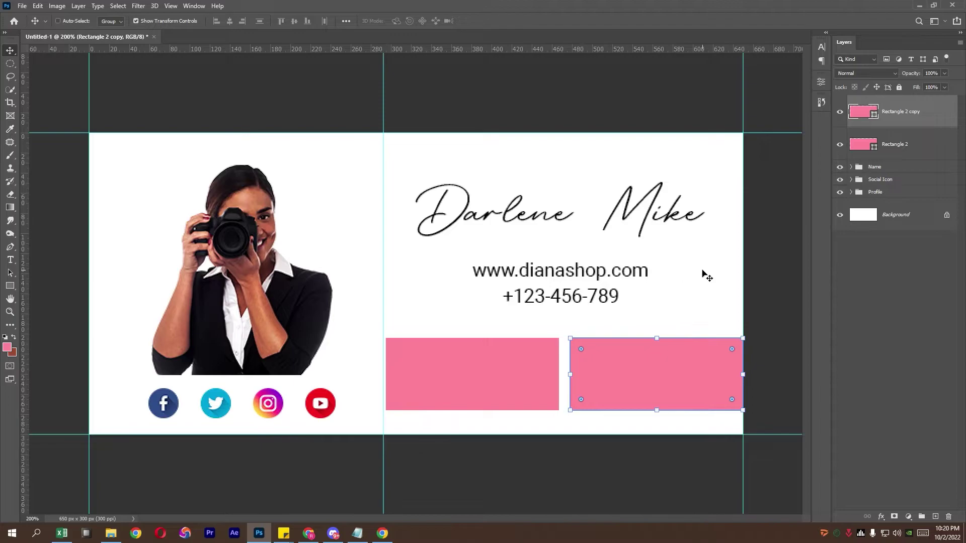
pyautogui.hotkey('ctrl', '-')
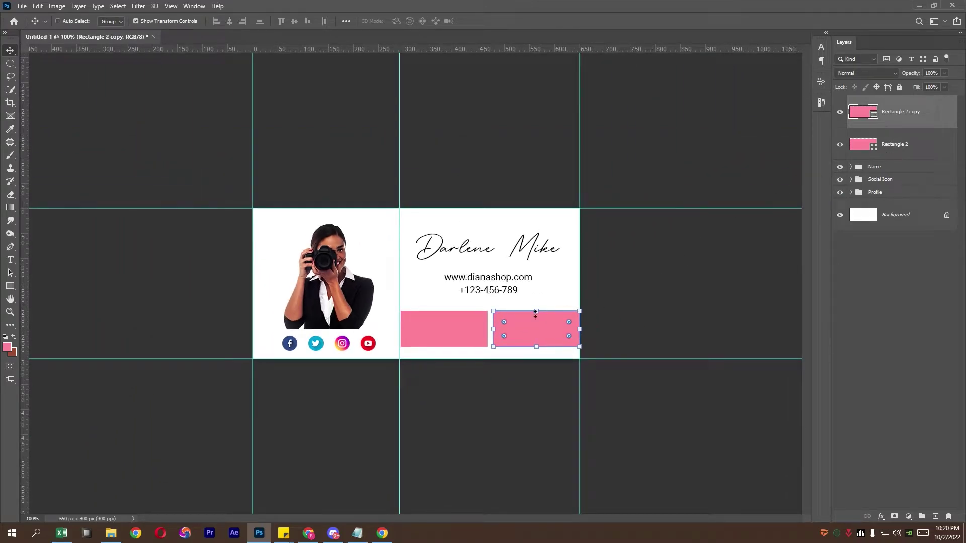
pyautogui.click(111, 533)
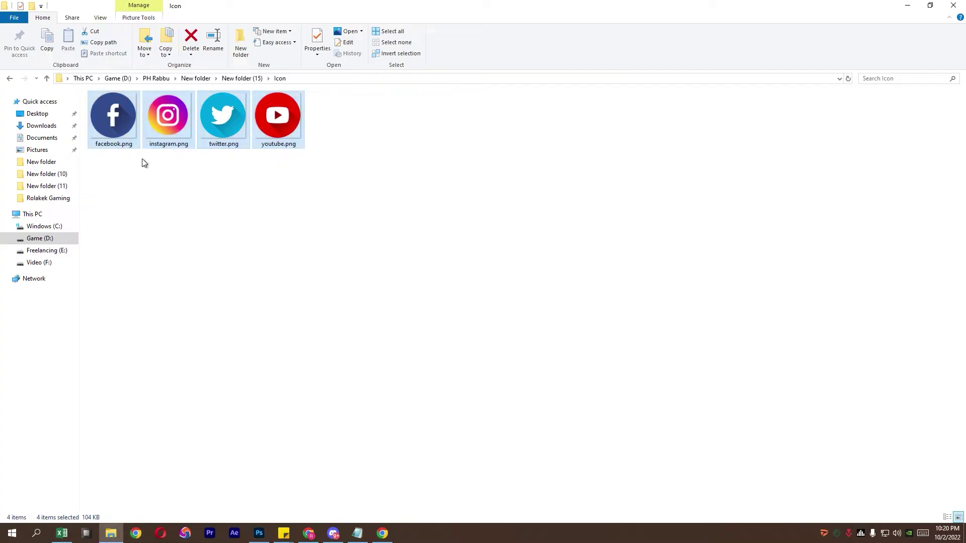
pyautogui.click(229, 79)
pyautogui.moveTo(229, 160); pyautogui.dragTo(548, 321)
pyautogui.moveTo(413, 210); pyautogui.dragTo(581, 326)
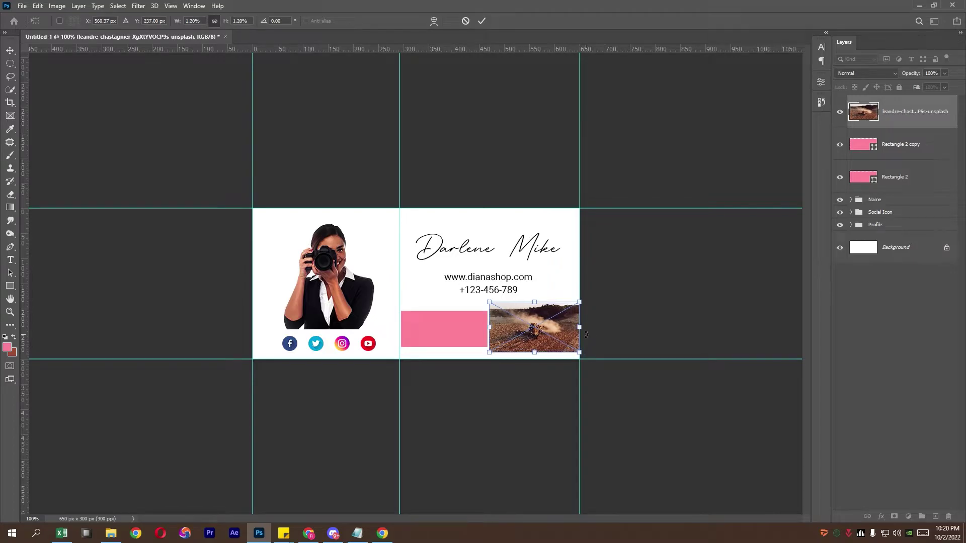
pyautogui.press('Return')
pyautogui.rightClick(899, 115)
pyautogui.click(807, 314)
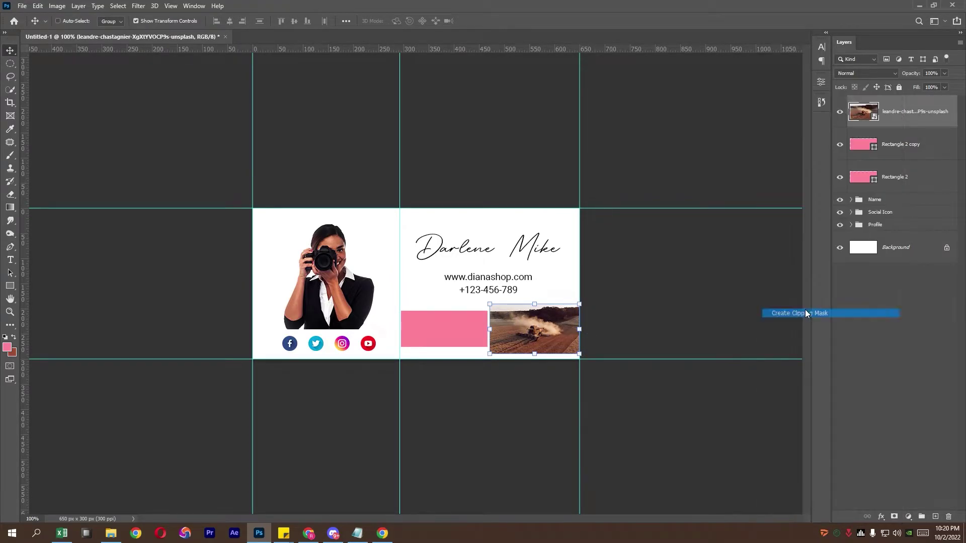
# - Place the green rice terrace photo above the original rectangle's layer, scale it over the left rectangle and clip it to that shape
pyautogui.click(916, 178)
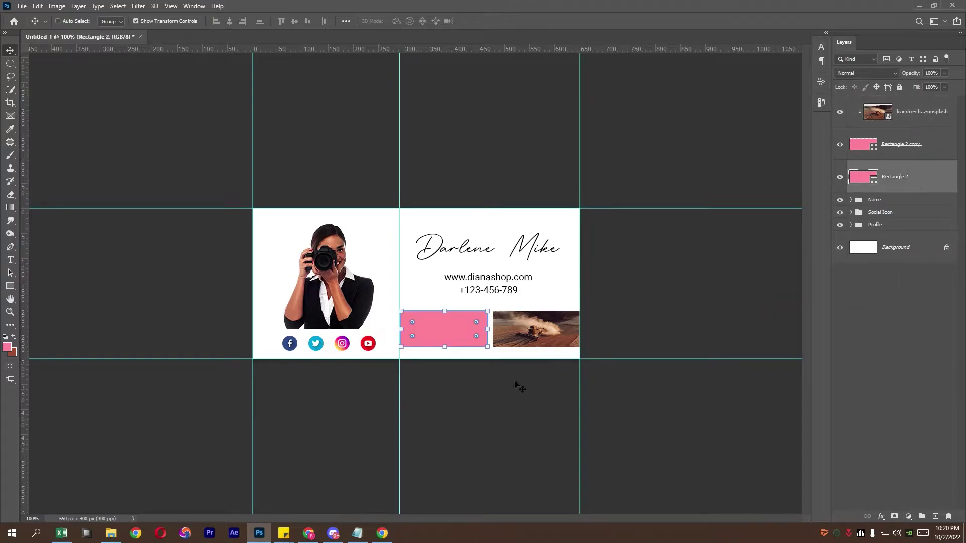
pyautogui.click(112, 532)
pyautogui.moveTo(278, 124); pyautogui.dragTo(428, 325)
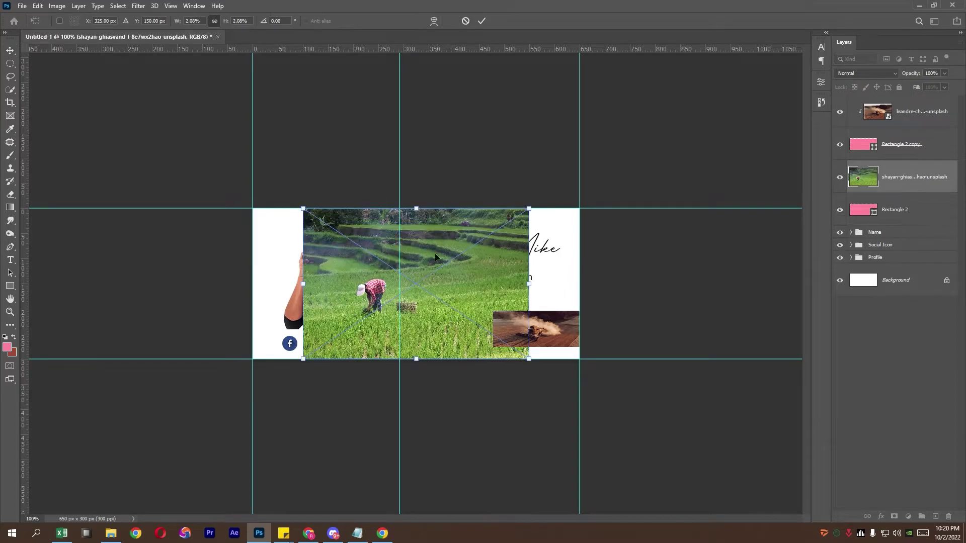
pyautogui.keyDown('ctrl'); pyautogui.click(475, 326); pyautogui.keyUp('ctrl')
pyautogui.moveTo(418, 392); pyautogui.dragTo(445, 364)
pyautogui.moveTo(504, 370); pyautogui.dragTo(565, 380)
pyautogui.press('Return')
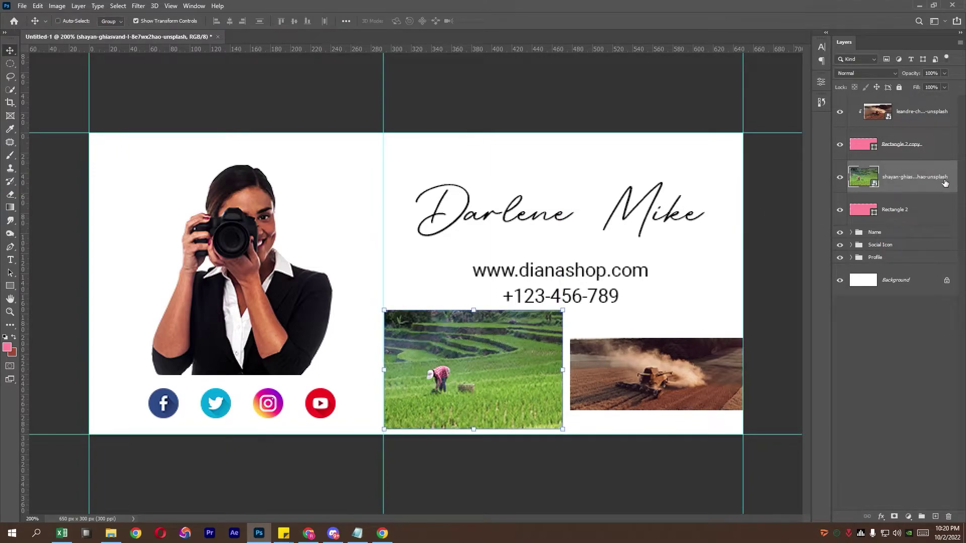
pyautogui.rightClick(945, 183)
pyautogui.click(827, 313)
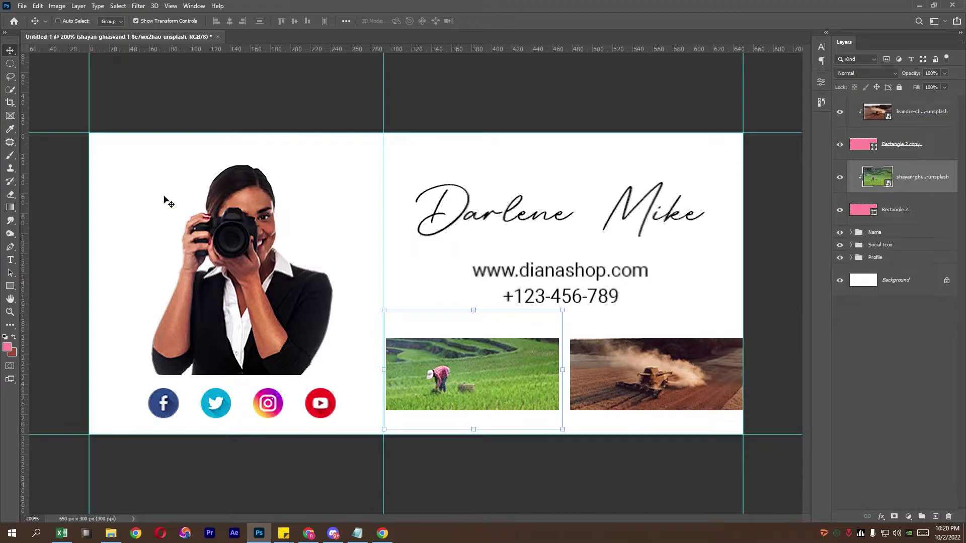
pyautogui.click(10, 63)
pyautogui.hotkey('ctrl', '-')
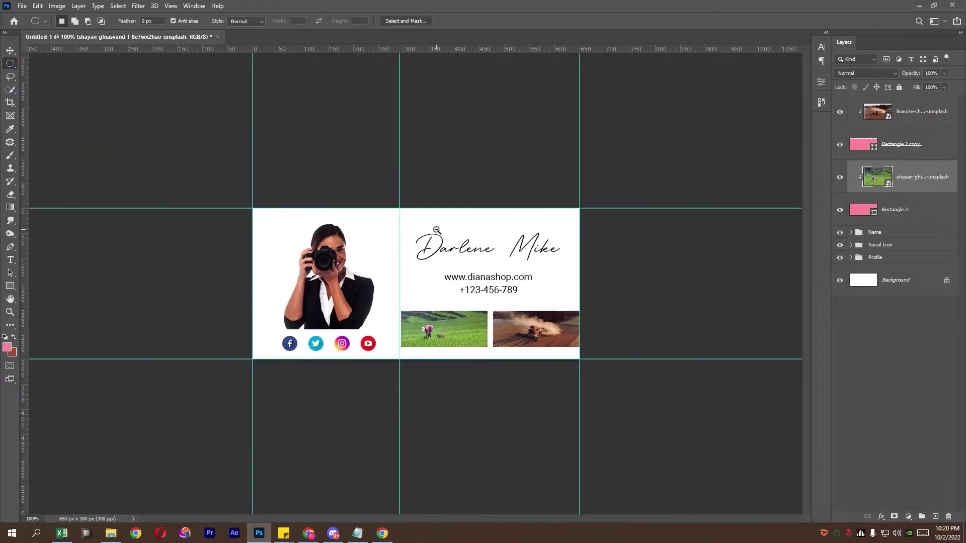
# - Group both rectangles and their clipped photos under the name Portofolio
pyautogui.click(906, 101)
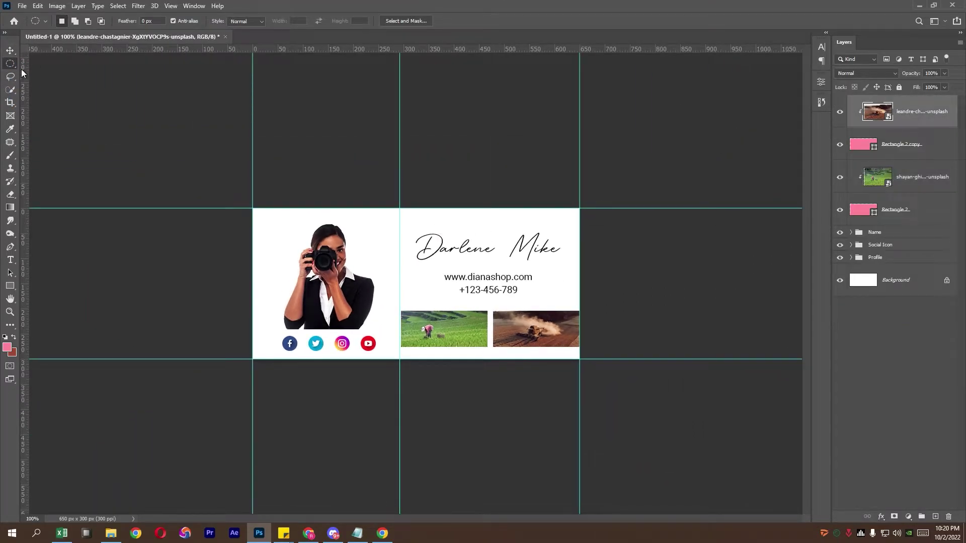
pyautogui.click(10, 51)
pyautogui.click(886, 146)
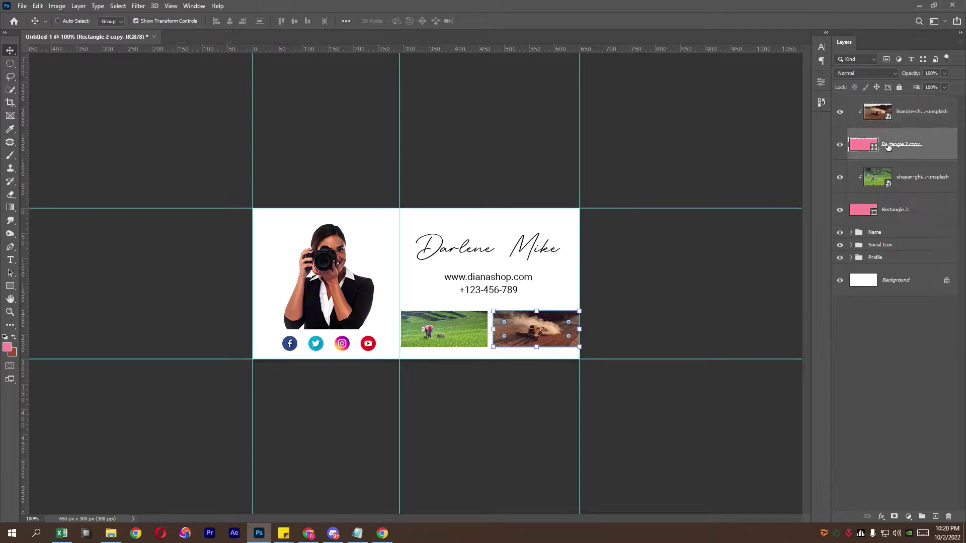
pyautogui.keyDown('shift'); pyautogui.click(901, 120); pyautogui.keyUp('shift')
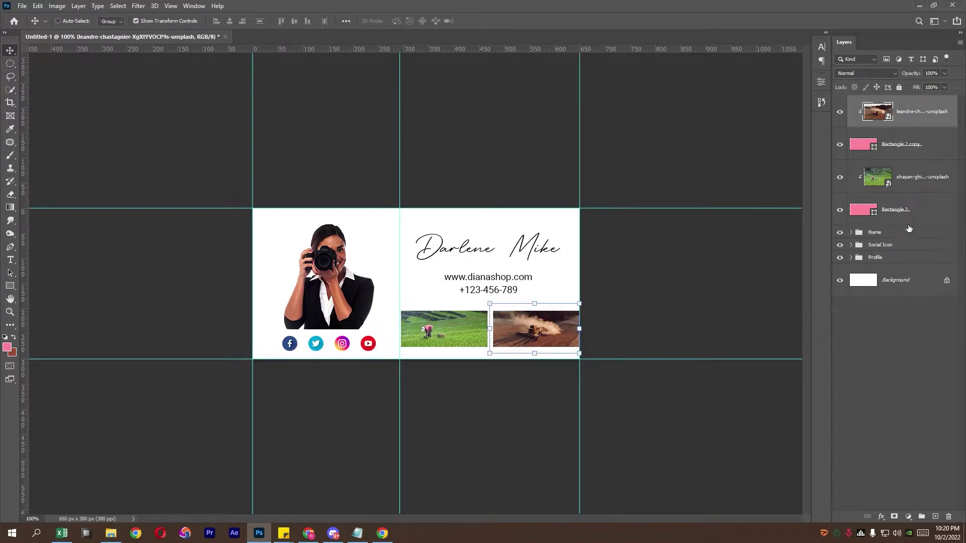
pyautogui.keyDown('shift'); pyautogui.click(911, 214); pyautogui.keyUp('shift')
pyautogui.click(923, 515)
pyautogui.doubleClick(879, 105)
pyautogui.write('Portfofolio')
# - Move the Name group down about 7 px, closer to the two photos
pyautogui.click(883, 115)
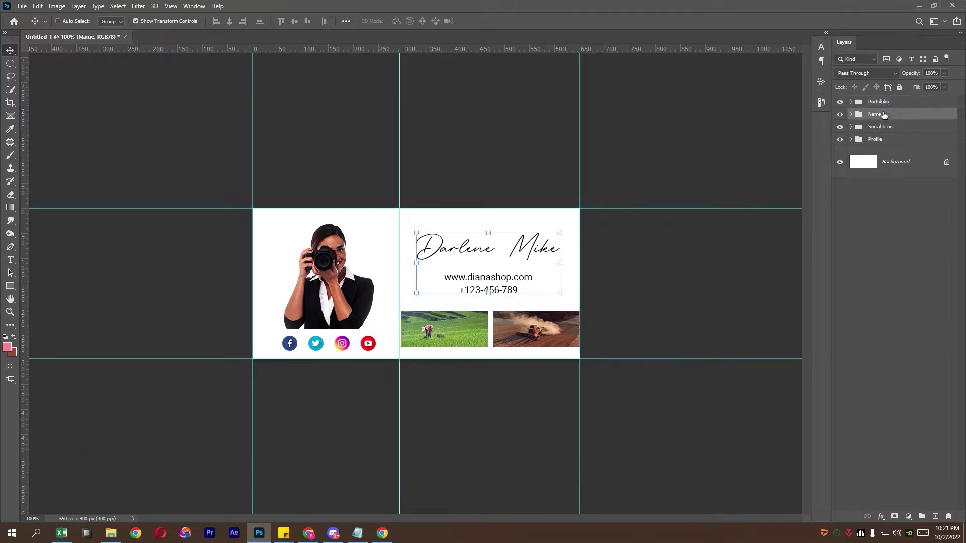
pyautogui.moveTo(483, 232); pyautogui.dragTo(492, 256)
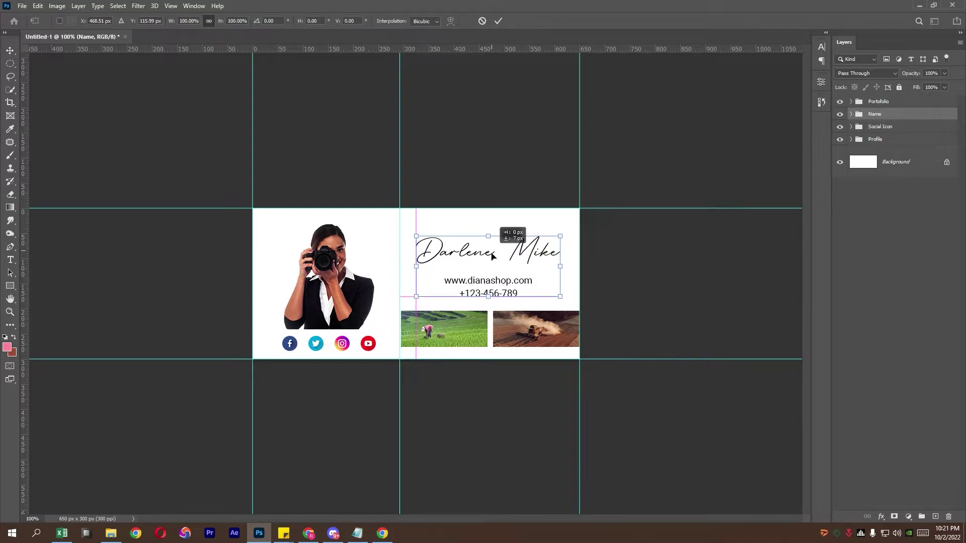
pyautogui.press('Return')
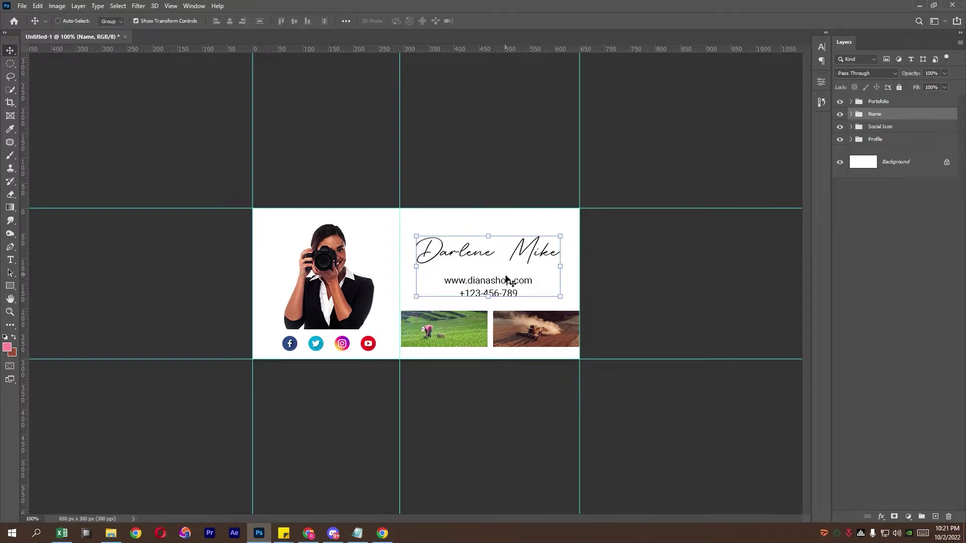
# - Move the Name and Portofolio groups together up and slightly left, to about X 465.5 px and Y 155.5 px
pyautogui.keyDown('shift'); pyautogui.click(901, 103); pyautogui.keyUp('shift')
pyautogui.moveTo(500, 270); pyautogui.dragTo(496, 258)
pyautogui.press('Right')
pyautogui.press('Right')
pyautogui.press('Right')
pyautogui.press('Right')
pyautogui.press('Right')
pyautogui.press('Right')
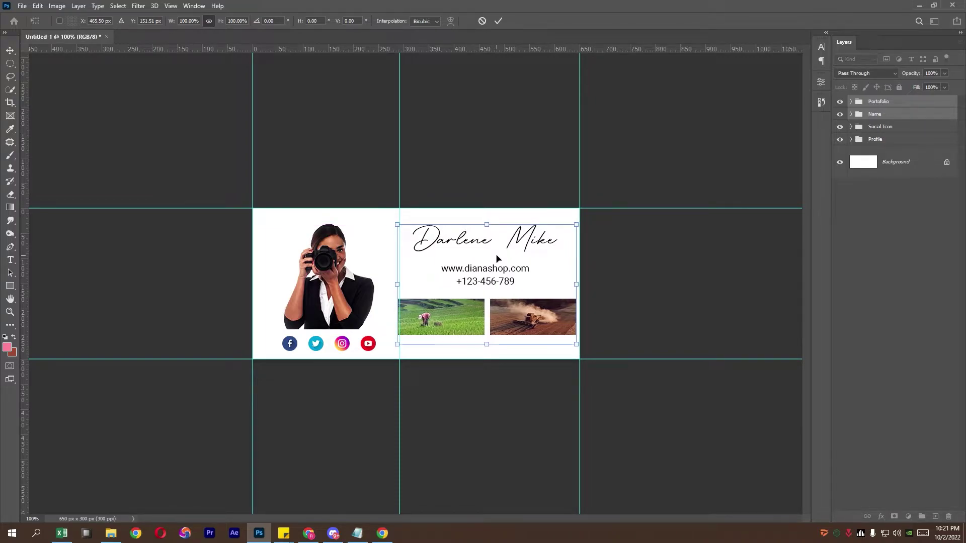
pyautogui.press('Down')
pyautogui.press('Down')
pyautogui.press('Down')
pyautogui.press('Down')
pyautogui.press('Down')
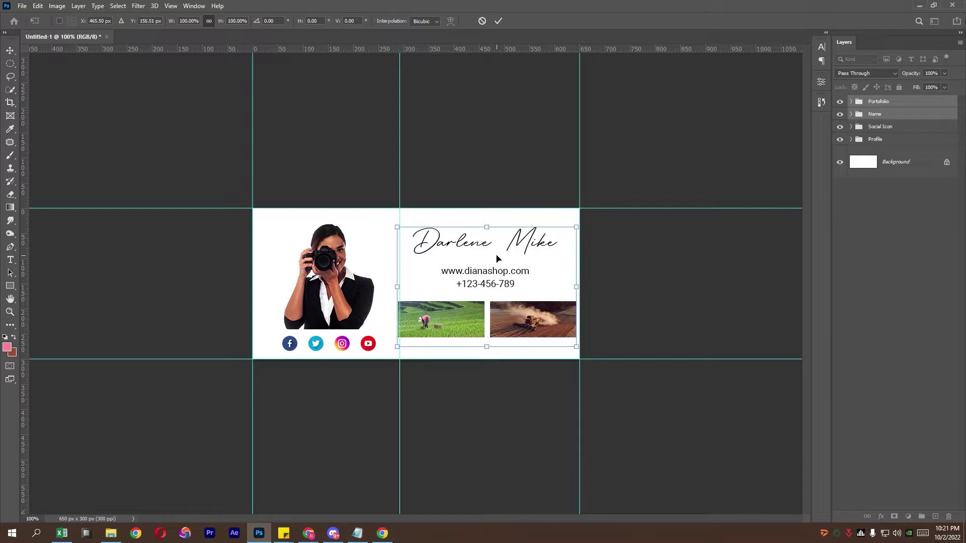
pyautogui.press('Up')
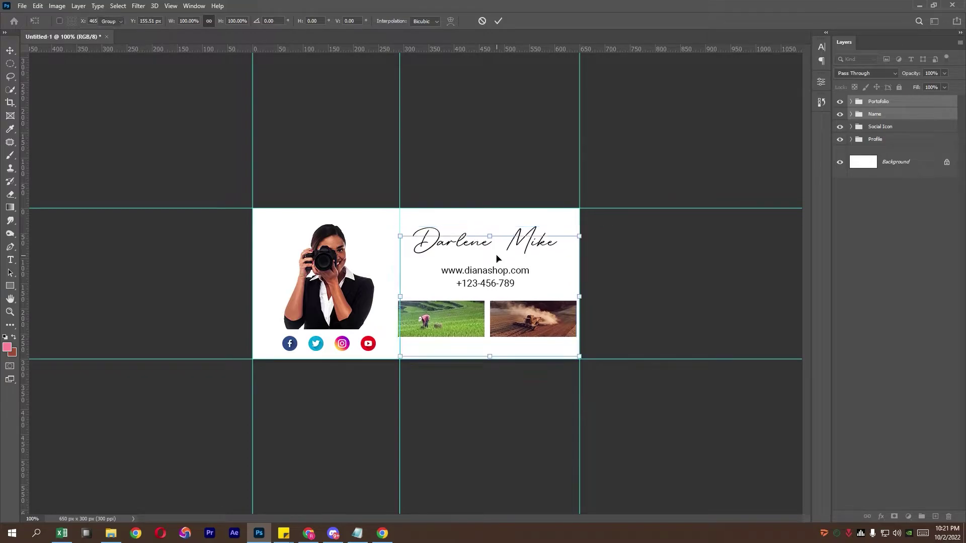
pyautogui.press('Return')
# - Remove the vertical guide between the profile photo and the contact text
pyautogui.moveTo(401, 137); pyautogui.dragTo(10, 121)
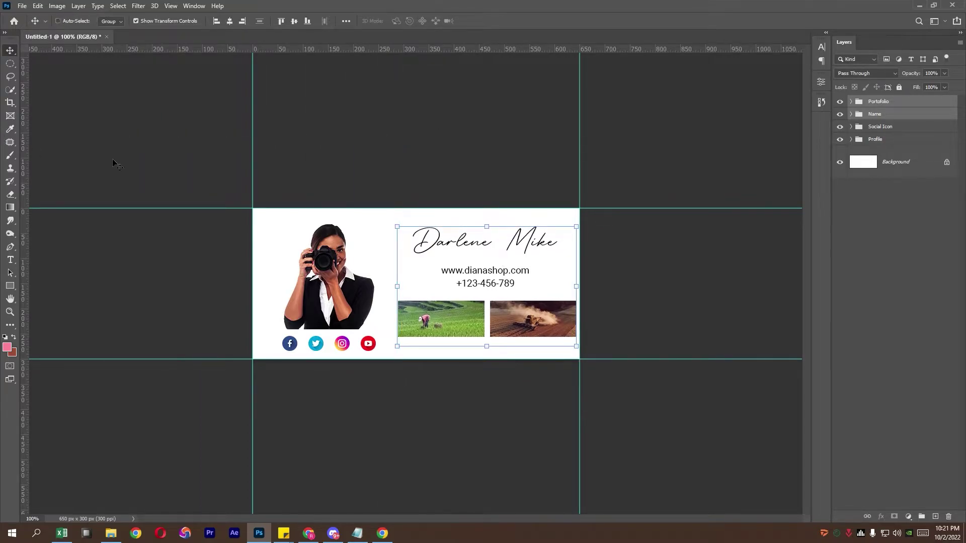
pyautogui.press('m')
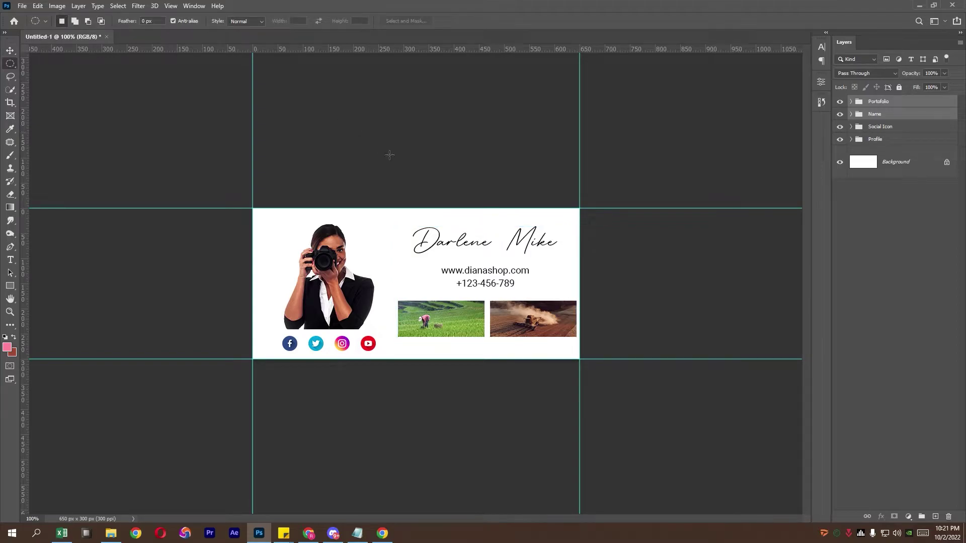
pyautogui.keyDown('ctrl'); pyautogui.click(400, 302); pyautogui.keyUp('ctrl')
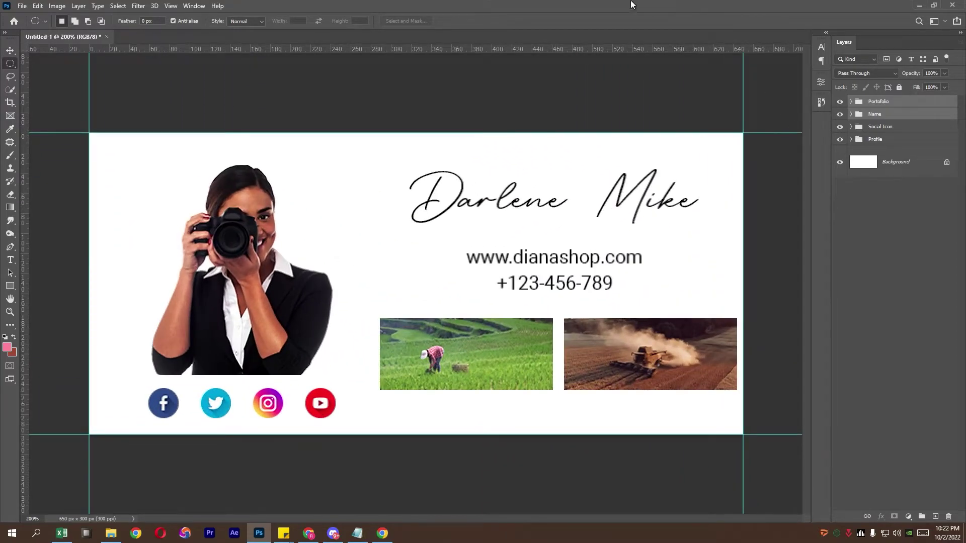
# - Stamp all visible layers into a new layer above the Portofolio group and convert it to a smart object
pyautogui.keyDown('ctrl'); pyautogui.click(891, 114); pyautogui.keyUp('ctrl')
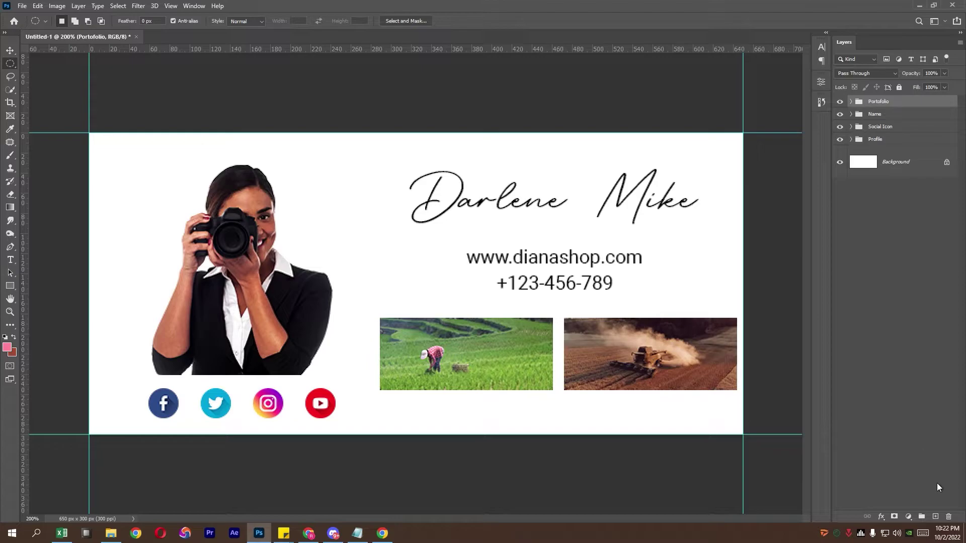
pyautogui.click(935, 517)
pyautogui.hotkey('ctrl', 'alt', 'shift', 'e')
pyautogui.rightClick(892, 118)
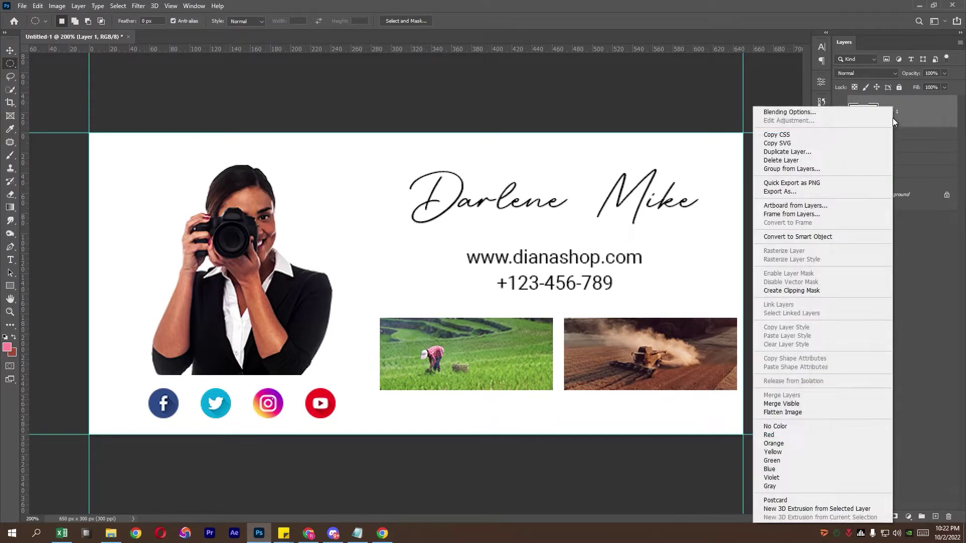
pyautogui.click(816, 232)
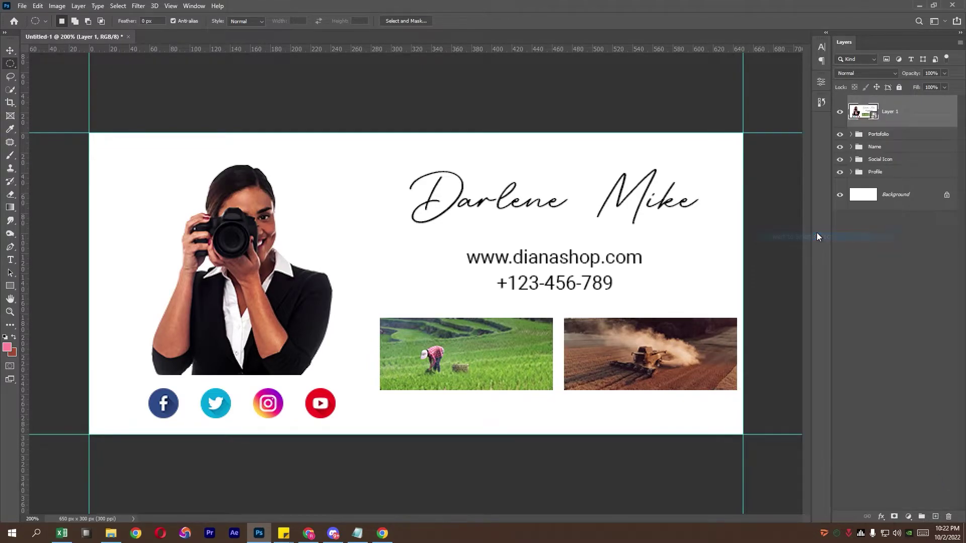
# - Slice the banner into a profile photo area about 272 x 247 px and a signature name area about 378 x 111 px
pyautogui.click(10, 102)
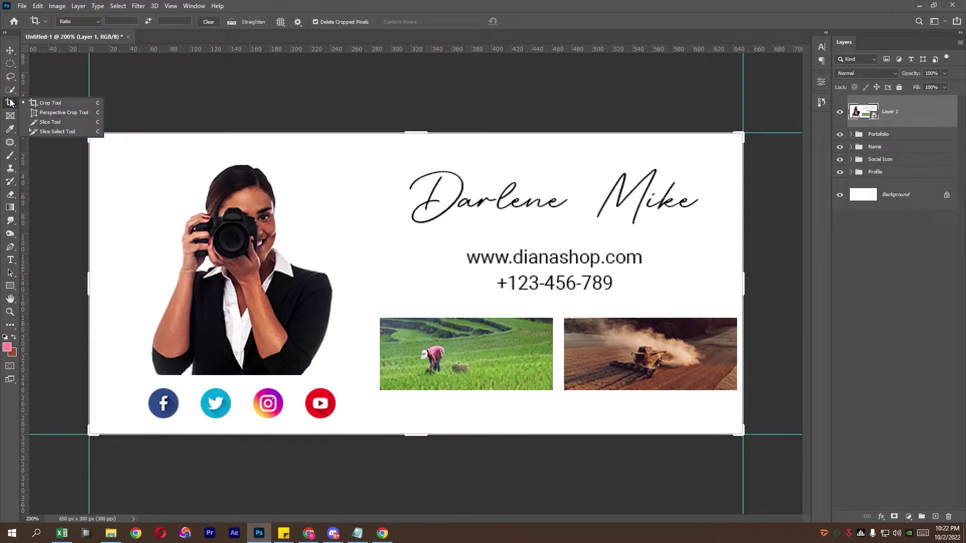
pyautogui.click(68, 122)
pyautogui.moveTo(92, 132); pyautogui.dragTo(367, 378)
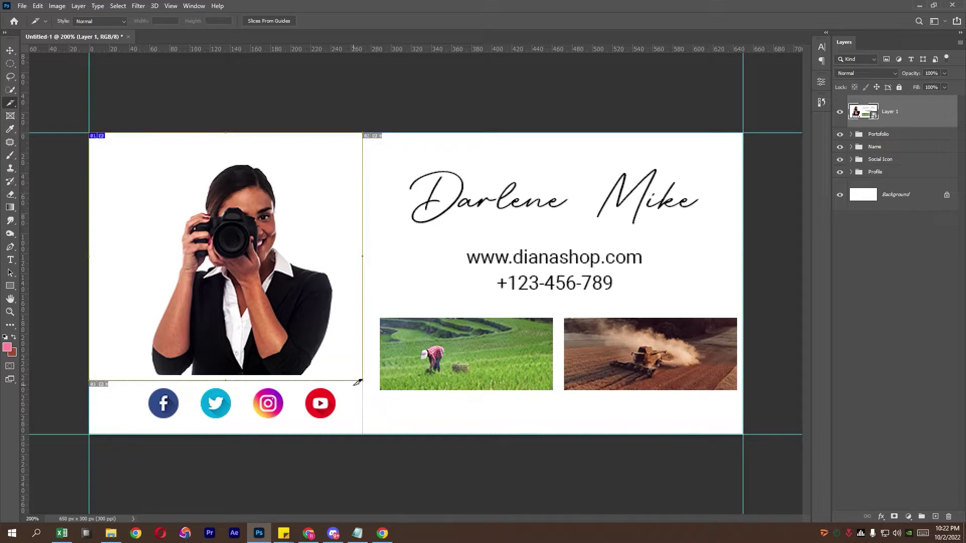
pyautogui.moveTo(371, 131); pyautogui.dragTo(747, 241)
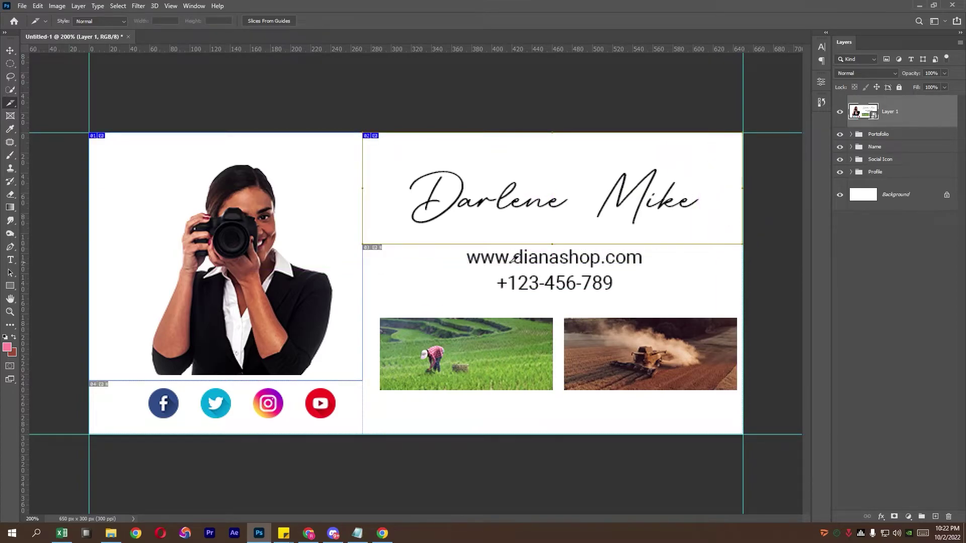
pyautogui.moveTo(743, 188); pyautogui.dragTo(746, 188)
# - Slice the website, phone and portfolio image rows, each about 378 px wide and about 26, 32 and 131 px high
pyautogui.moveTo(372, 245); pyautogui.dragTo(741, 270)
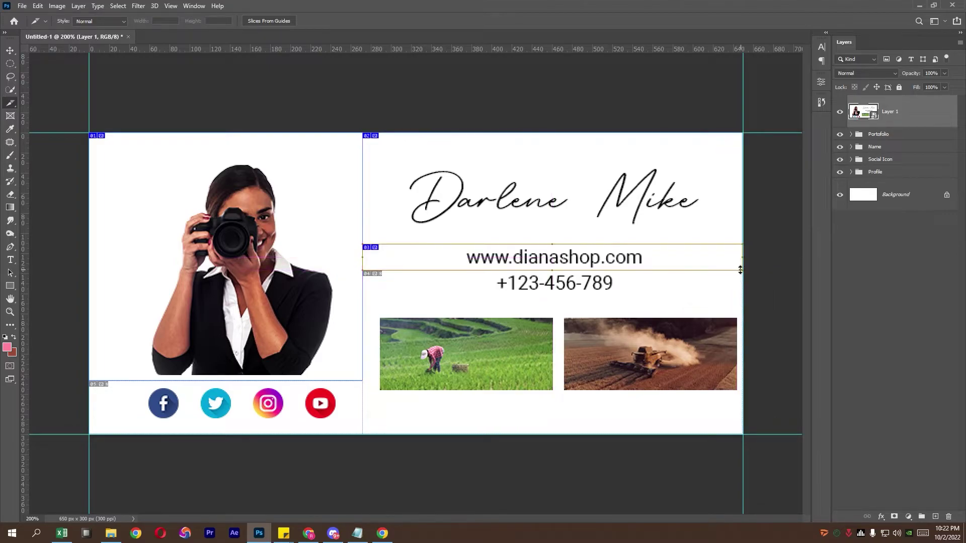
pyautogui.moveTo(367, 272); pyautogui.dragTo(743, 302)
pyautogui.moveTo(370, 304); pyautogui.dragTo(749, 430)
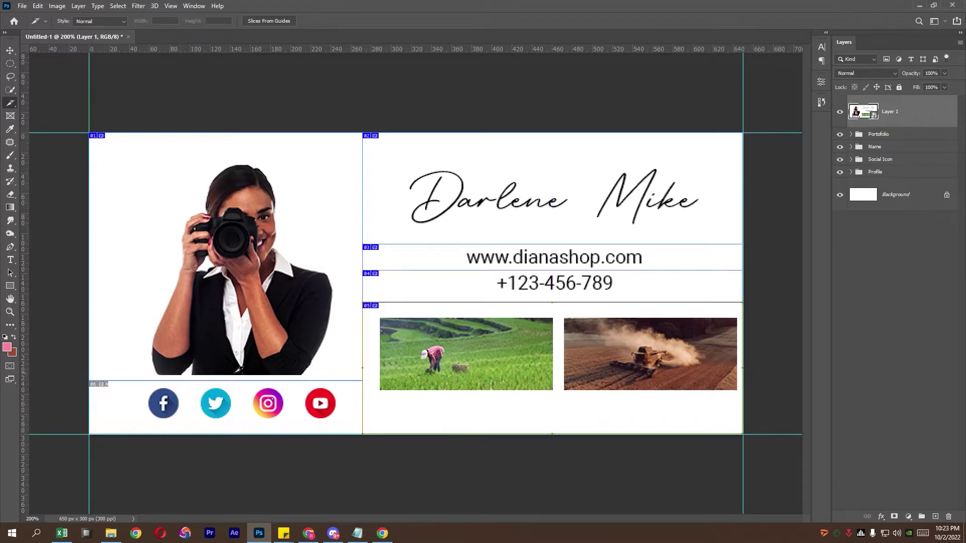
# - Cut the strip below the profile photo into four slices about 53 px high, one around each social icon
pyautogui.moveTo(100, 382); pyautogui.dragTo(190, 434)
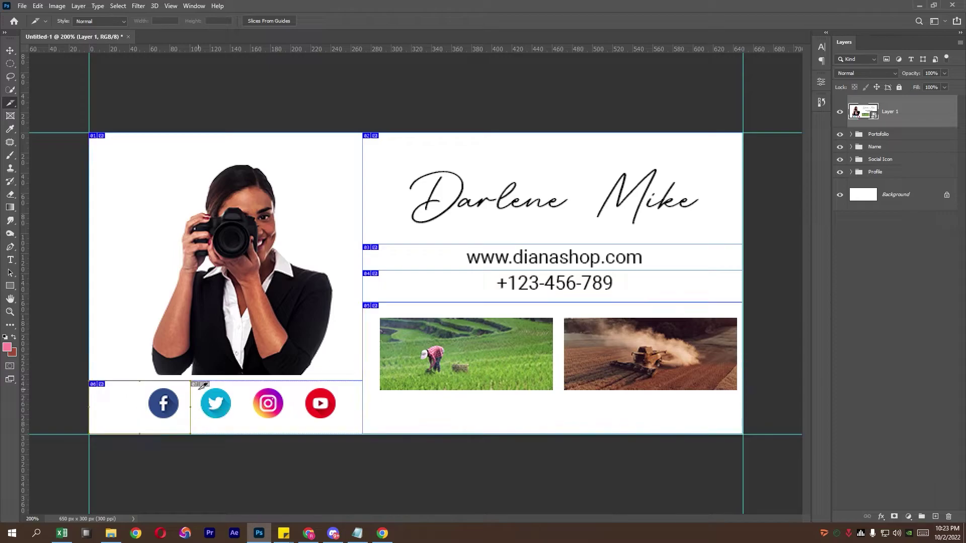
pyautogui.moveTo(196, 382); pyautogui.dragTo(242, 434)
pyautogui.moveTo(252, 382); pyautogui.dragTo(294, 434)
pyautogui.moveTo(300, 382); pyautogui.dragTo(362, 433)
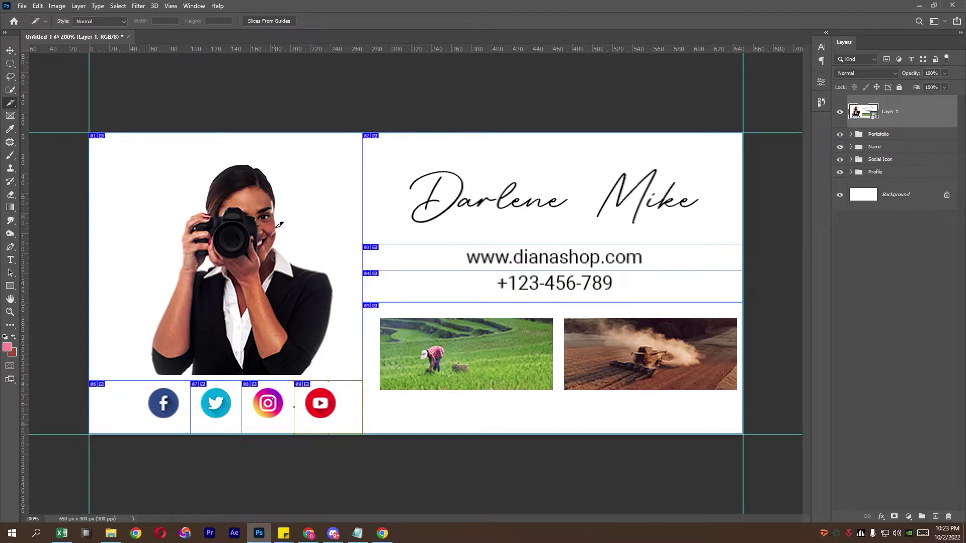
# - Name the profile photo slice "profile pic"
pyautogui.click(272, 233)
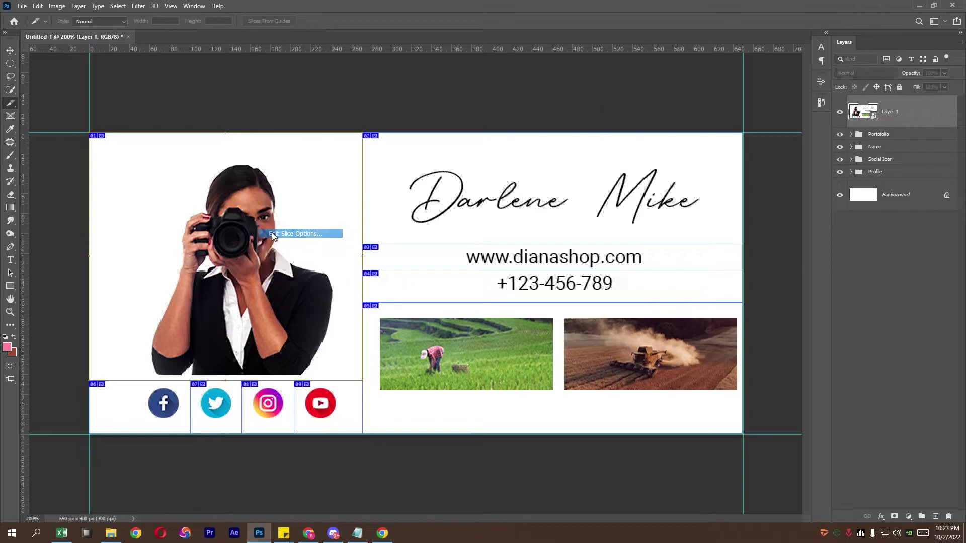
pyautogui.write('profile pic')
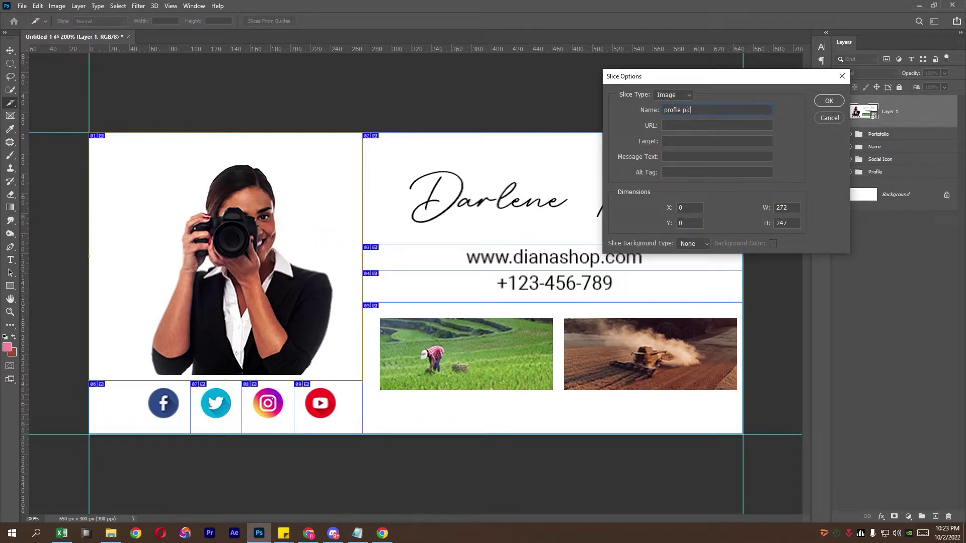
pyautogui.press('Return')
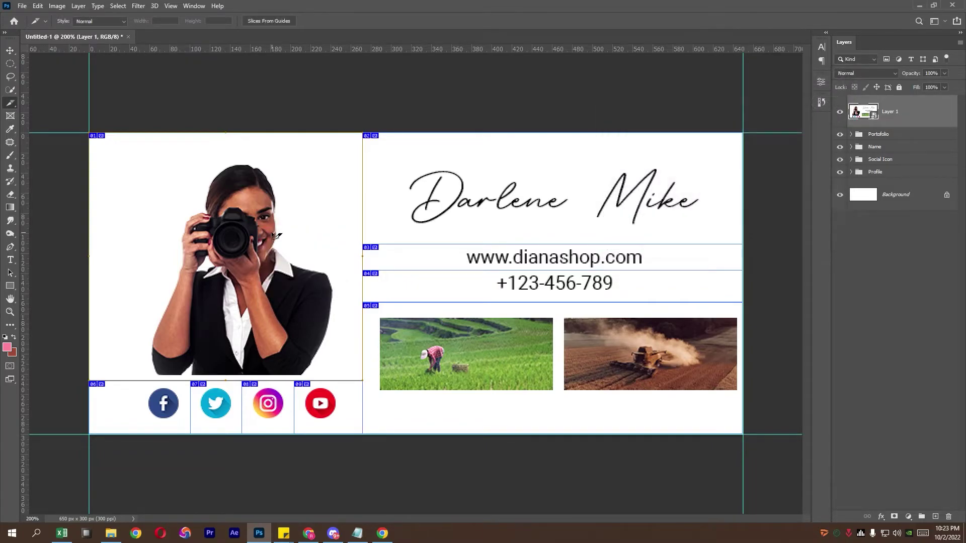
pyautogui.rightClick(146, 403)
pyautogui.click(161, 417)
pyautogui.write('facebook')
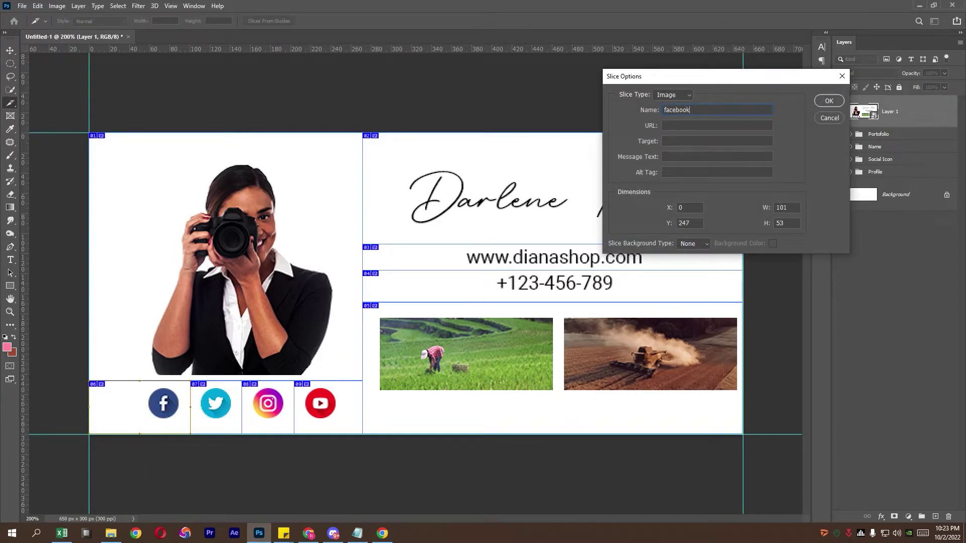
pyautogui.press('Tab')
pyautogui.write('httts://www.facebook.co')
pyautogui.click(828, 101)
pyautogui.rightClick(222, 400)
pyautogui.click(233, 414)
pyautogui.write('twitter')
pyautogui.press('Tab')
pyautogui.write('https://www.twitter.com')
pyautogui.press('Return')
pyautogui.rightClick(276, 397)
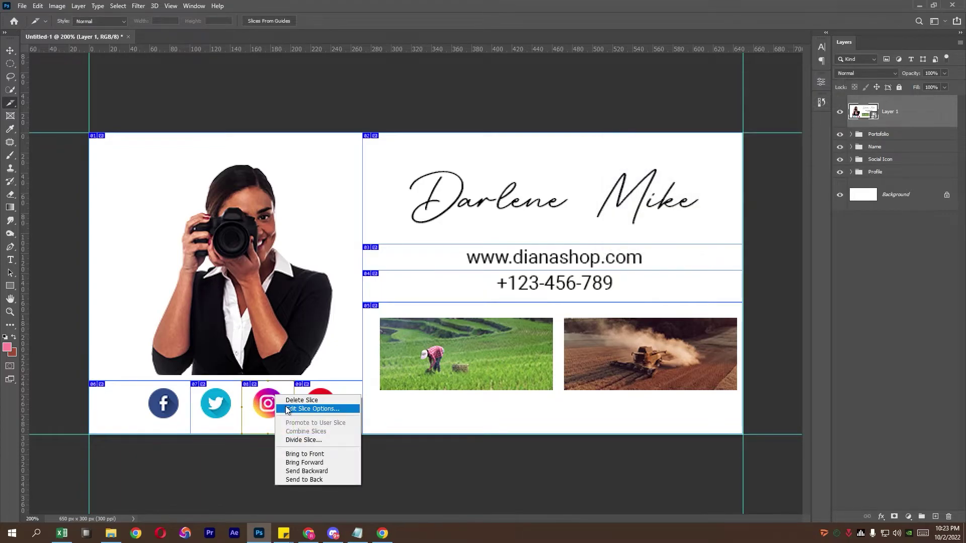
pyautogui.click(285, 407)
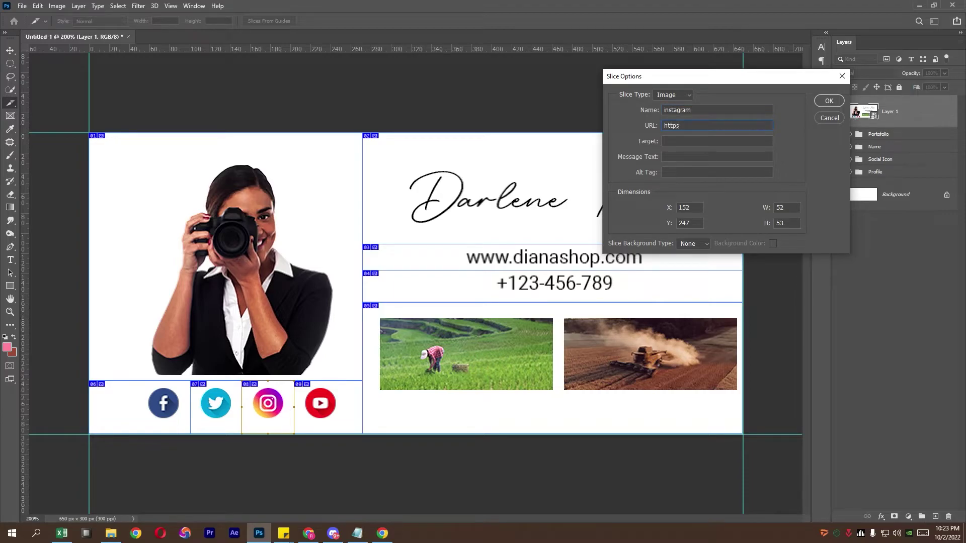
pyautogui.write('https://www.instagram.com')
pyautogui.press('Return')
pyautogui.rightClick(320, 404)
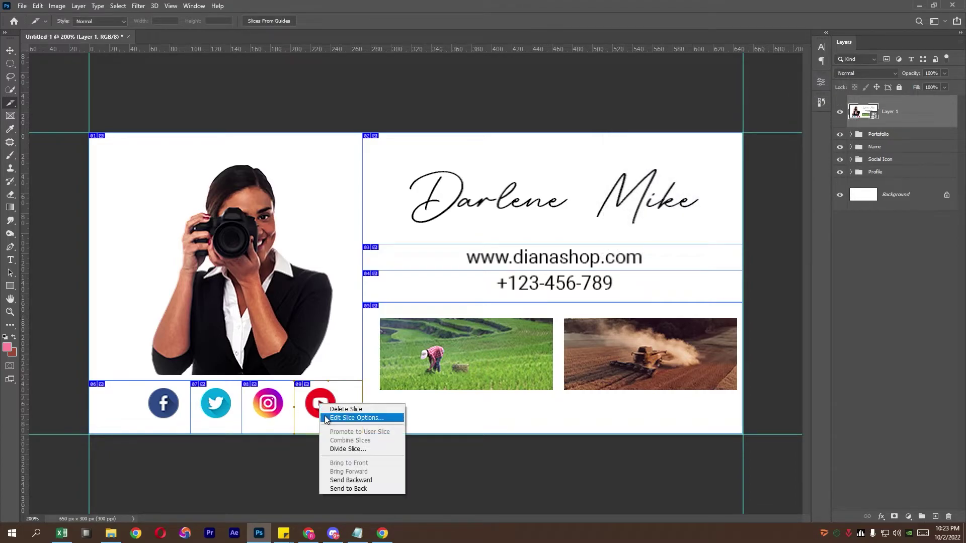
pyautogui.click(326, 417)
pyautogui.write('to')
pyautogui.write('utube')
pyautogui.press('Tab')
pyautogui.write('htt')
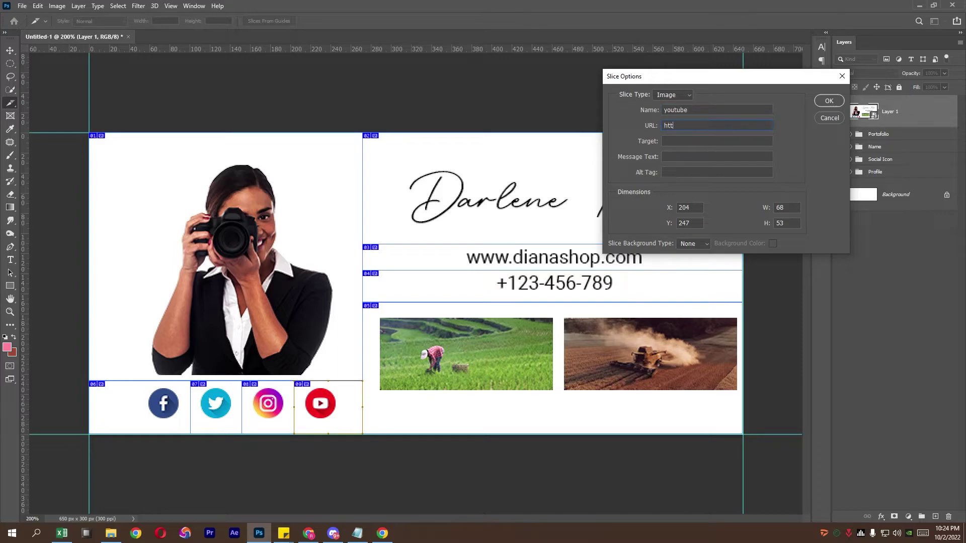
pyautogui.write('ps://www.youtube.com')
pyautogui.press('Return')
# - Name the slice containing the handwritten signature name "title name"
pyautogui.rightClick(430, 188)
pyautogui.click(443, 202)
pyautogui.write('name')
pyautogui.press('BackSpace')
pyautogui.press('BackSpace')
pyautogui.press('BackSpace')
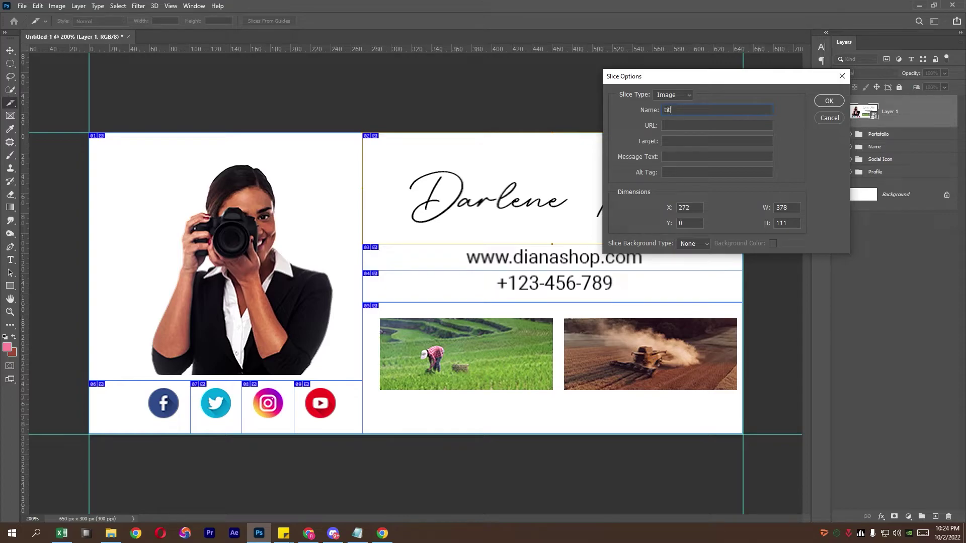
pyautogui.write('ame')
pyautogui.press('Return')
pyautogui.rightClick(525, 255)
pyautogui.click(536, 272)
pyautogui.write('webn')
pyautogui.write('ite')
pyautogui.press('Tab')
pyautogui.write('https://www.')
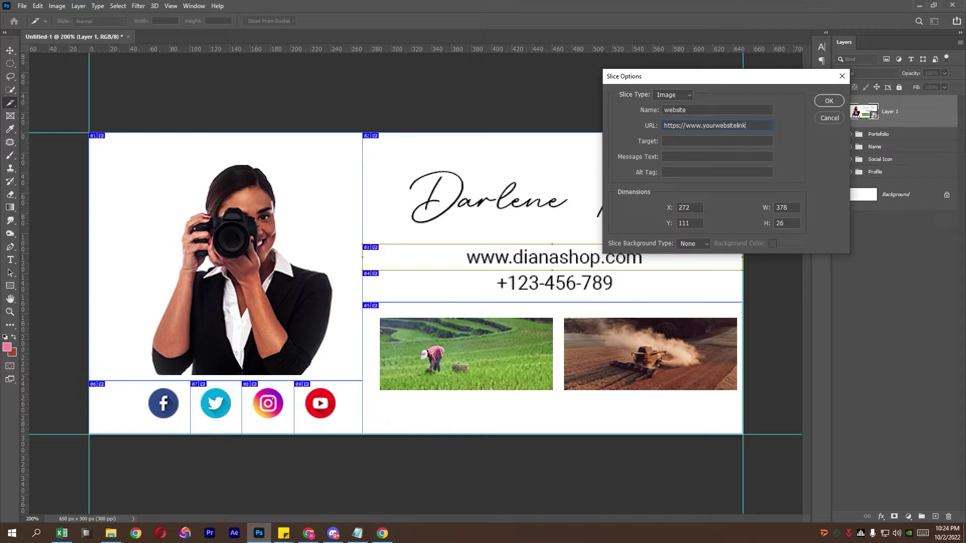
pyautogui.write('om')
pyautogui.press('Return')
# - Name the phone number slice "tel" and give it a tel: link with the contact's phone number
pyautogui.rightClick(524, 280)
pyautogui.click(543, 293)
pyautogui.write('t')
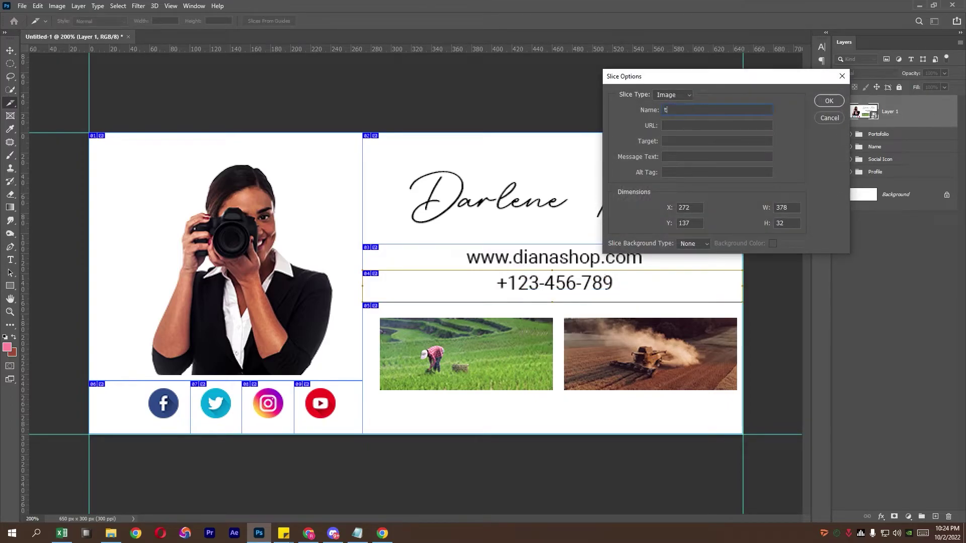
pyautogui.press('Tab')
pyautogui.write('tel:+99')
pyautogui.press('BackSpace')
pyautogui.press('BackSpace')
pyautogui.write('888')
pyautogui.click(829, 100)
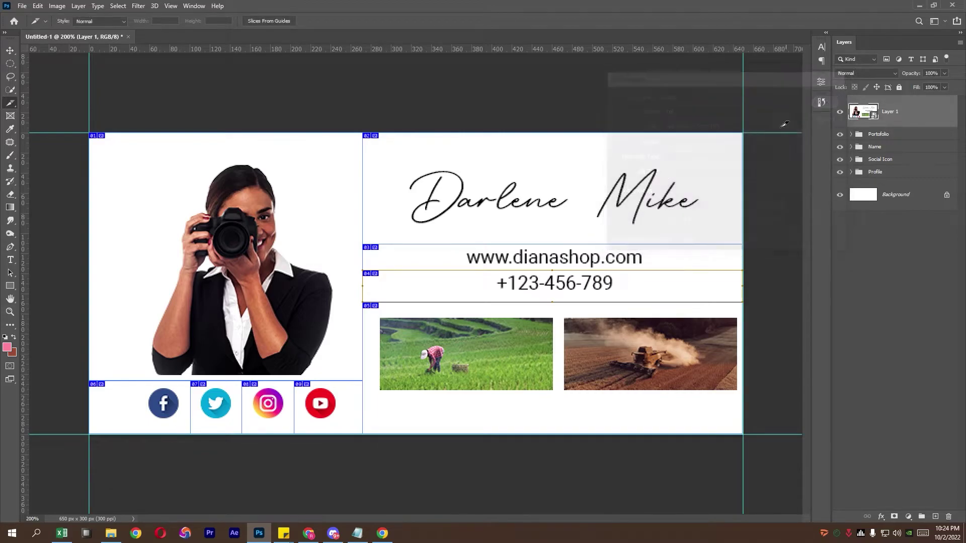
pyautogui.rightClick(487, 345)
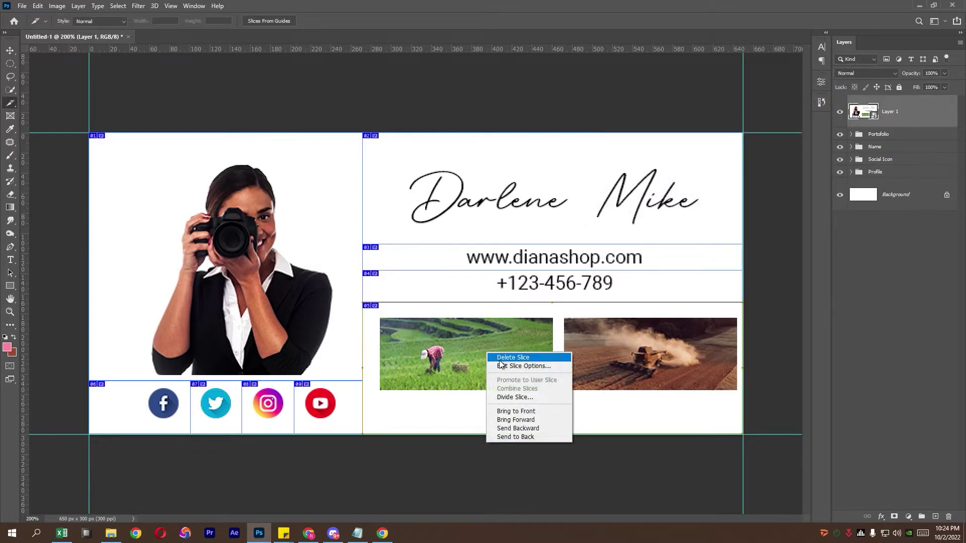
pyautogui.click(501, 365)
pyautogui.write('portofilio')
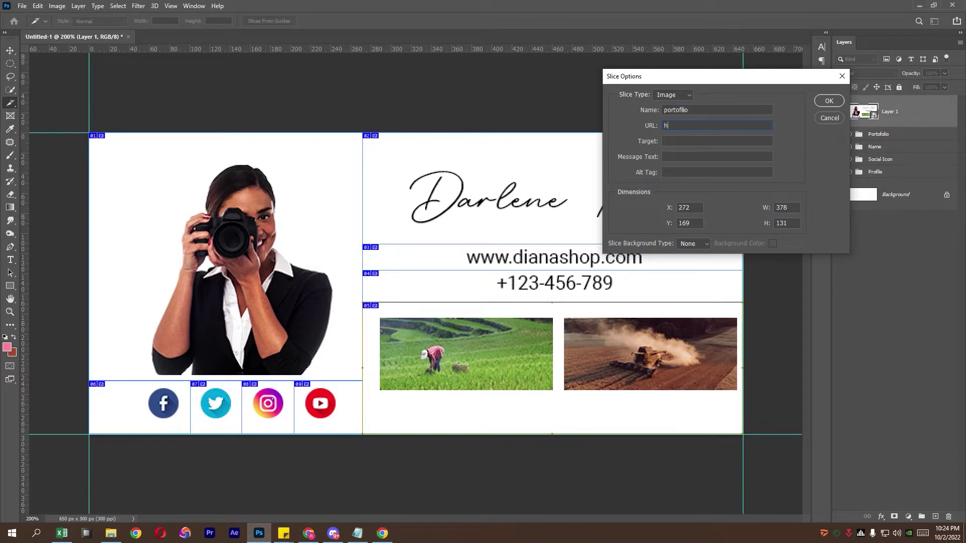
pyautogui.write('https://www.your')
pyautogui.press('BackSpace')
pyautogui.write('link.com')
pyautogui.press('Return')
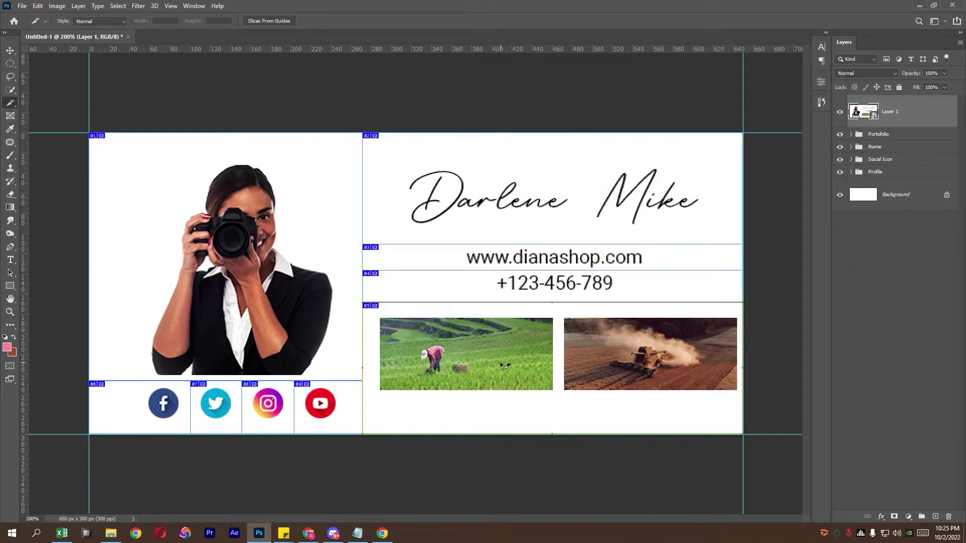
# - Start a Save for Web (Legacy) export and set the selected portfolio slice's format to PNG-24
pyautogui.click(22, 5)
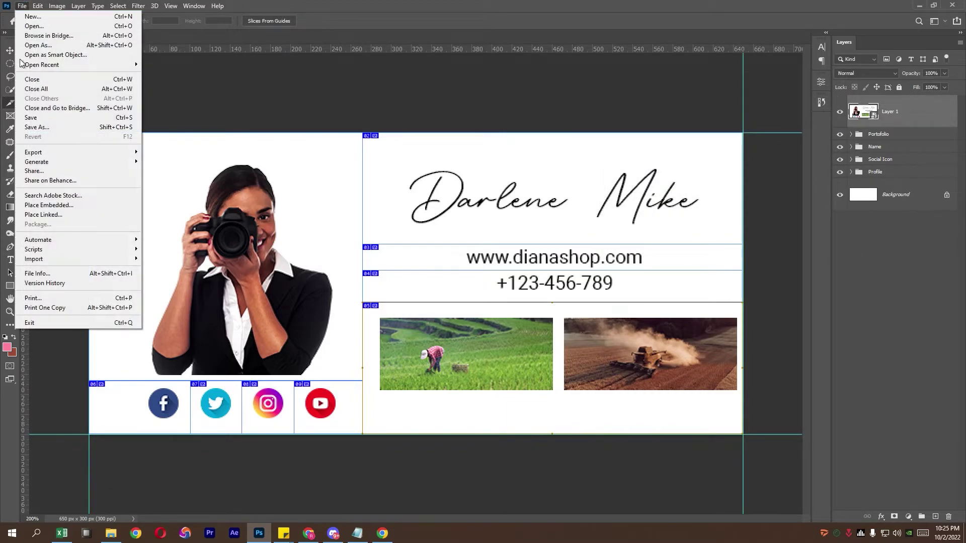
pyautogui.moveTo(45, 152)
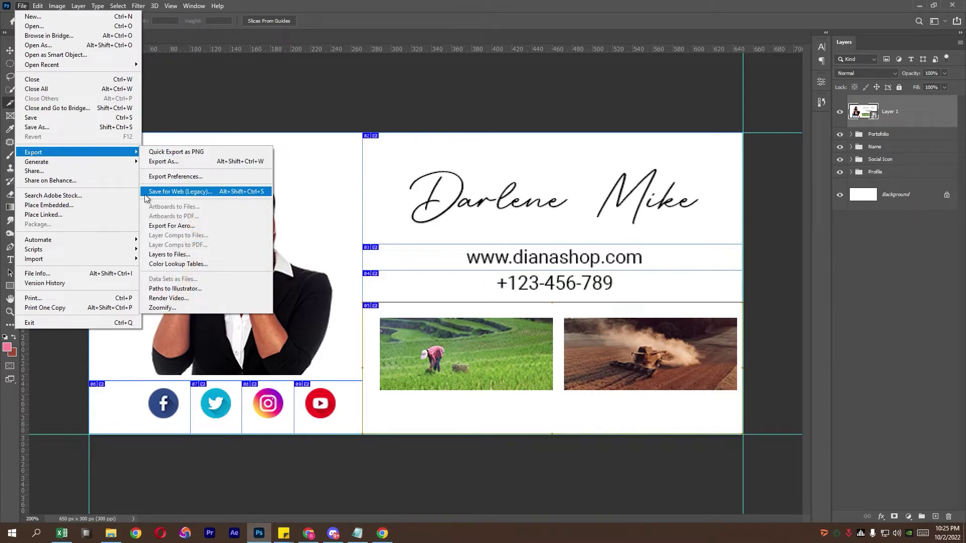
pyautogui.click(219, 195)
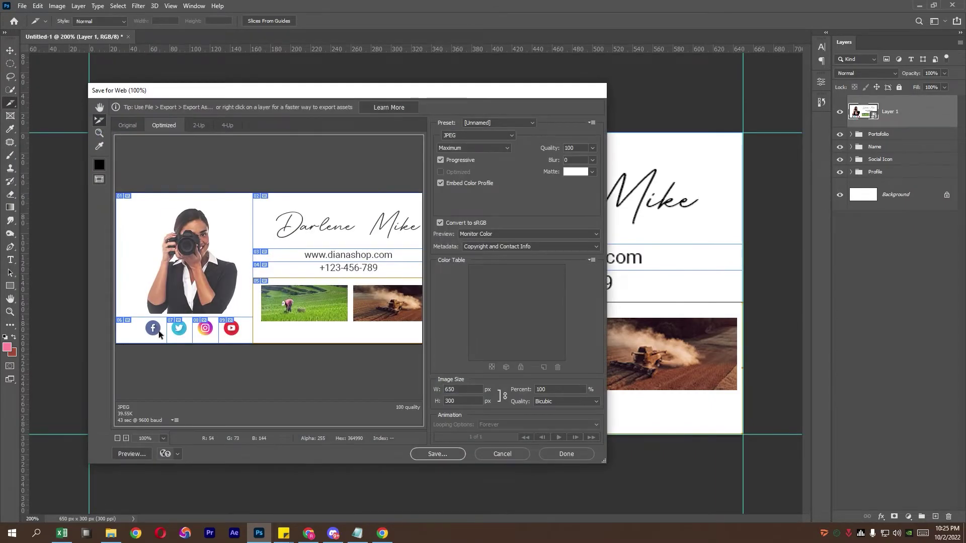
pyautogui.click(478, 135)
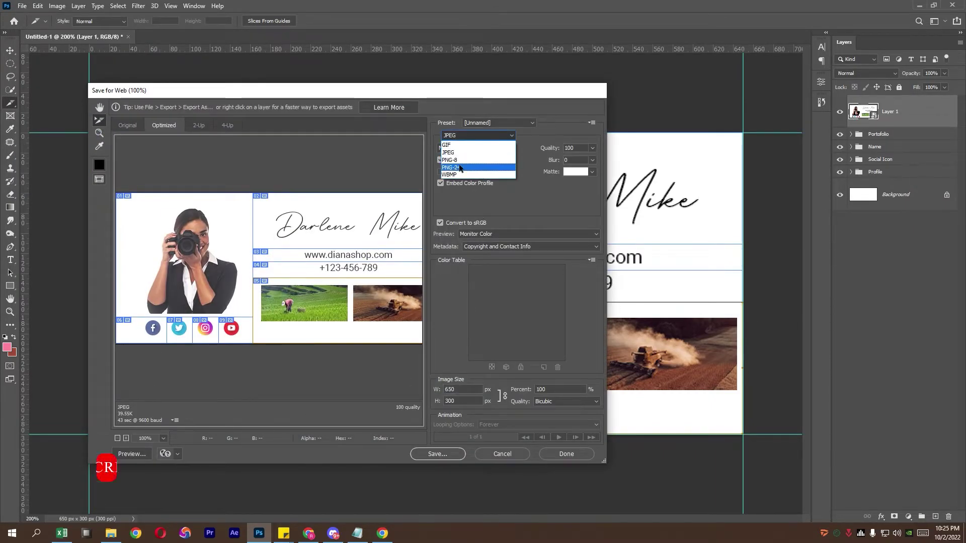
pyautogui.click(460, 167)
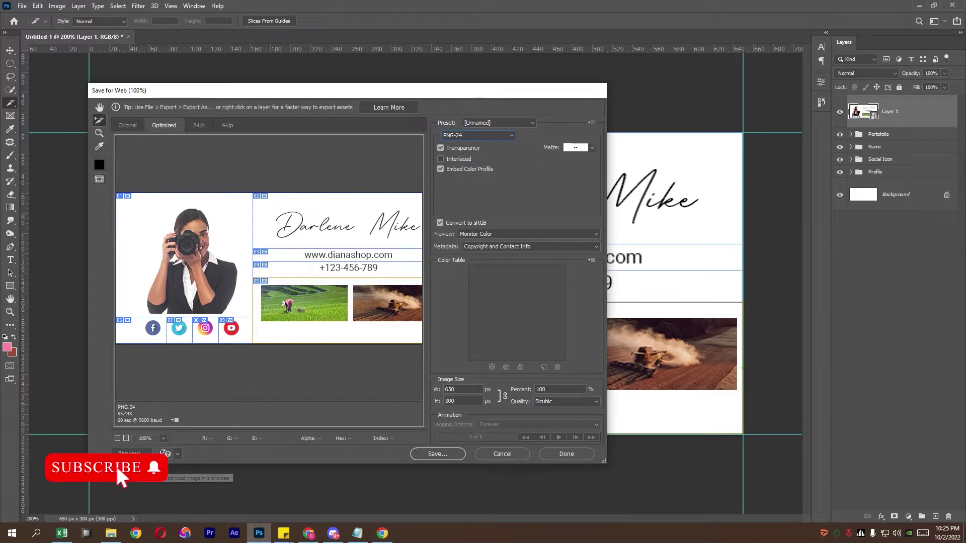
# - Preview the sliced banner in the browser and copy its full HTML code, from the opening to the closing html tag
pyautogui.click(149, 465)
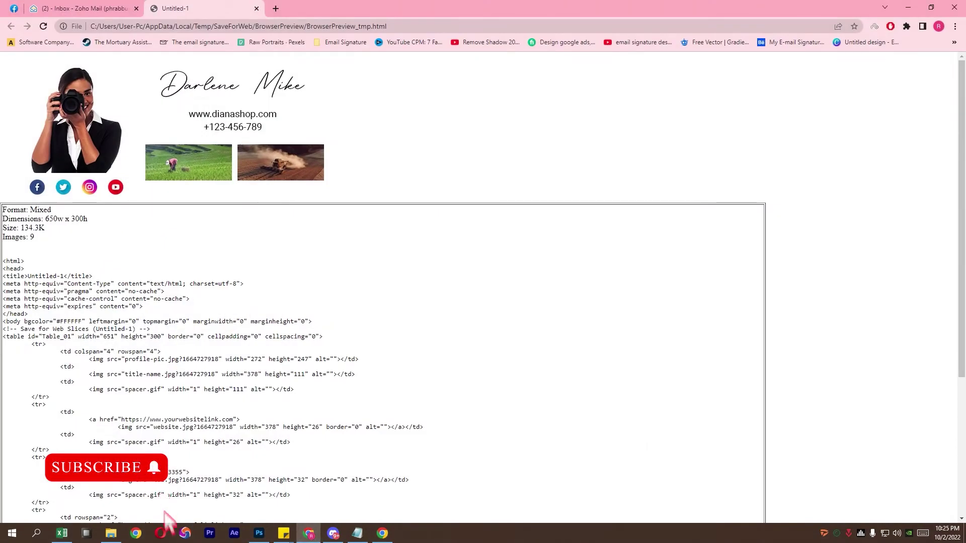
pyautogui.moveTo(3, 261); pyautogui.dragTo(218, 502)
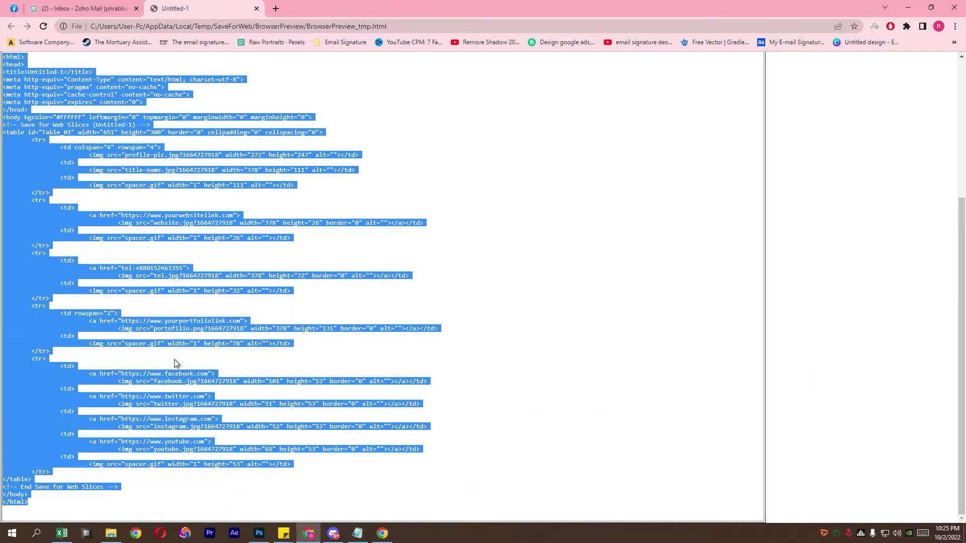
pyautogui.rightClick(164, 274)
pyautogui.click(186, 282)
# - Switch to File Explorer and create a new text file in New folder (15), named signature.html, accepting the extension change
pyautogui.hotkey('alt', 'Tab')
pyautogui.rightClick(295, 283)
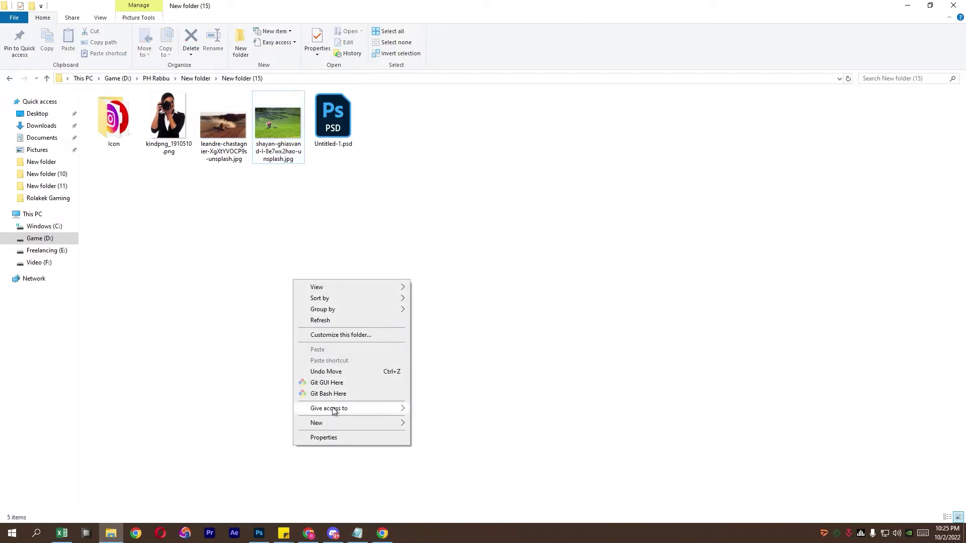
pyautogui.moveTo(338, 422)
pyautogui.click(442, 494)
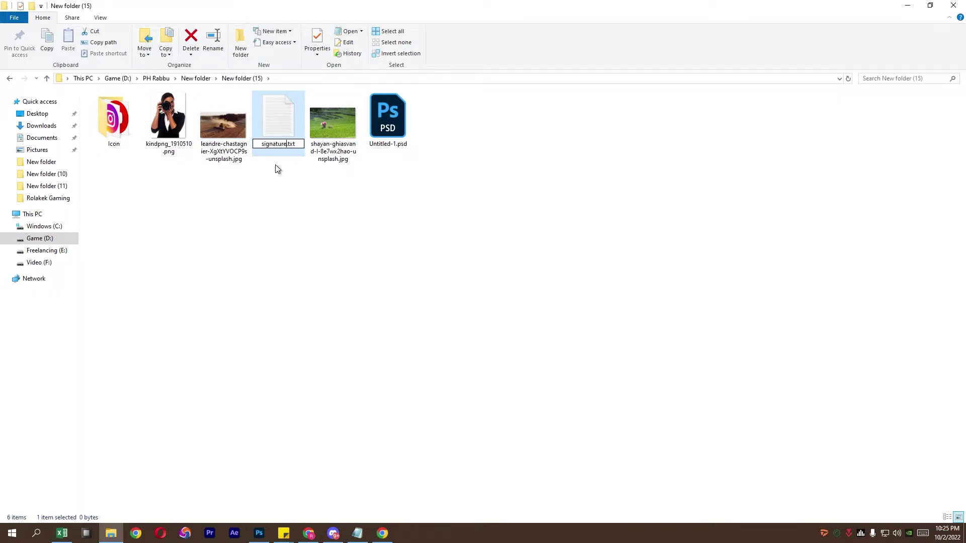
pyautogui.write('signature.html')
pyautogui.press('Return')
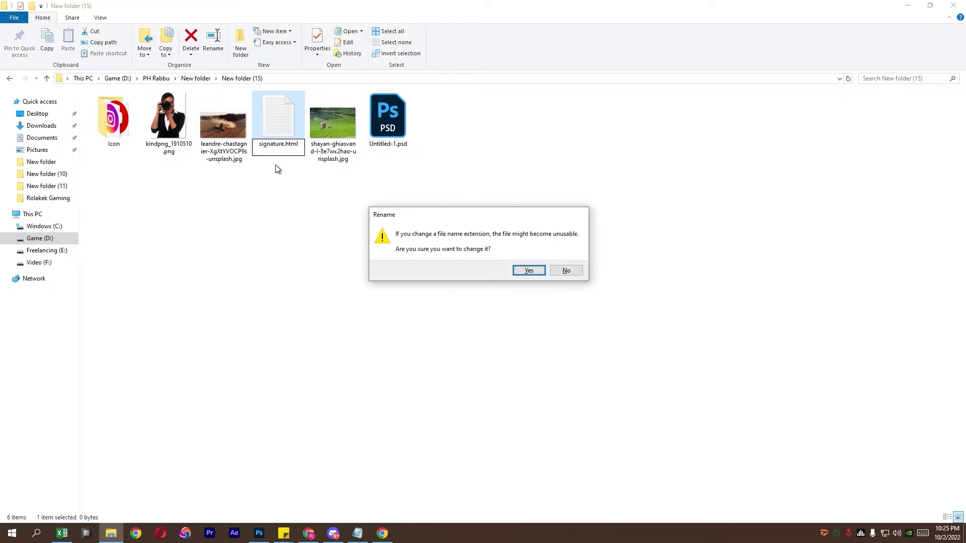
pyautogui.press('Return')
# - Open signature.html in Notepad, paste the copied HTML code into it, then save and close the file
pyautogui.rightClick(337, 123)
pyautogui.moveTo(403, 207)
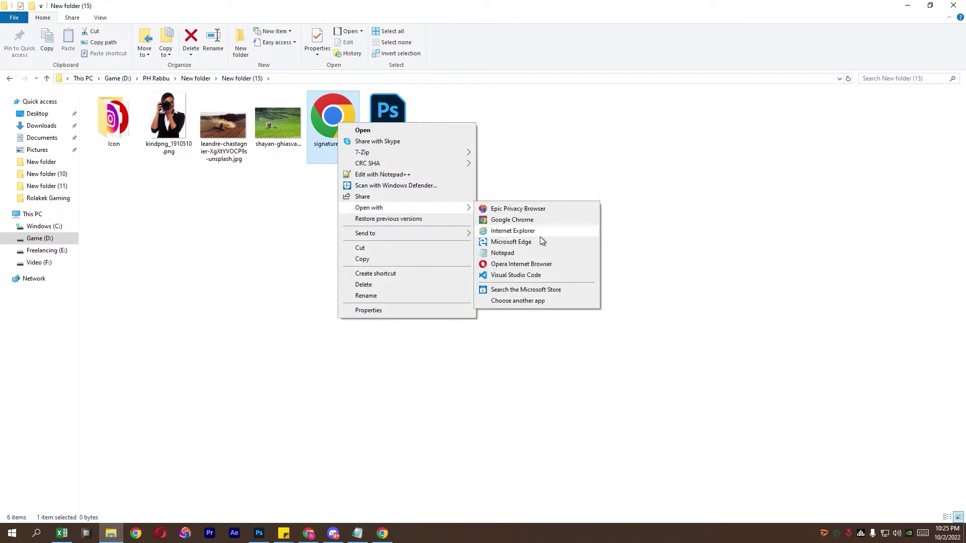
pyautogui.click(503, 253)
pyautogui.click(348, 187)
pyautogui.rightClick(358, 180)
pyautogui.click(385, 209)
pyautogui.click(953, 6)
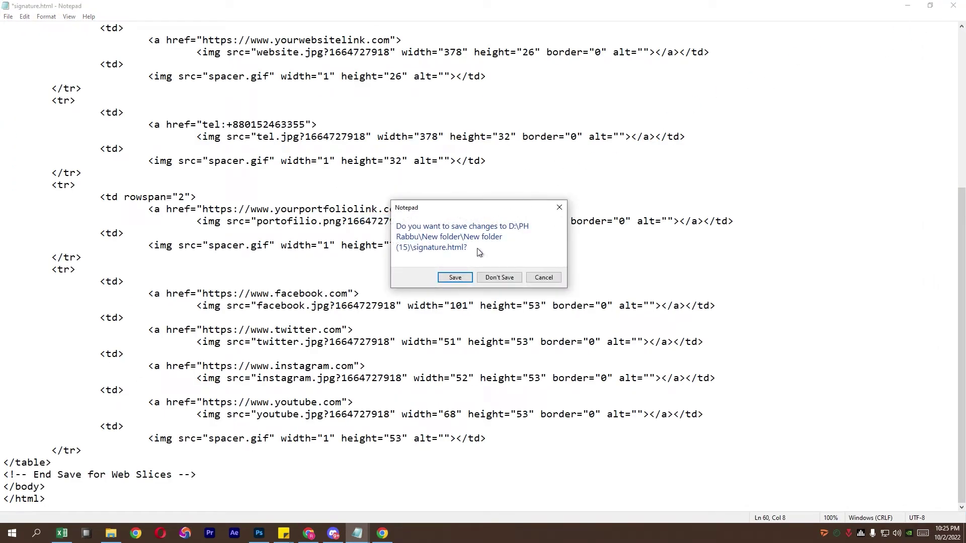
pyautogui.click(453, 280)
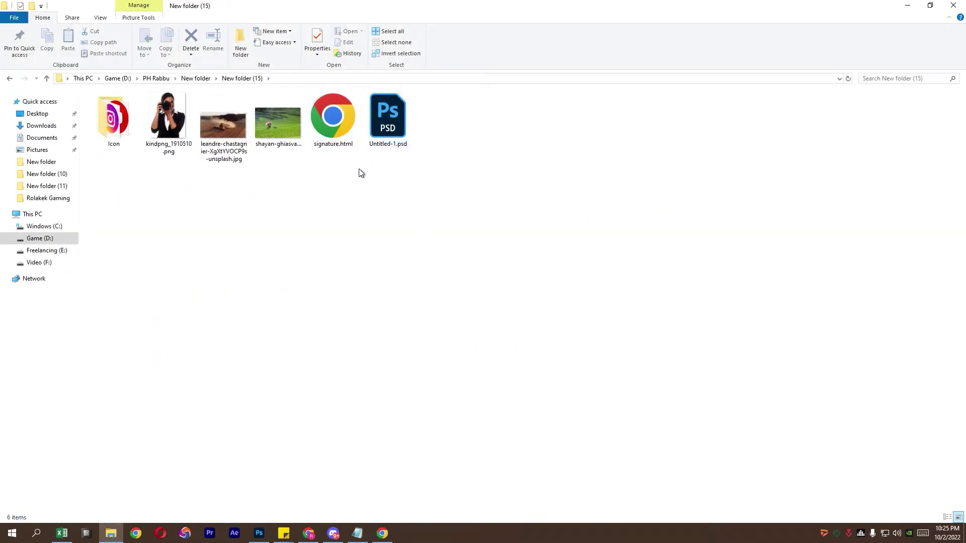
# - Return to Photoshop and save the optimized banner to New folder (15) as Images Only with All Slices, using the name Untitled-1.png
pyautogui.click(261, 534)
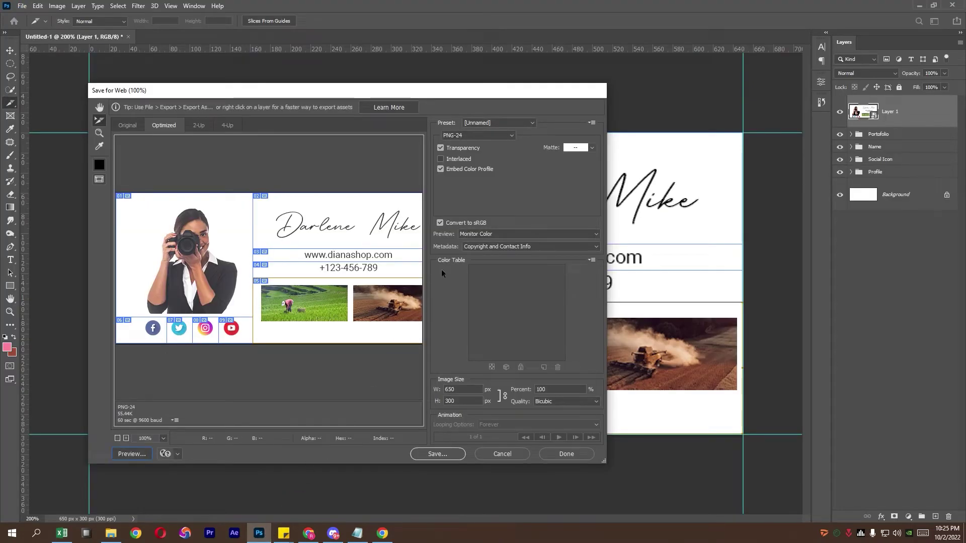
pyautogui.click(438, 454)
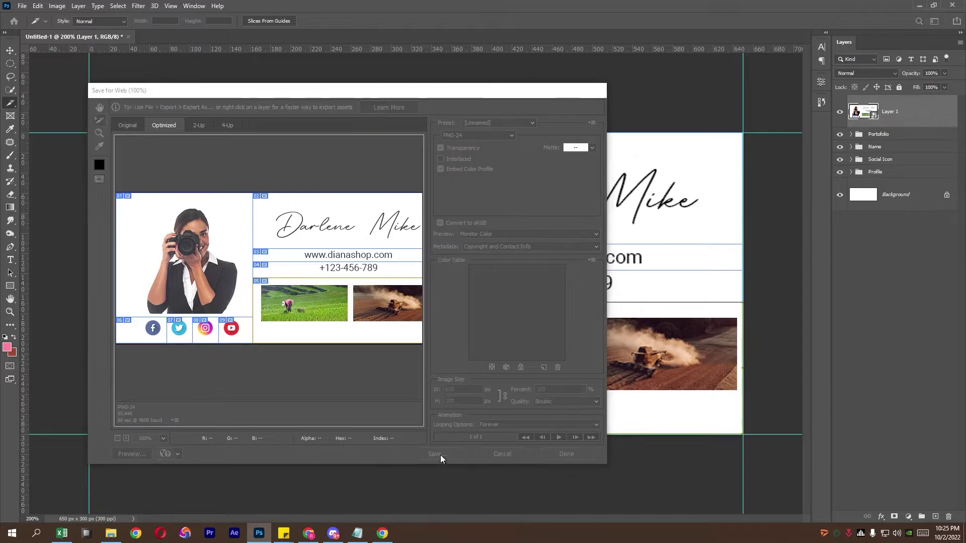
pyautogui.rightClick(259, 243)
pyautogui.click(226, 239)
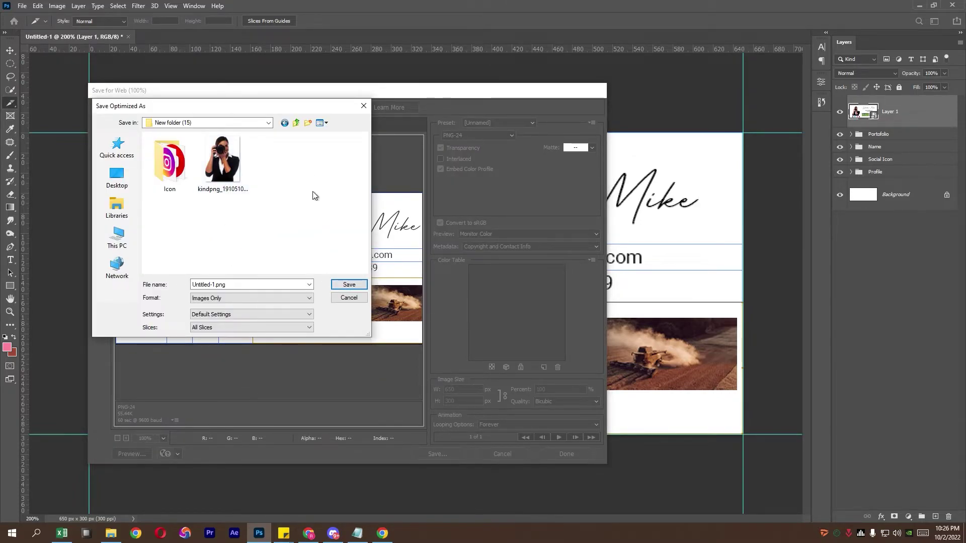
pyautogui.click(343, 283)
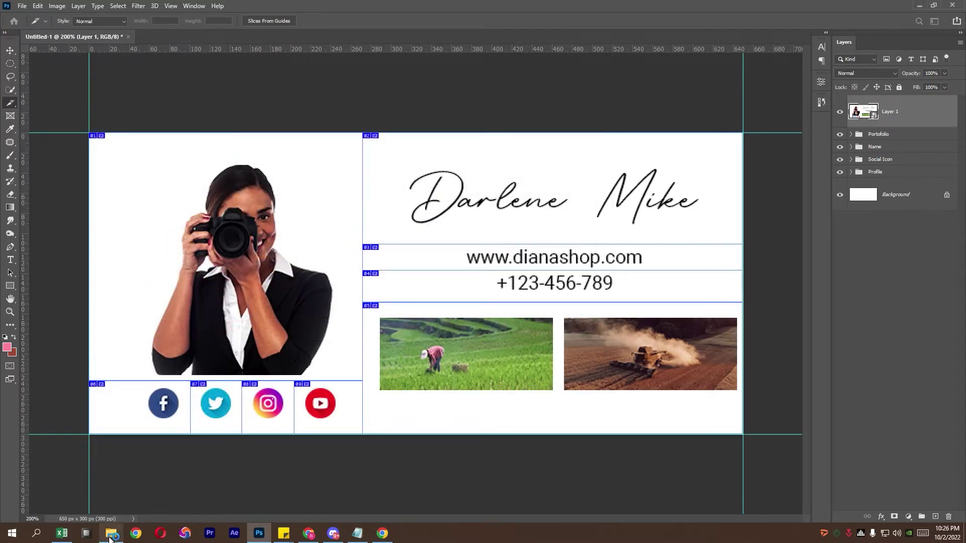
# - Switch to File Explorer, open the images folder in New folder (15), and select all the exported slice images
pyautogui.click(111, 535)
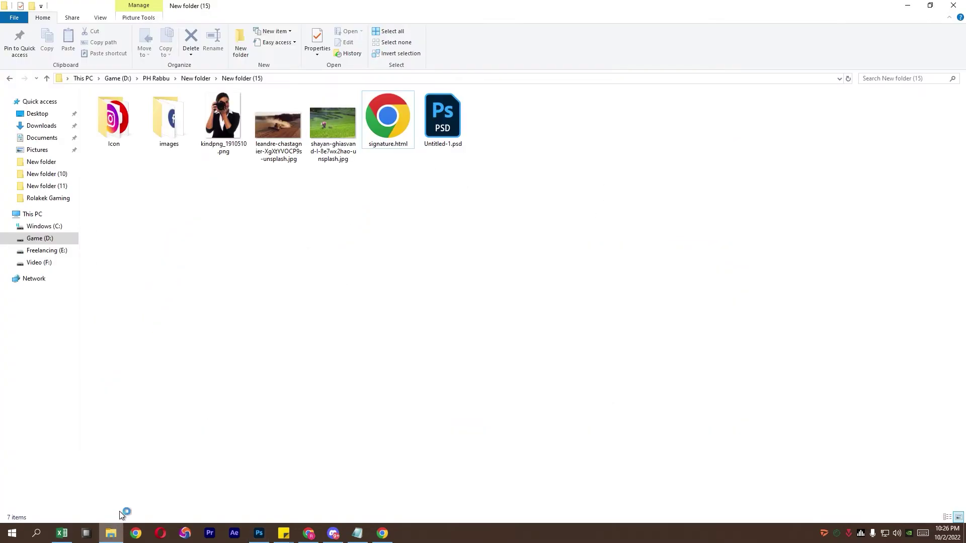
pyautogui.click(168, 123)
pyautogui.doubleClick(168, 123)
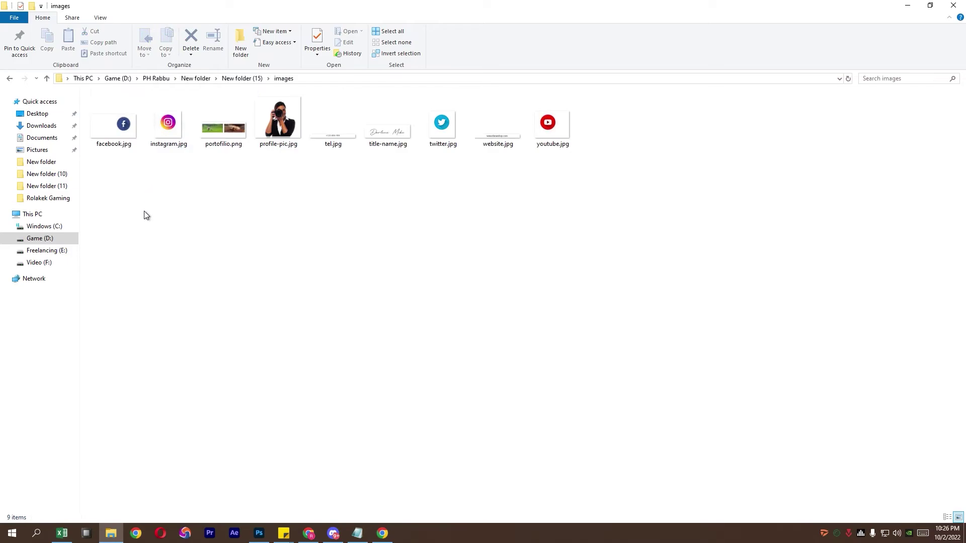
pyautogui.moveTo(170, 190); pyautogui.dragTo(645, 99)
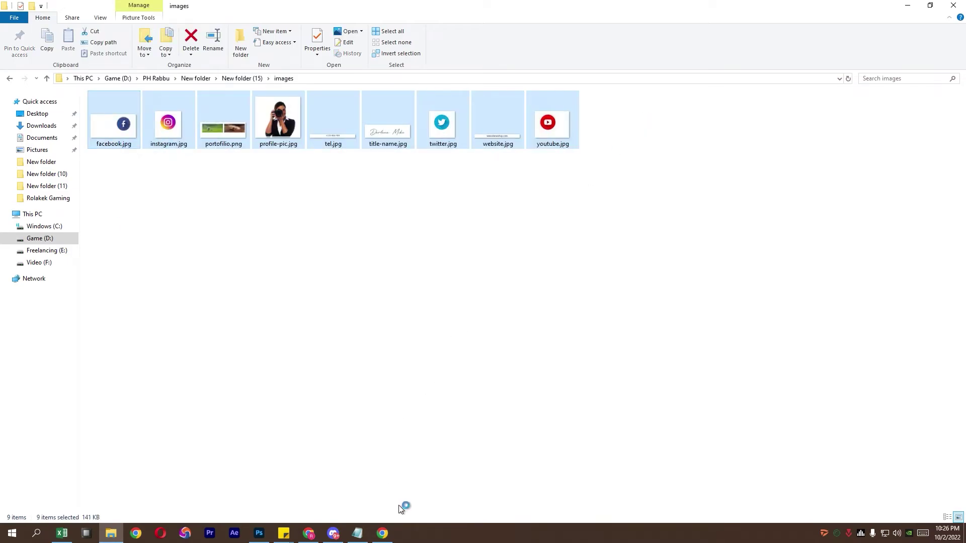
# - Switch to Chrome, search for postimages, and open the Postimages free image hosting site
pyautogui.click(383, 532)
pyautogui.write('pos')
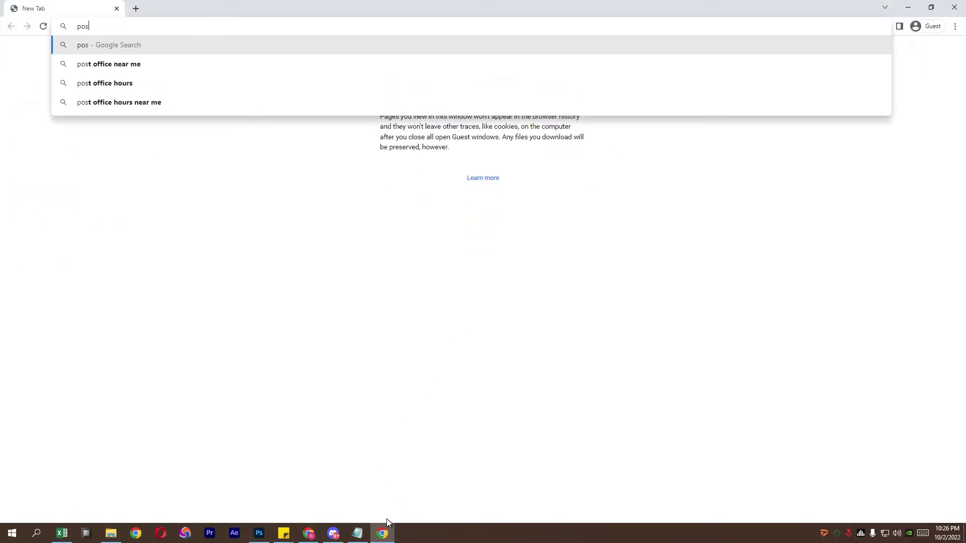
pyautogui.write('timages')
pyautogui.press('Return')
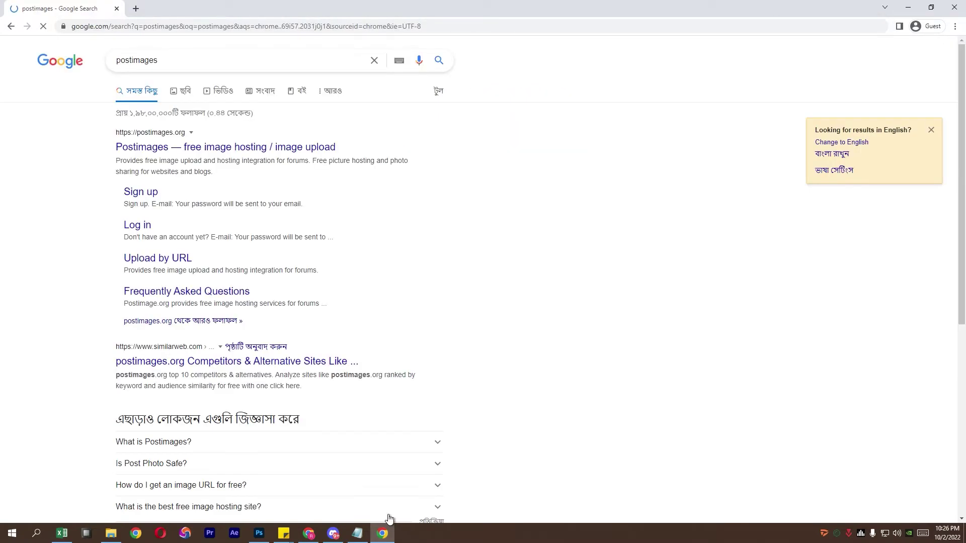
pyautogui.click(201, 151)
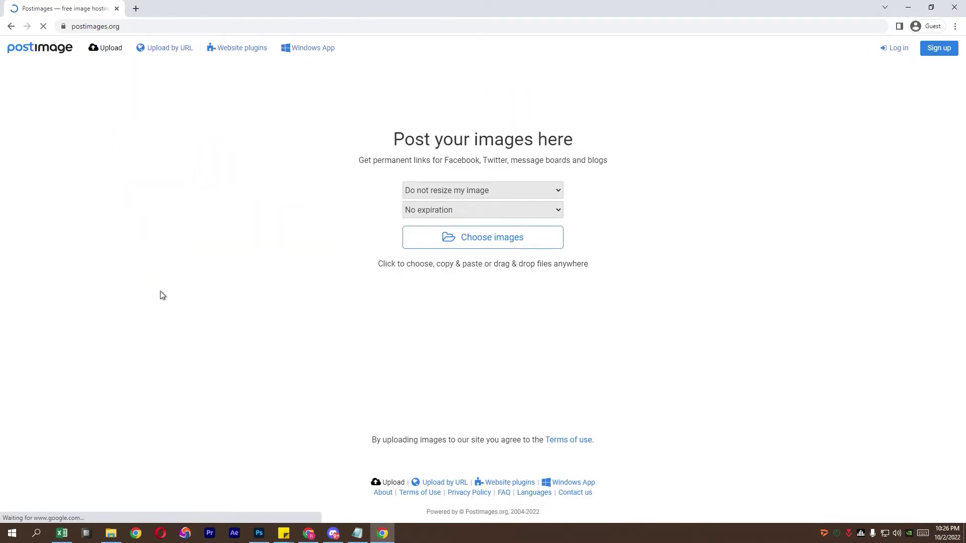
# - Upload the selected slice images from File Explorer to Postimages and set the codes for all images to Direct link
pyautogui.click(110, 533)
pyautogui.moveTo(128, 129); pyautogui.dragTo(451, 223)
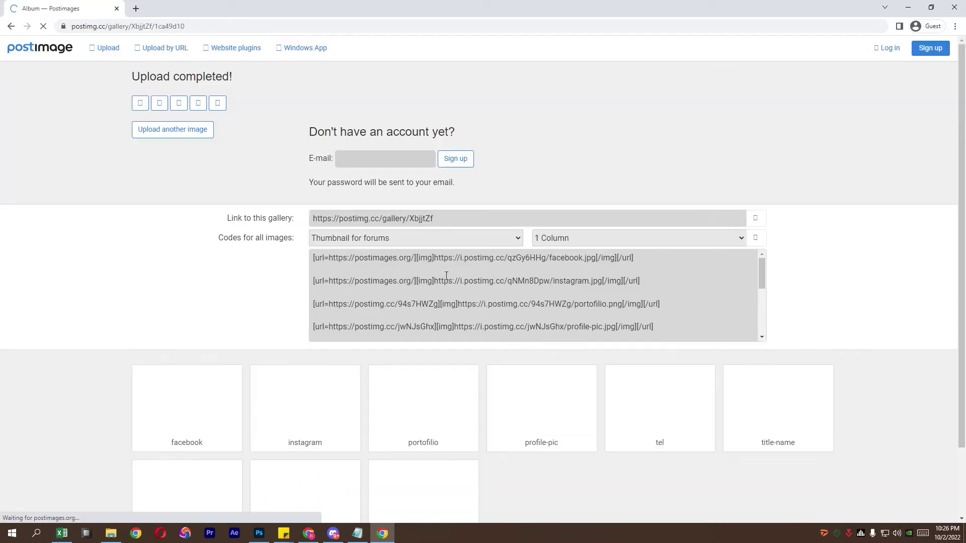
pyautogui.click(352, 238)
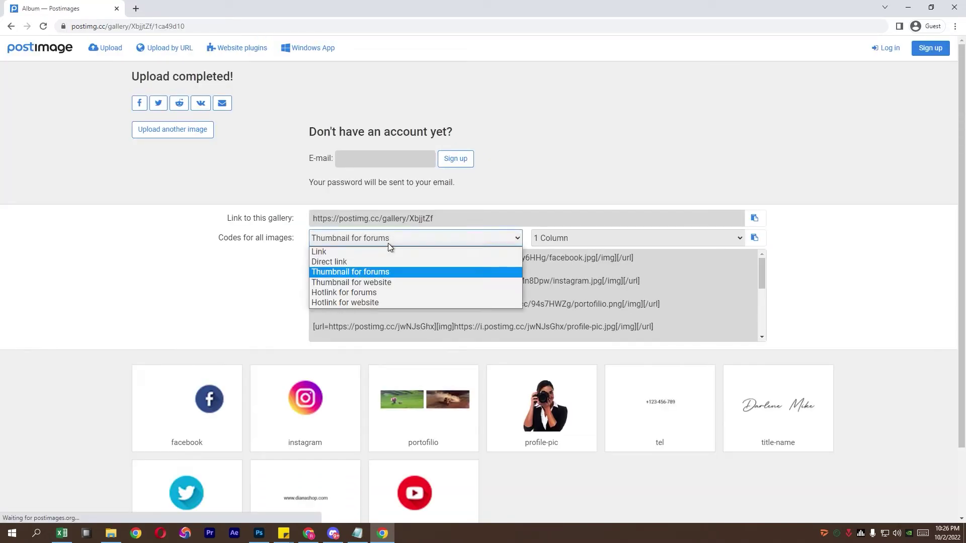
pyautogui.click(351, 262)
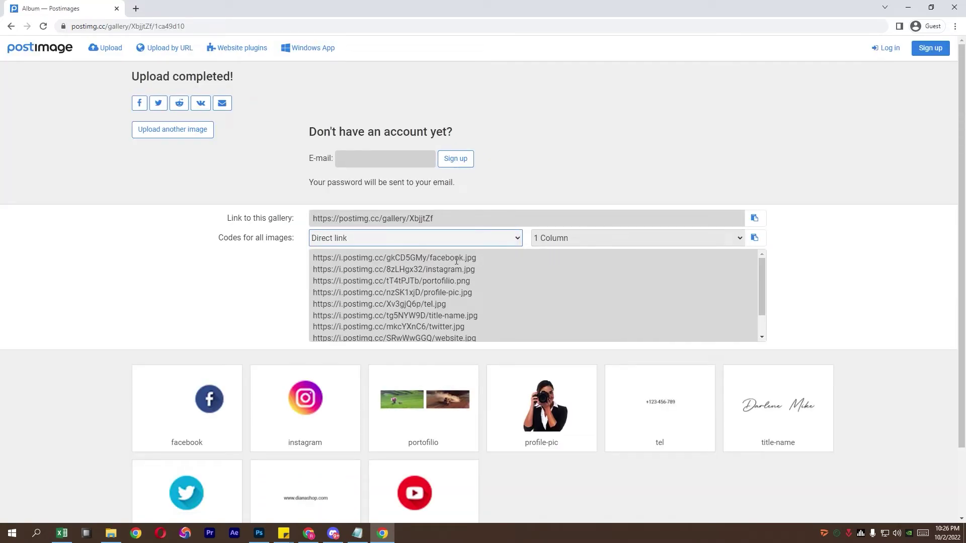
# - Switch to File Explorer, go back to New folder (15), and open signature.html with Notepad
pyautogui.click(111, 533)
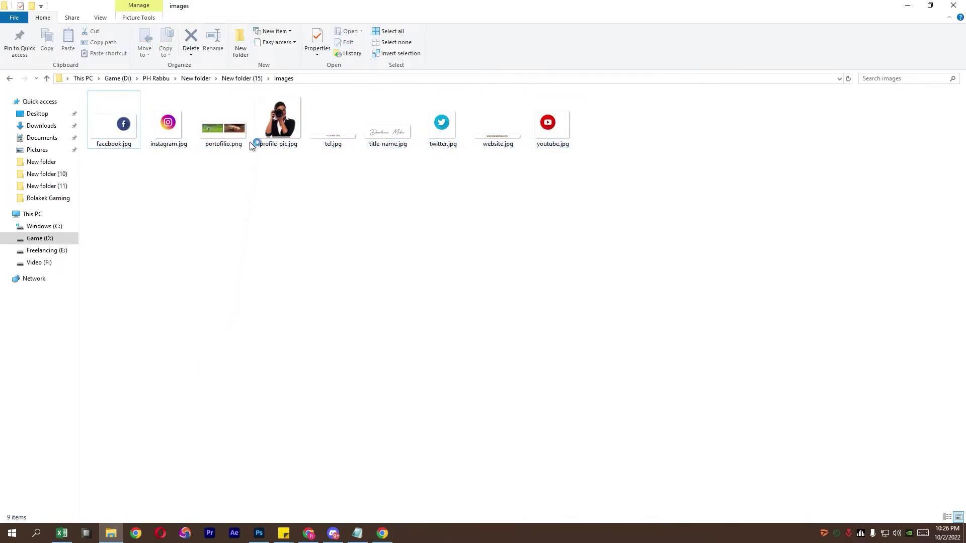
pyautogui.click(242, 78)
pyautogui.click(387, 121)
pyautogui.rightClick(386, 126)
pyautogui.moveTo(432, 210)
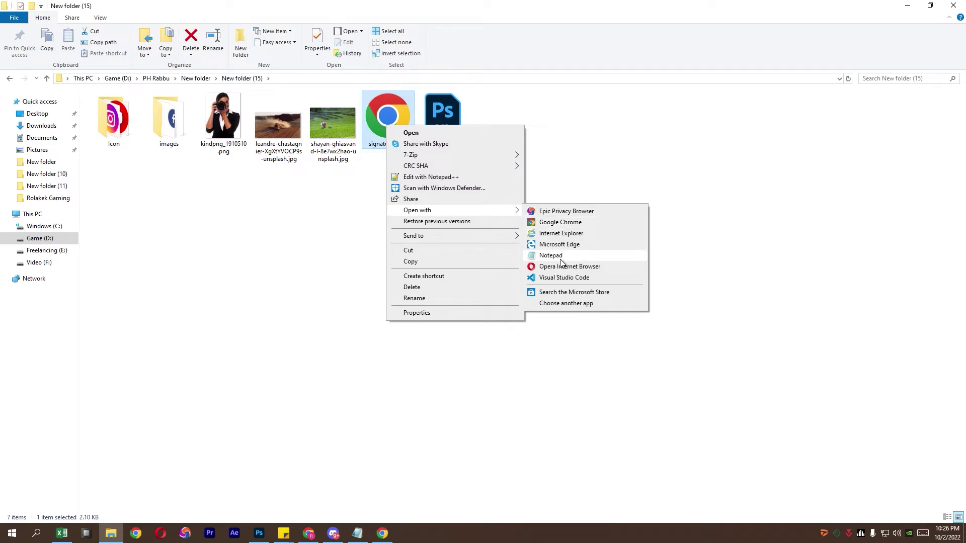
pyautogui.click(560, 261)
pyautogui.click(352, 187)
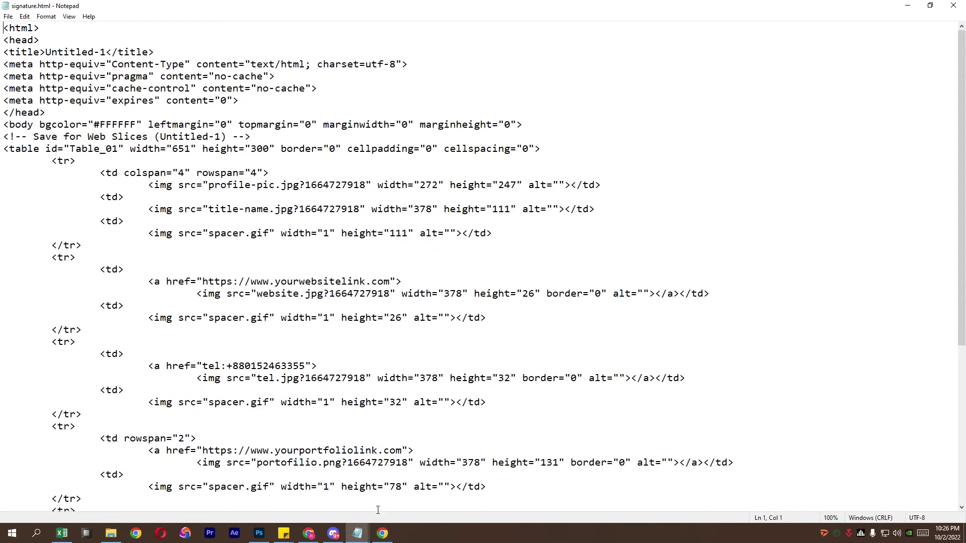
# - Switch to the Postimages page in Chrome and copy the direct link of facebook.jpg
pyautogui.click(382, 533)
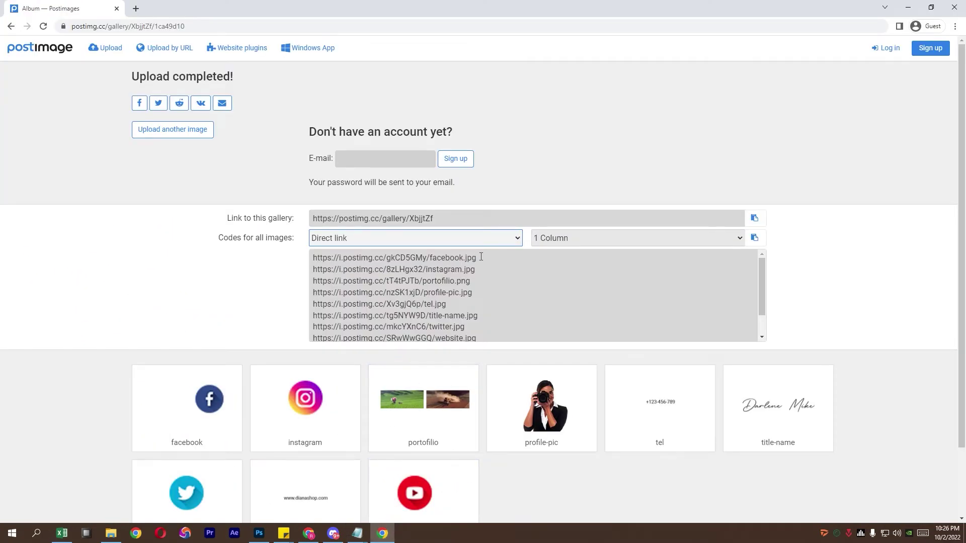
pyautogui.moveTo(437, 258); pyautogui.dragTo(313, 258)
pyautogui.hotkey('ctrl', 'c')
pyautogui.rightClick(314, 260)
pyautogui.click(332, 267)
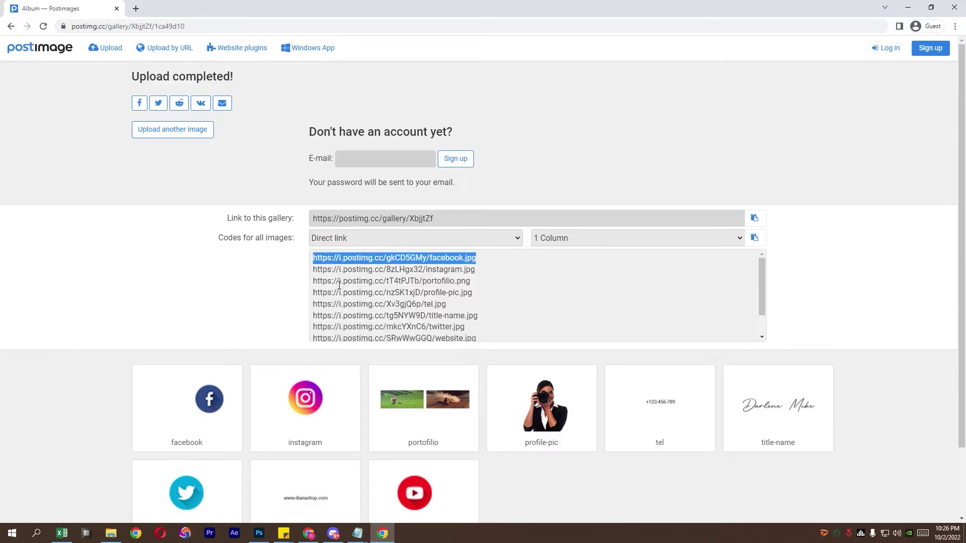
pyautogui.moveTo(357, 533)
pyautogui.click(359, 453)
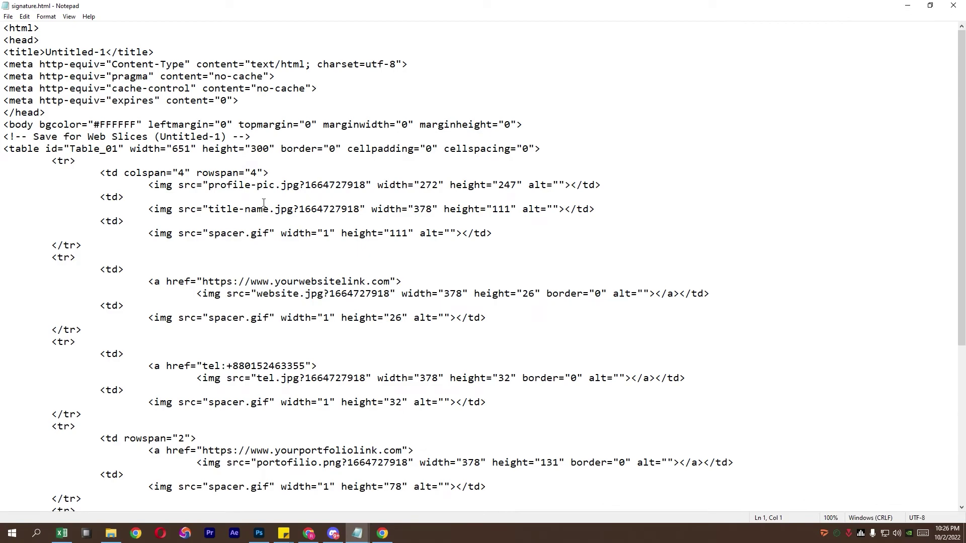
pyautogui.scroll(-1, 248, 321)
pyautogui.scroll(-2, 240, 399)
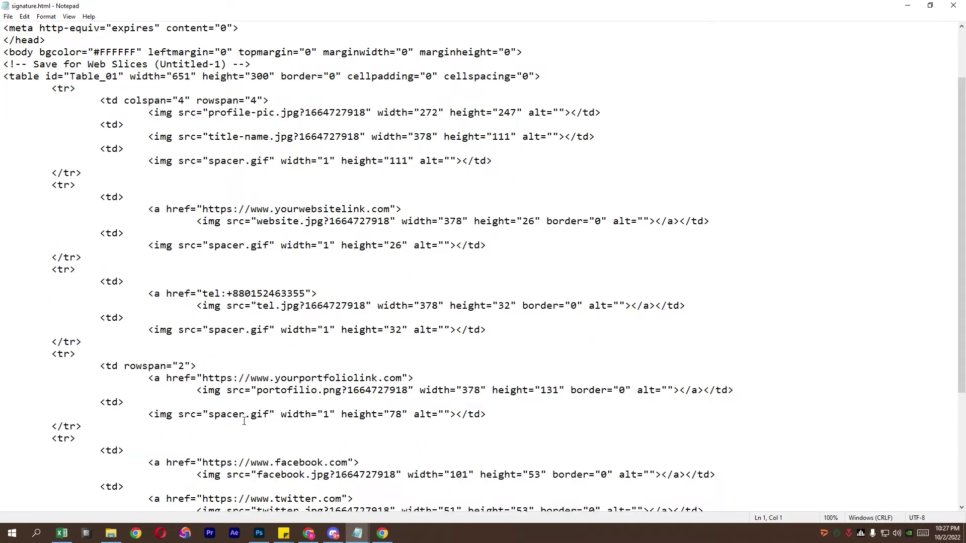
pyautogui.moveTo(262, 426); pyautogui.dragTo(341, 426)
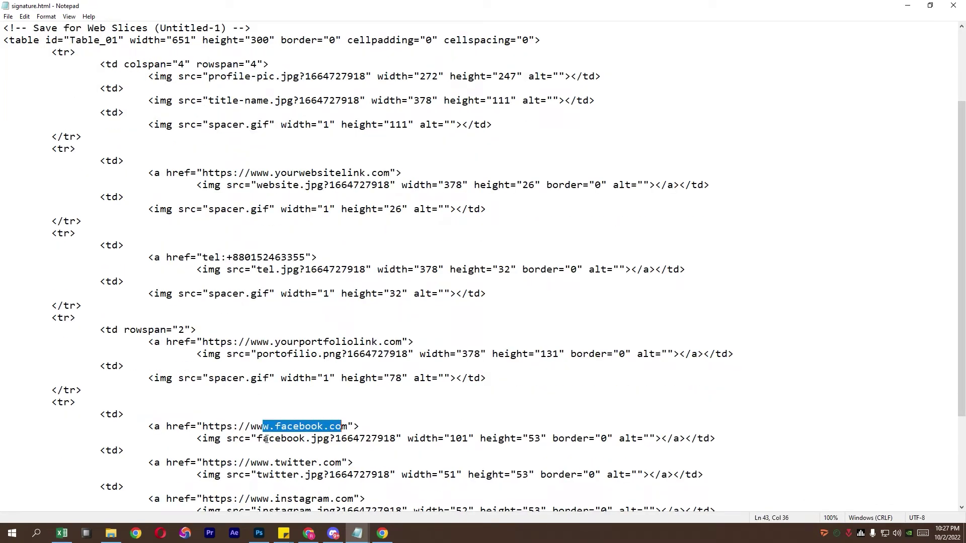
pyautogui.moveTo(259, 437); pyautogui.dragTo(402, 438)
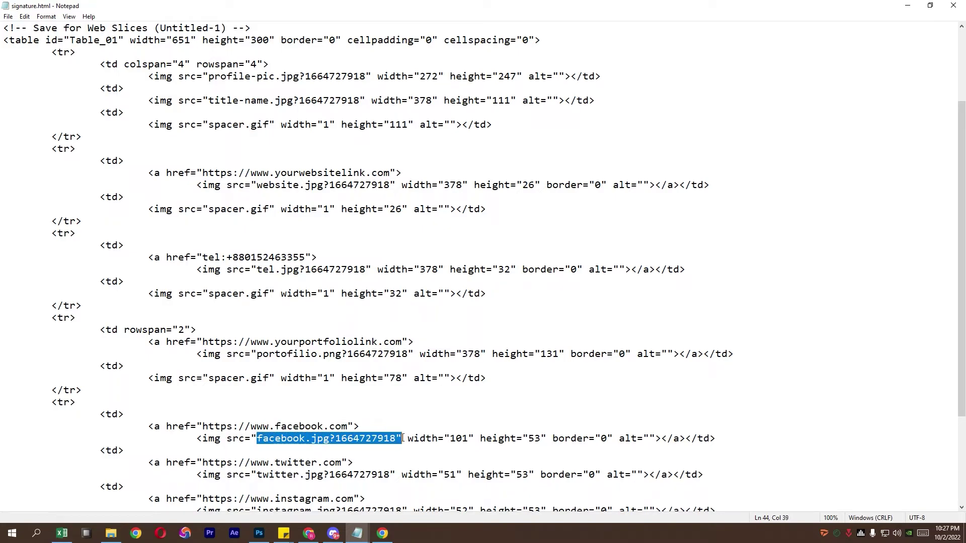
pyautogui.rightClick(396, 438)
pyautogui.click(431, 327)
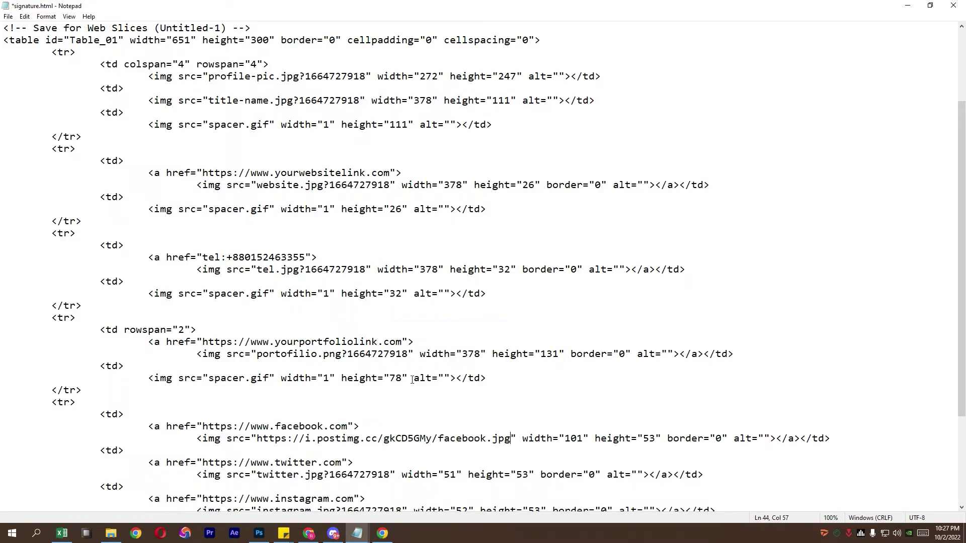
# - Return to the Postimages page in Chrome and copy the direct link of instagram.jpg
pyautogui.click(381, 532)
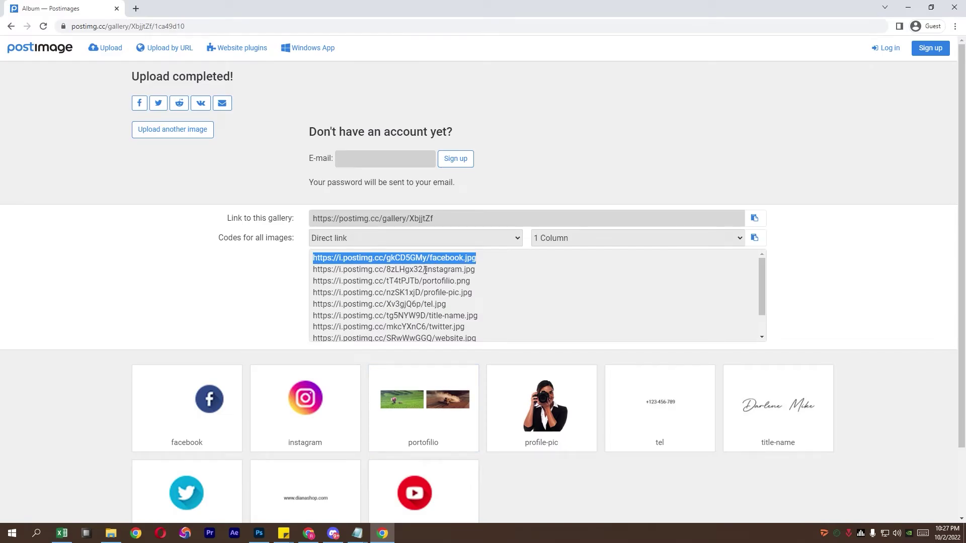
pyautogui.moveTo(427, 271); pyautogui.dragTo(311, 273)
pyautogui.rightClick(325, 272)
pyautogui.click(340, 281)
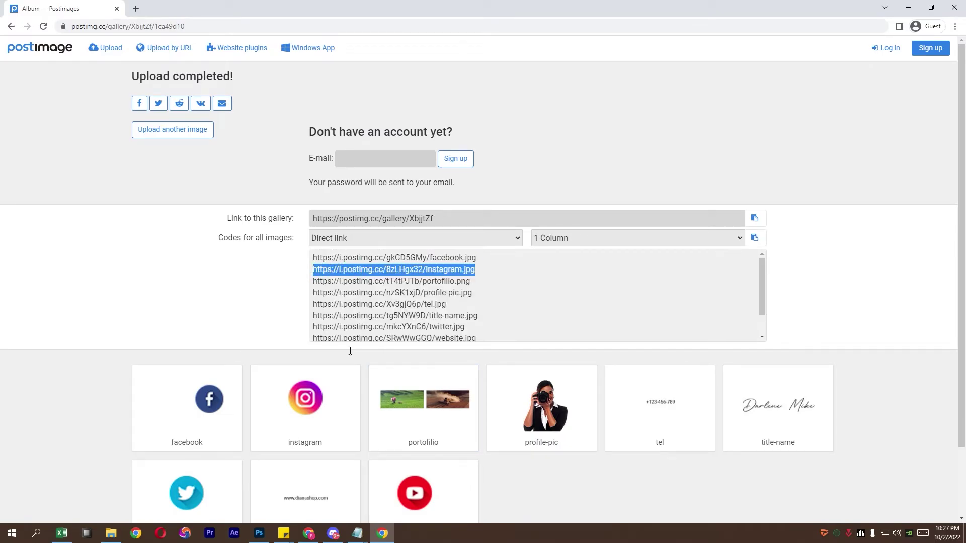
pyautogui.click(357, 532)
pyautogui.click(406, 508)
pyautogui.scroll(-1, 295, 440)
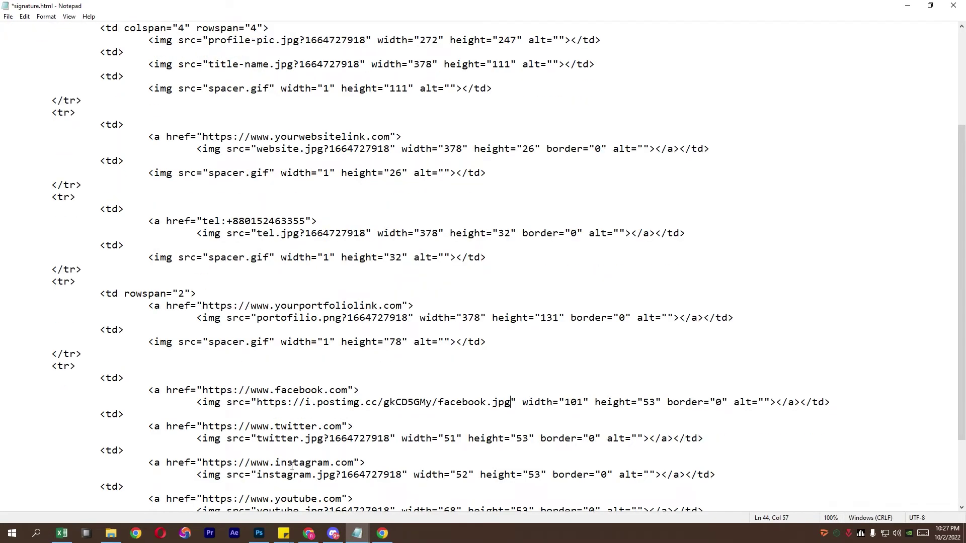
pyautogui.moveTo(260, 475); pyautogui.dragTo(328, 474)
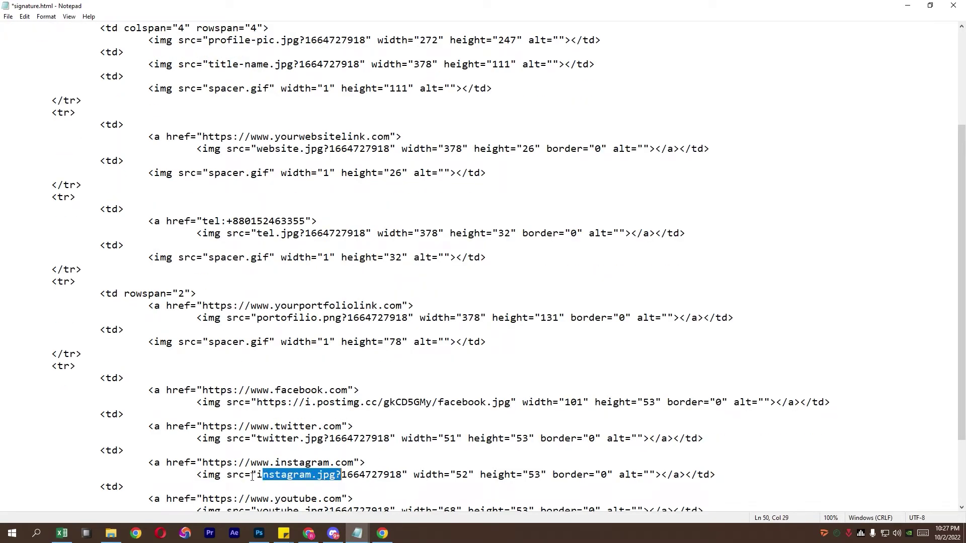
pyautogui.moveTo(258, 474); pyautogui.dragTo(397, 474)
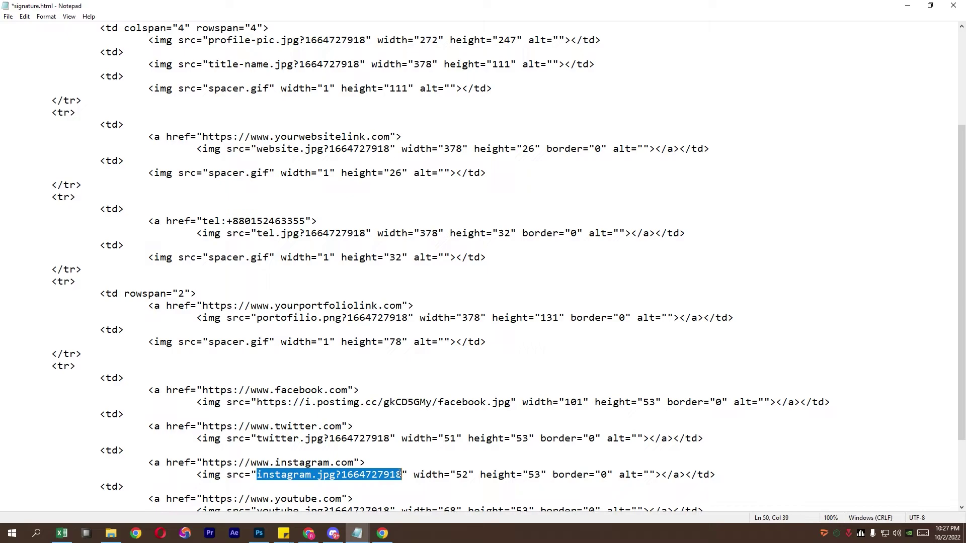
pyautogui.rightClick(400, 474)
pyautogui.click(427, 363)
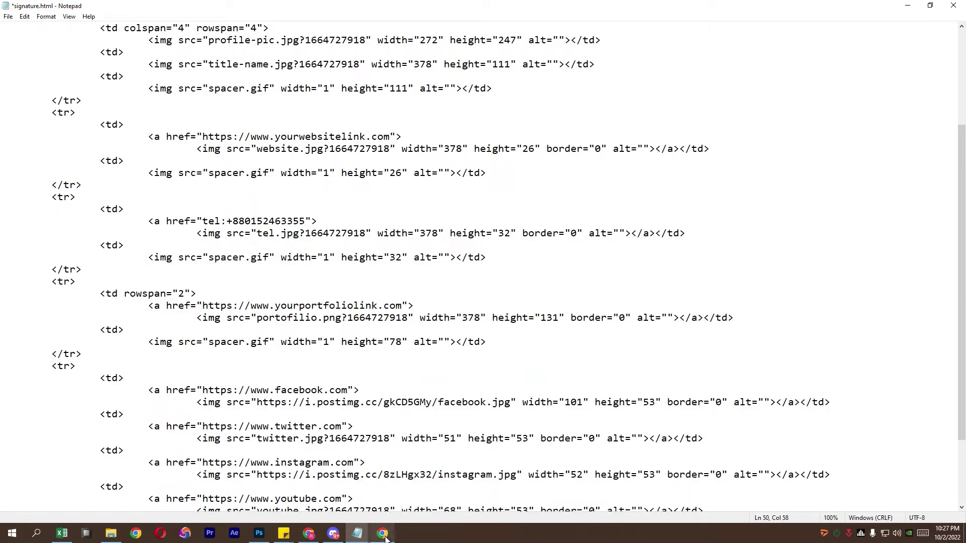
# - Return to the Postimages page in Chrome and copy the direct link of portofilio.png
pyautogui.click(384, 536)
pyautogui.moveTo(470, 281); pyautogui.dragTo(304, 288)
pyautogui.rightClick(305, 287)
pyautogui.click(332, 293)
pyautogui.click(357, 533)
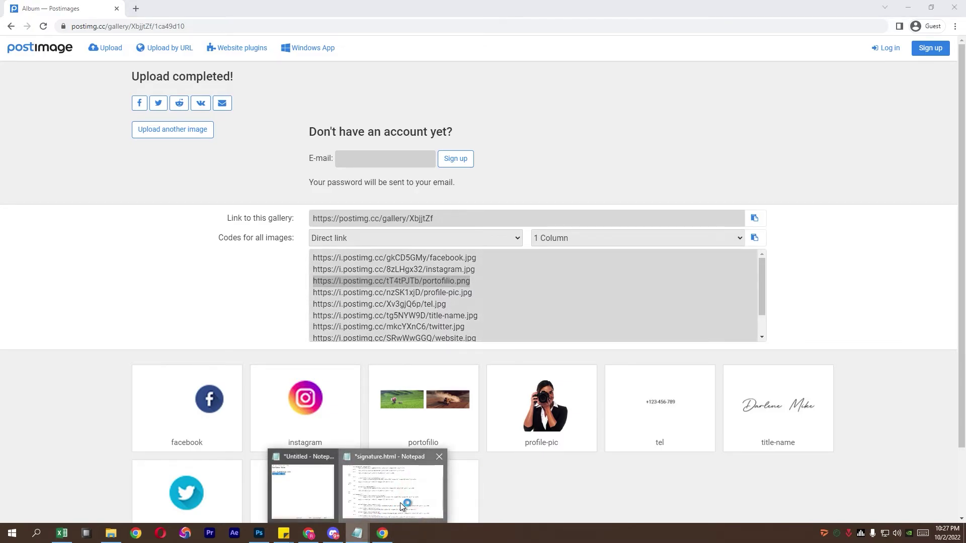
pyautogui.click(400, 503)
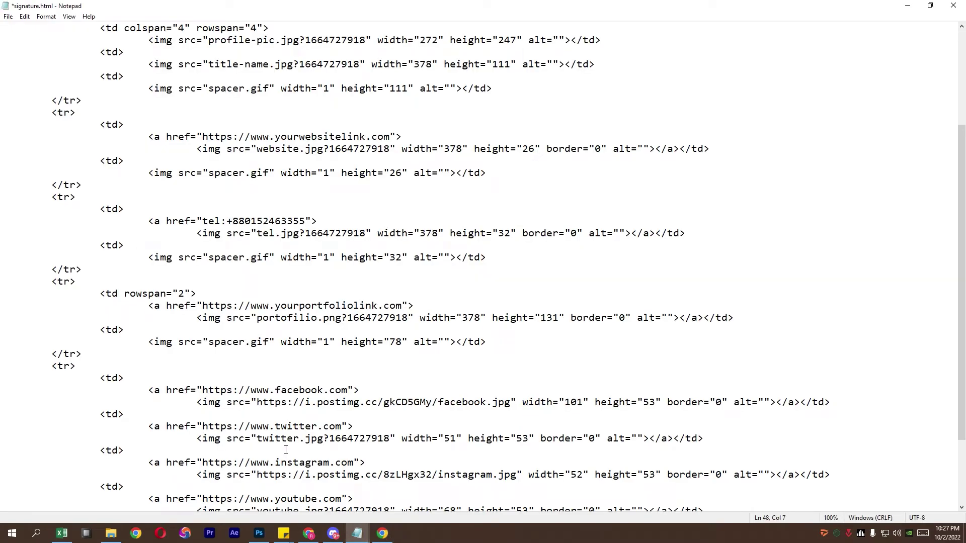
pyautogui.scroll(-2, 286, 450)
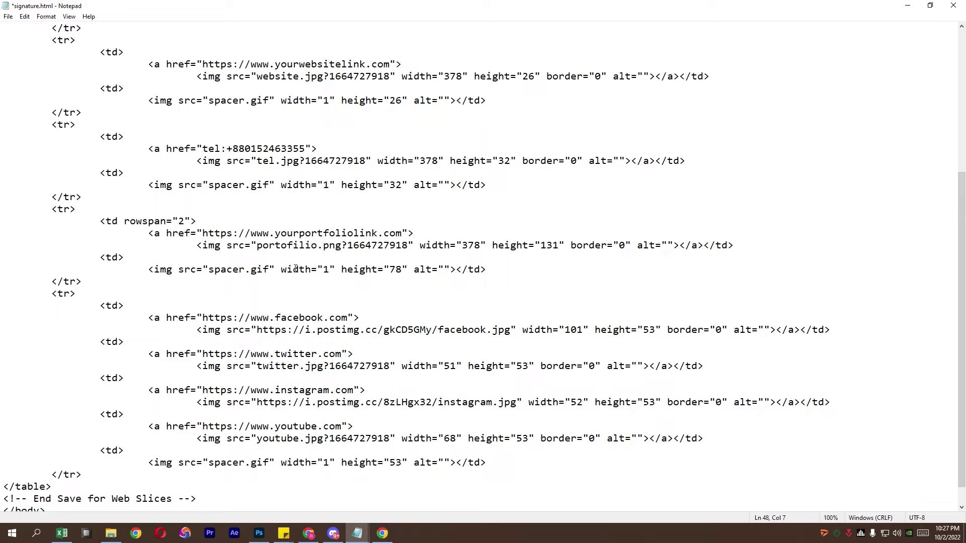
pyautogui.moveTo(262, 245); pyautogui.dragTo(337, 235)
pyautogui.moveTo(258, 247); pyautogui.dragTo(412, 247)
pyautogui.rightClick(410, 248)
pyautogui.click(436, 291)
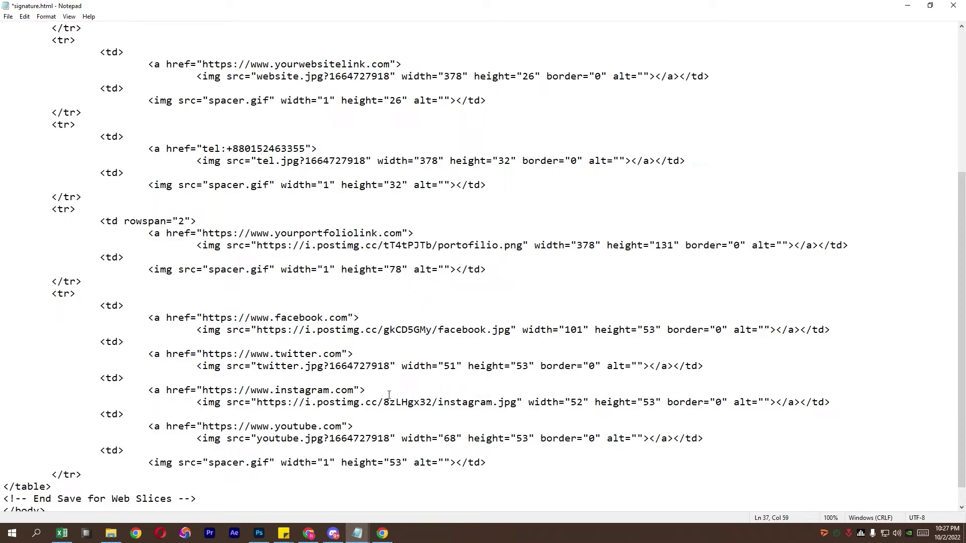
# - Return to the Postimages page in Chrome and copy the direct link of profile-pic.jpg
pyautogui.click(382, 533)
pyautogui.moveTo(424, 293); pyautogui.dragTo(319, 294)
pyautogui.rightClick(313, 294)
pyautogui.click(332, 301)
pyautogui.click(357, 533)
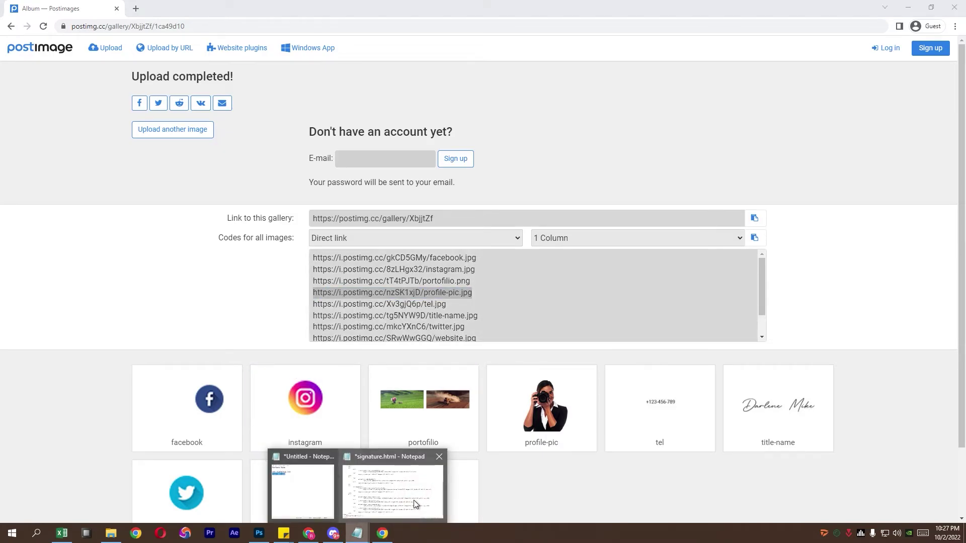
pyautogui.click(413, 501)
pyautogui.scroll(4, 375, 318)
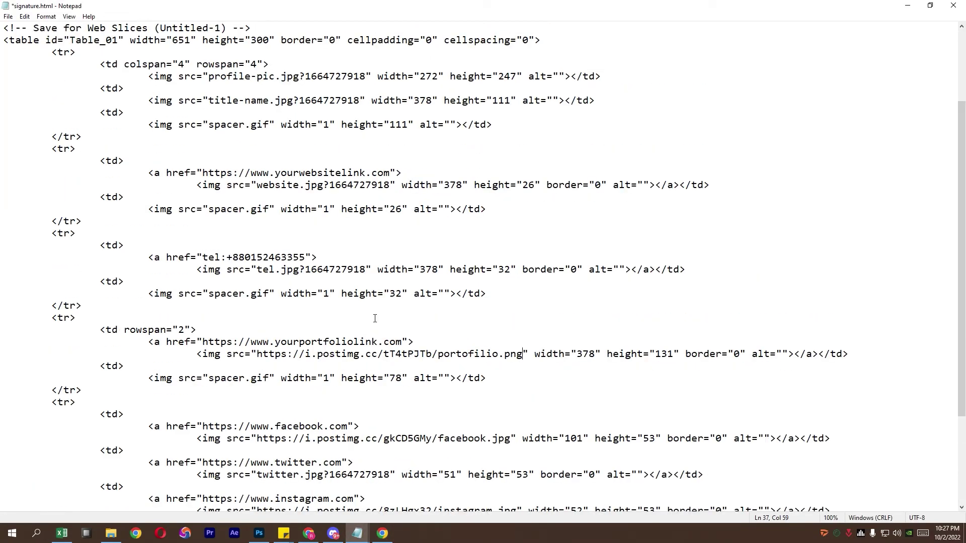
pyautogui.moveTo(209, 113); pyautogui.dragTo(364, 113)
pyautogui.rightClick(364, 112)
pyautogui.click(385, 157)
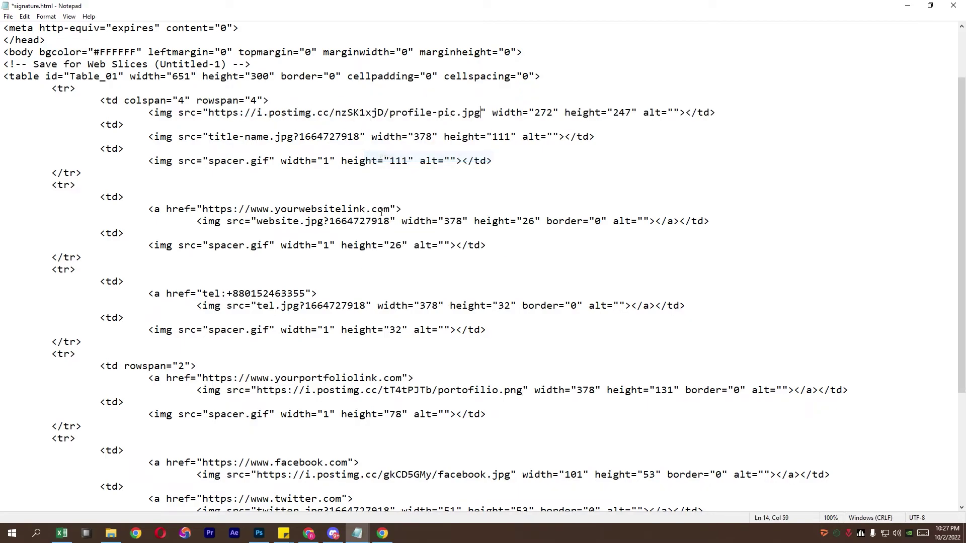
# - Return to the Postimages page in Chrome and copy the direct link of tel.jpg
pyautogui.click(382, 533)
pyautogui.moveTo(427, 305); pyautogui.dragTo(327, 307)
pyautogui.rightClick(315, 308)
pyautogui.click(328, 315)
pyautogui.moveTo(357, 533)
pyautogui.click(412, 495)
pyautogui.moveTo(258, 305); pyautogui.dragTo(364, 306)
pyautogui.rightClick(364, 306)
pyautogui.click(382, 348)
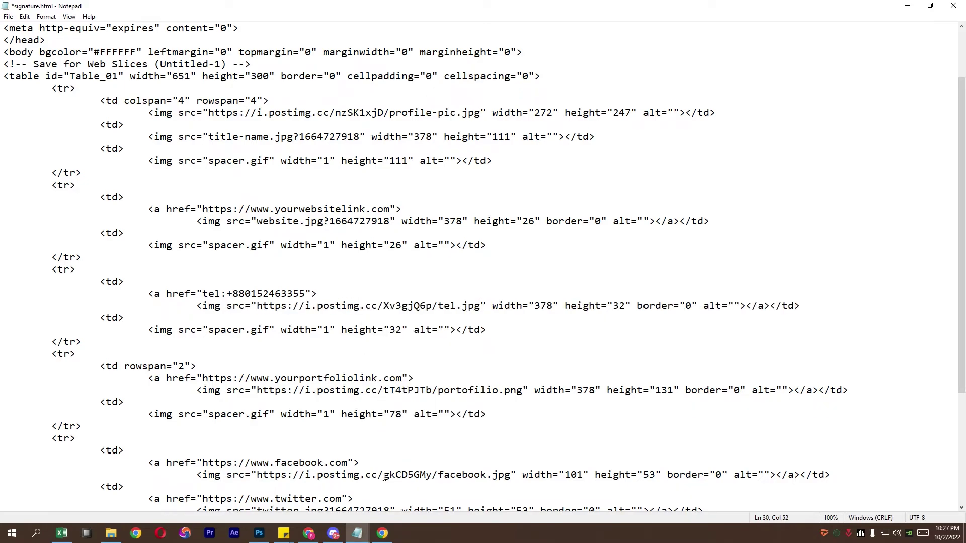
# - Return to the Postimages page in Chrome and copy the direct link of title-name.jpg
pyautogui.click(382, 533)
pyautogui.moveTo(429, 316); pyautogui.dragTo(316, 316)
pyautogui.rightClick(316, 315)
pyautogui.click(334, 323)
pyautogui.click(357, 533)
pyautogui.moveTo(217, 137); pyautogui.dragTo(355, 136)
pyautogui.rightClick(359, 137)
pyautogui.click(390, 180)
# - Return to the Postimages page in Chrome and copy the direct link of twitter.jpg
pyautogui.click(383, 531)
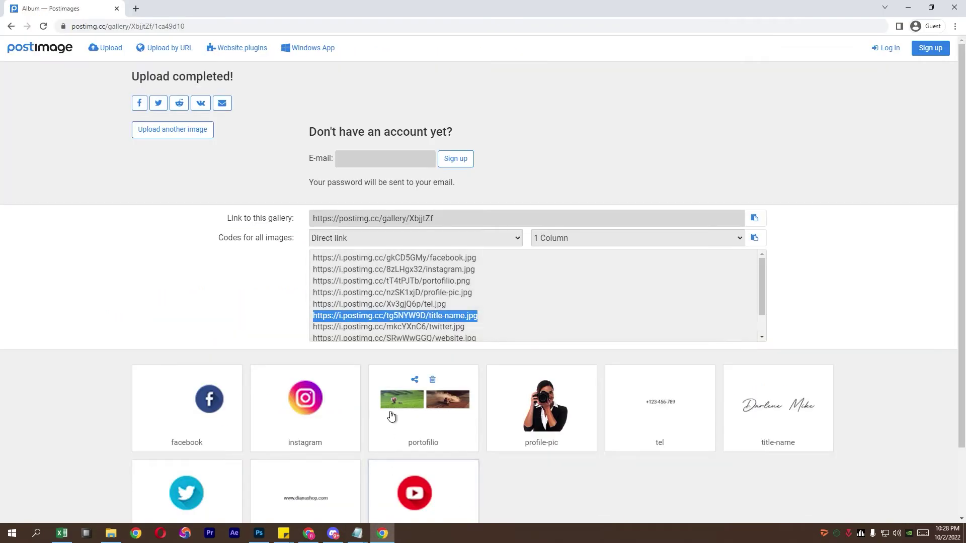
pyautogui.moveTo(425, 328); pyautogui.dragTo(313, 327)
pyautogui.rightClick(313, 327)
pyautogui.click(331, 334)
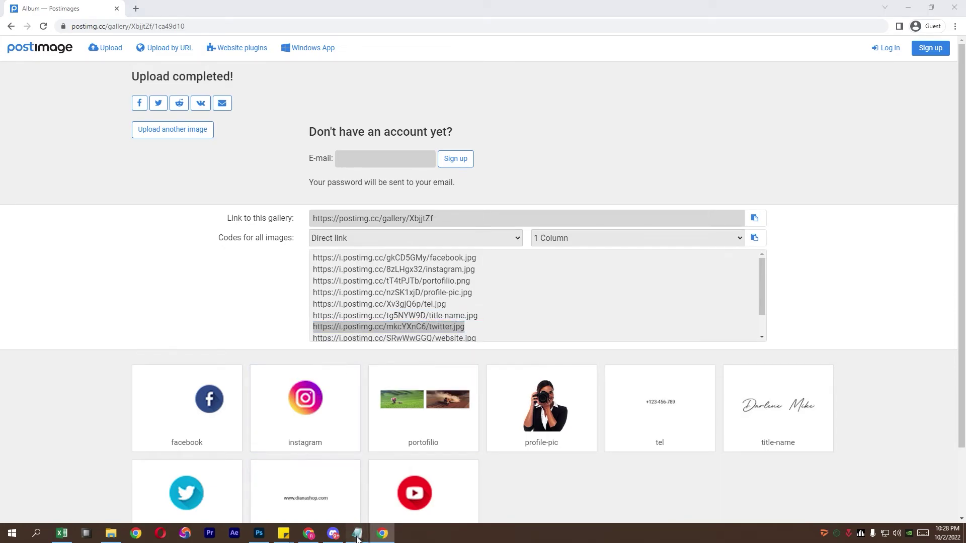
pyautogui.click(357, 537)
pyautogui.scroll(-1, 382, 440)
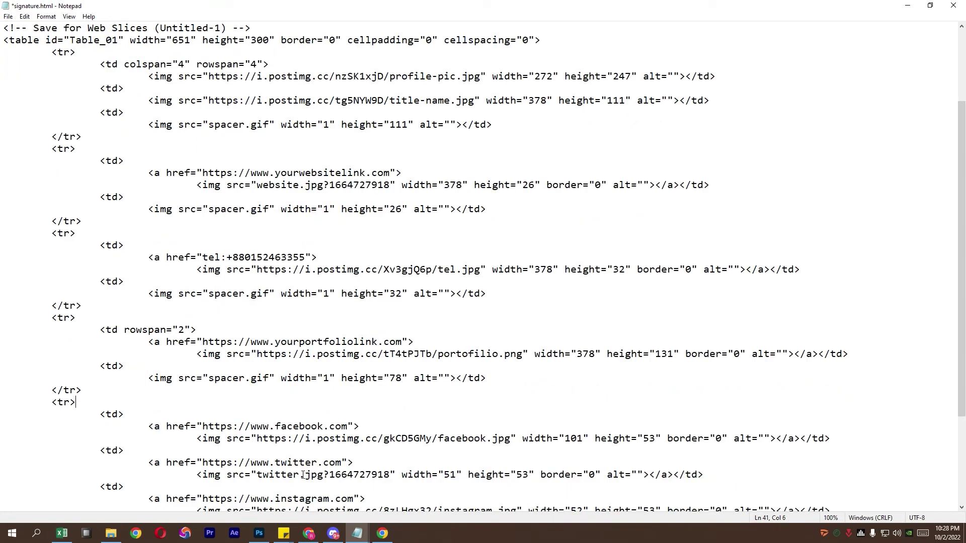
pyautogui.moveTo(259, 474); pyautogui.dragTo(390, 475)
pyautogui.rightClick(390, 474)
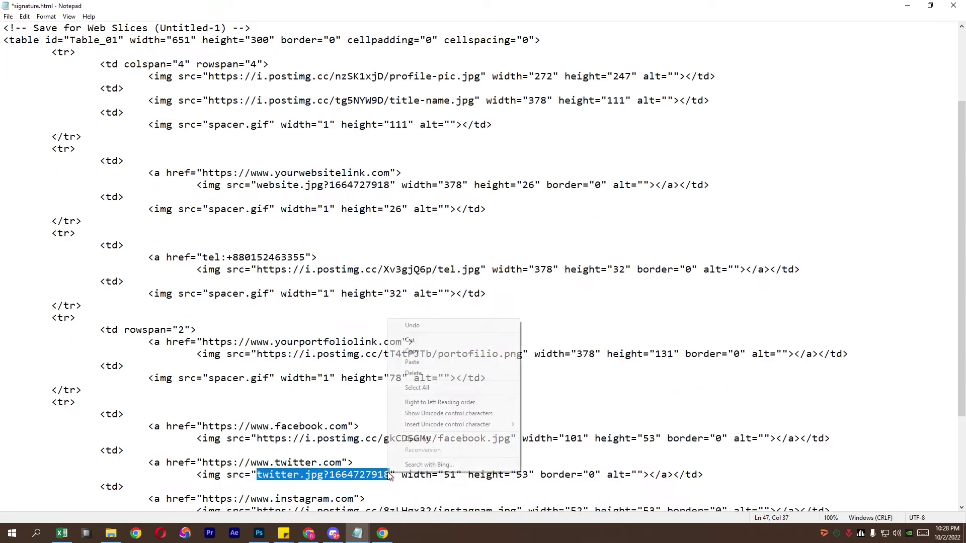
pyautogui.click(412, 362)
# - Return to the Postimages page in Chrome and copy the direct link of website.jpg
pyautogui.hotkey('alt', 'Tab')
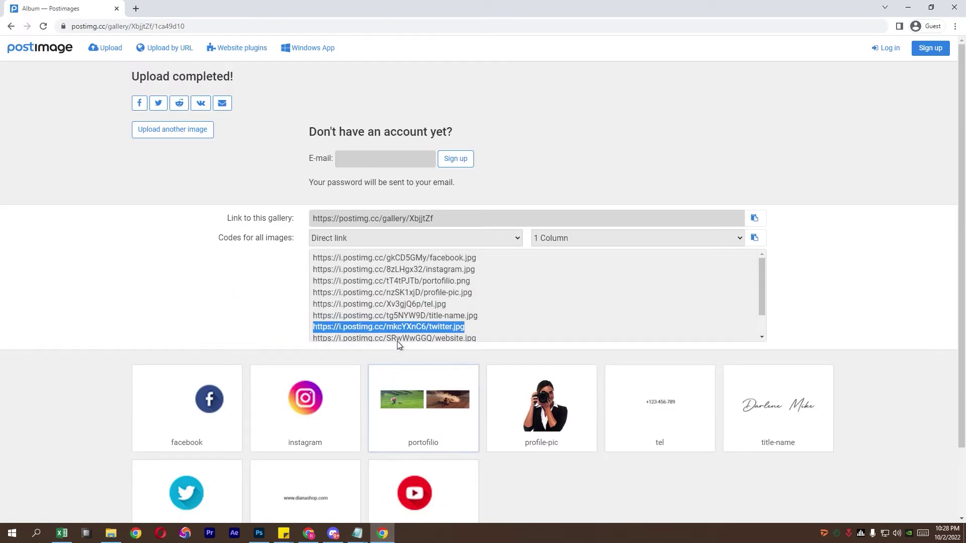
pyautogui.moveTo(479, 310); pyautogui.dragTo(313, 310)
pyautogui.rightClick(313, 310)
pyautogui.click(332, 315)
pyautogui.moveTo(357, 532)
pyautogui.click(382, 498)
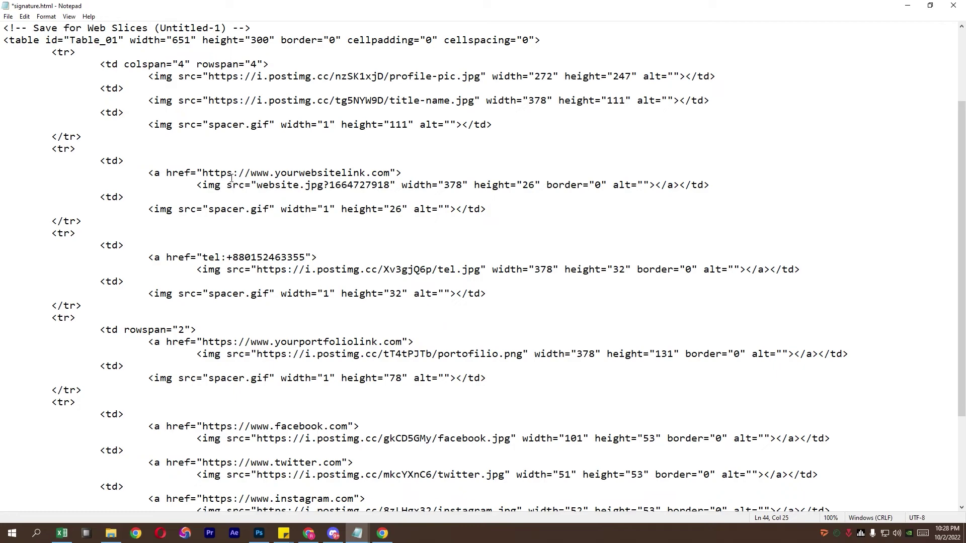
pyautogui.moveTo(258, 186); pyautogui.dragTo(385, 185)
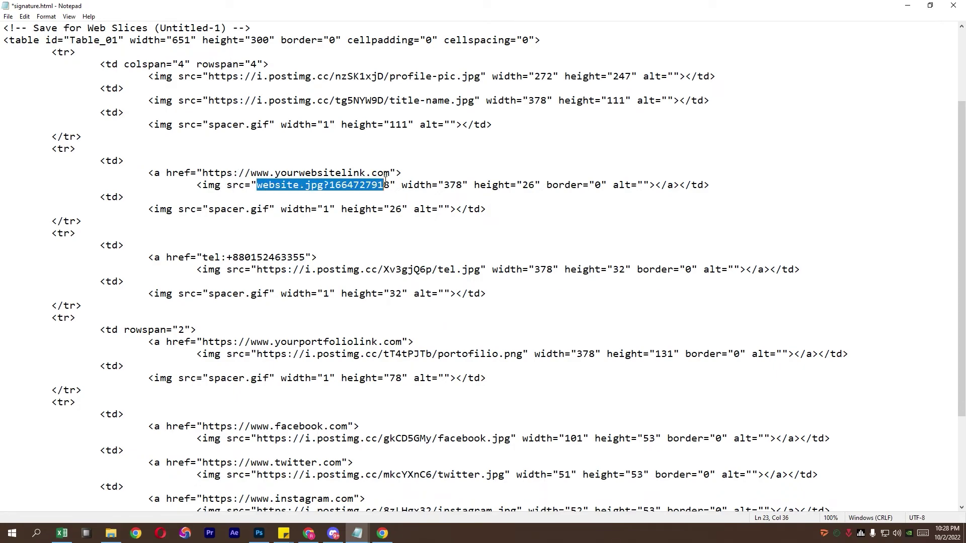
pyautogui.rightClick(388, 185)
pyautogui.click(409, 224)
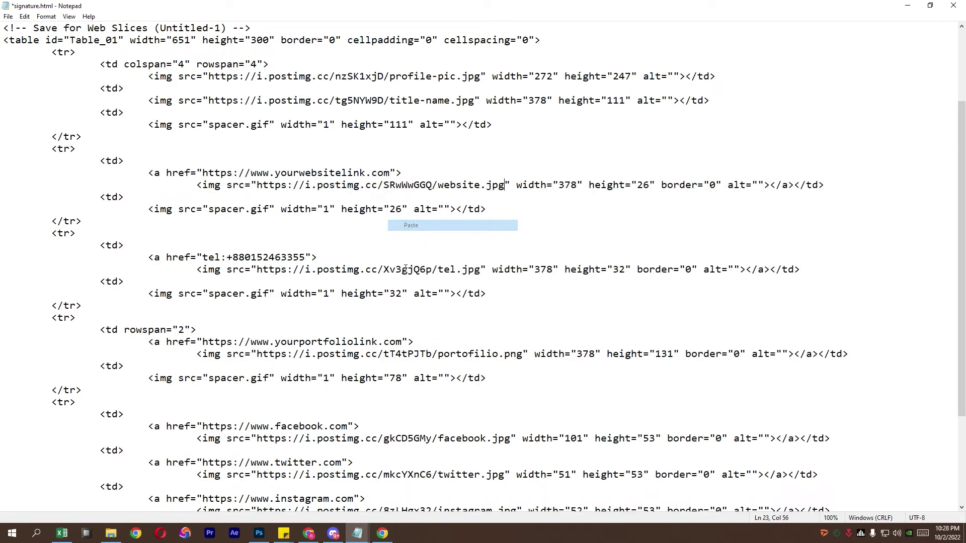
# - Return to the Postimages page in Chrome and copy the direct link of youtube.jpg
pyautogui.click(382, 532)
pyautogui.moveTo(468, 321); pyautogui.dragTo(297, 330)
pyautogui.rightClick(332, 325)
pyautogui.click(347, 328)
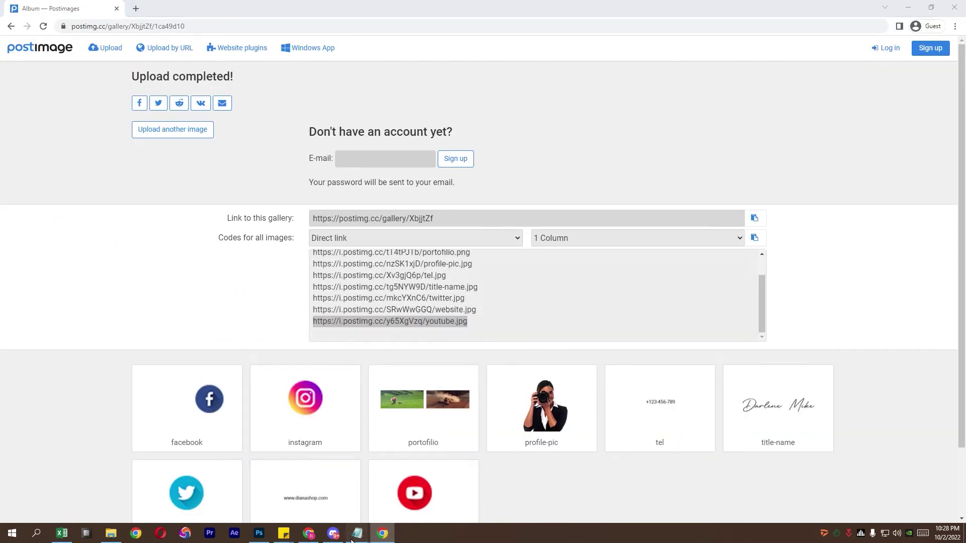
pyautogui.click(357, 533)
pyautogui.scroll(-1, 294, 501)
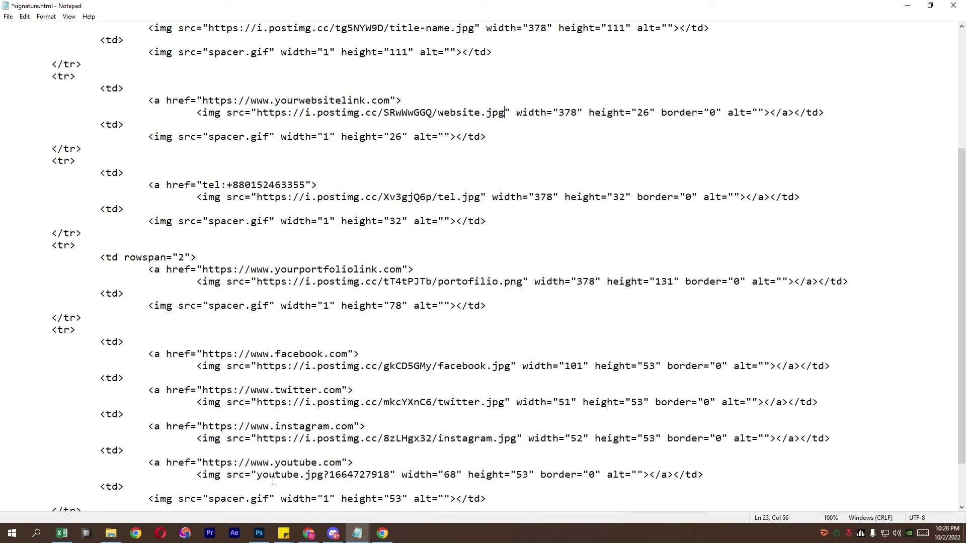
pyautogui.moveTo(258, 476); pyautogui.dragTo(356, 476)
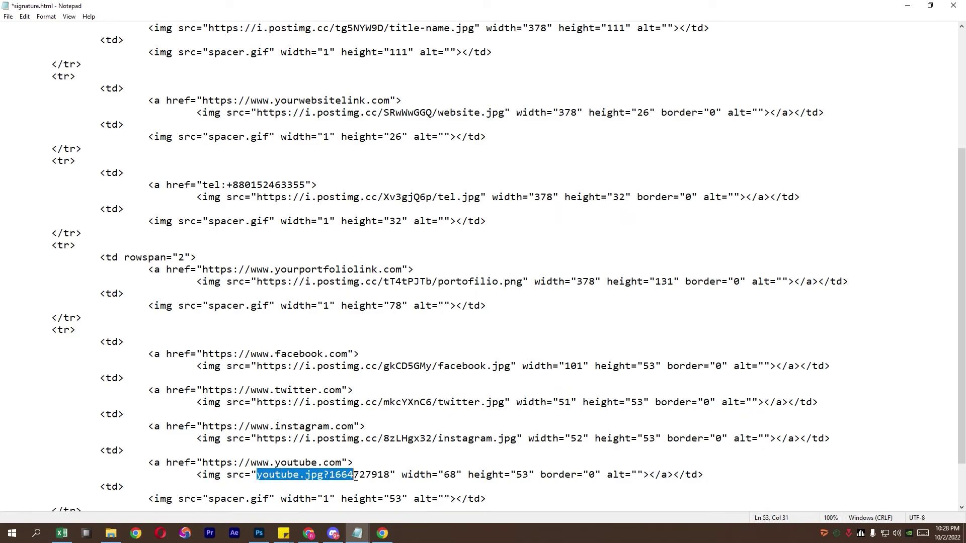
pyautogui.rightClick(390, 475)
pyautogui.click(421, 365)
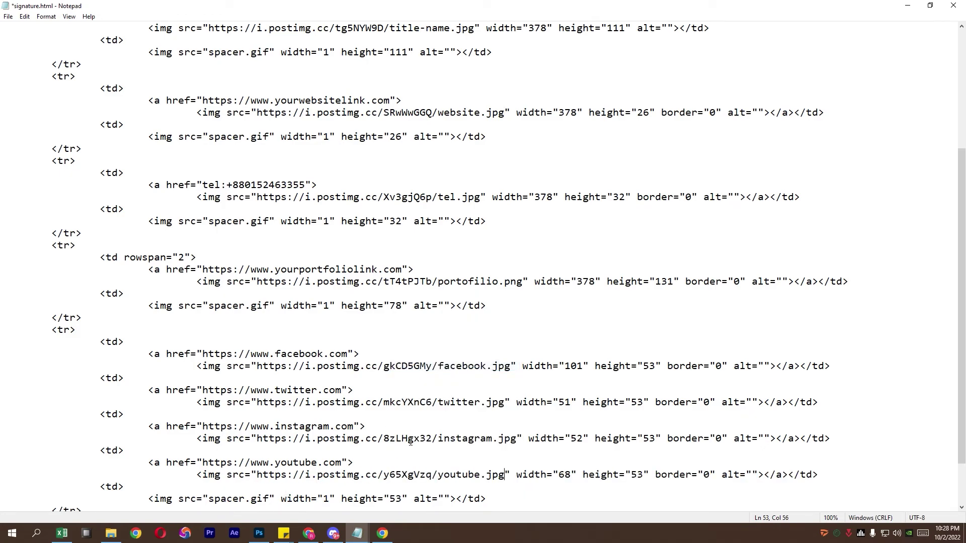
# - Save the edited signature.html file
pyautogui.click(8, 16)
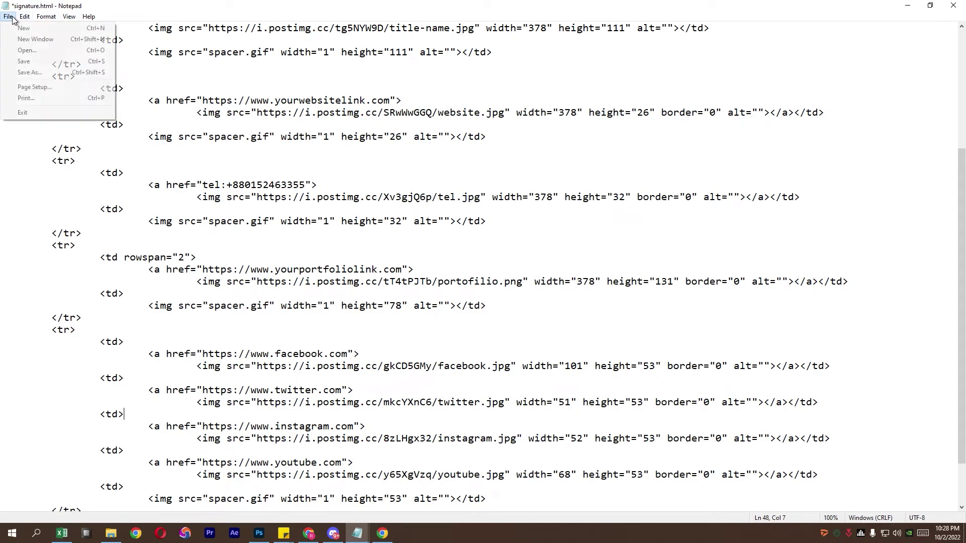
pyautogui.click(24, 62)
pyautogui.click(8, 16)
pyautogui.click(24, 61)
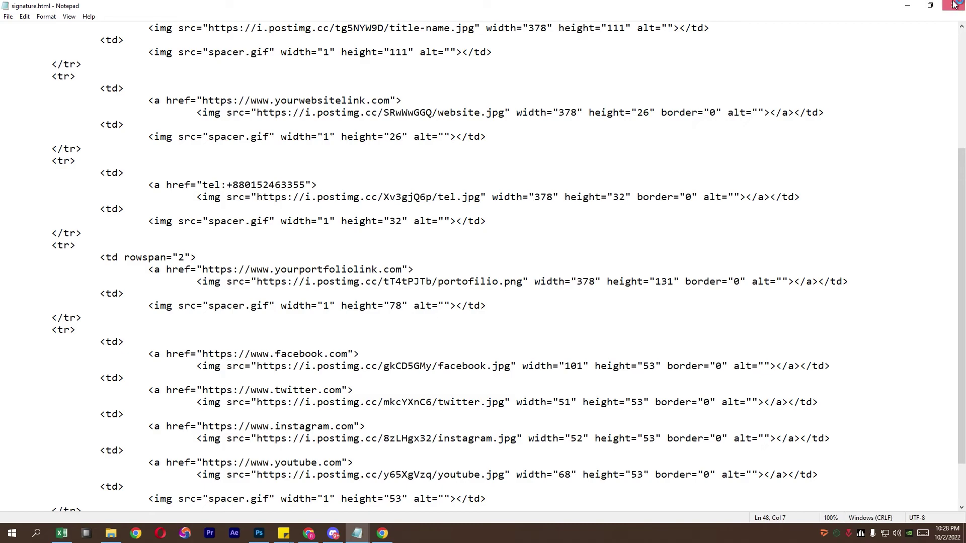
# - Open signature.html from New folder (15) in Chrome and copy the whole rendered signature
pyautogui.click(907, 5)
pyautogui.click(907, 7)
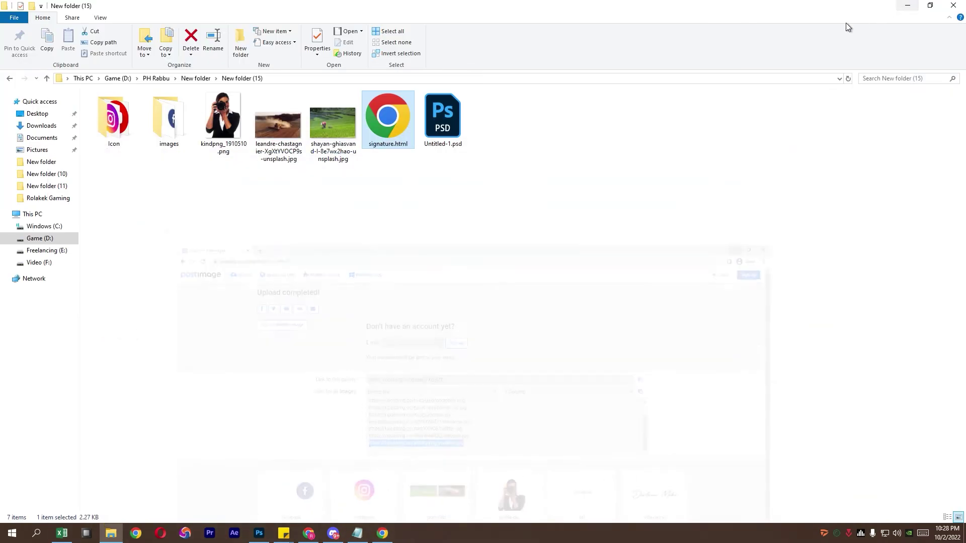
pyautogui.click(545, 194)
pyautogui.doubleClick(393, 129)
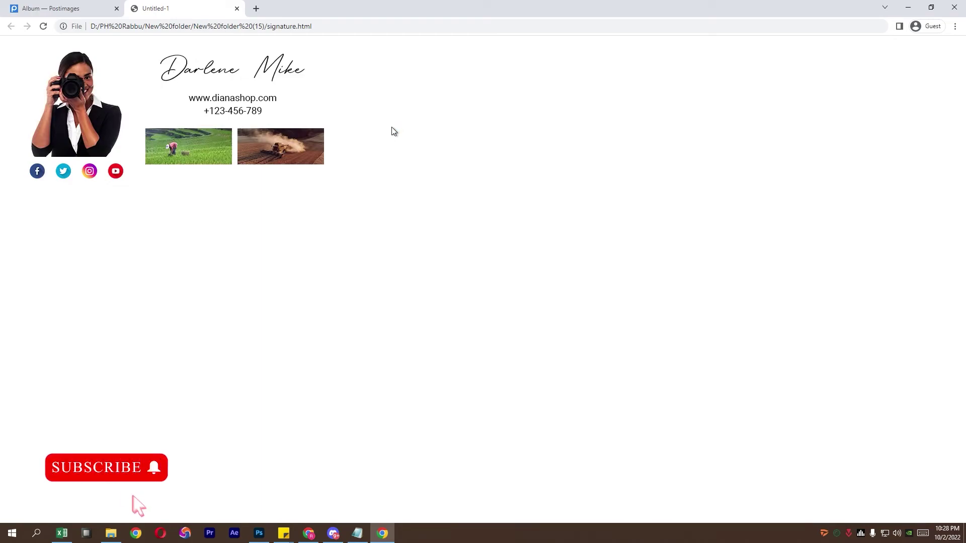
pyautogui.hotkey('ctrl', 'a')
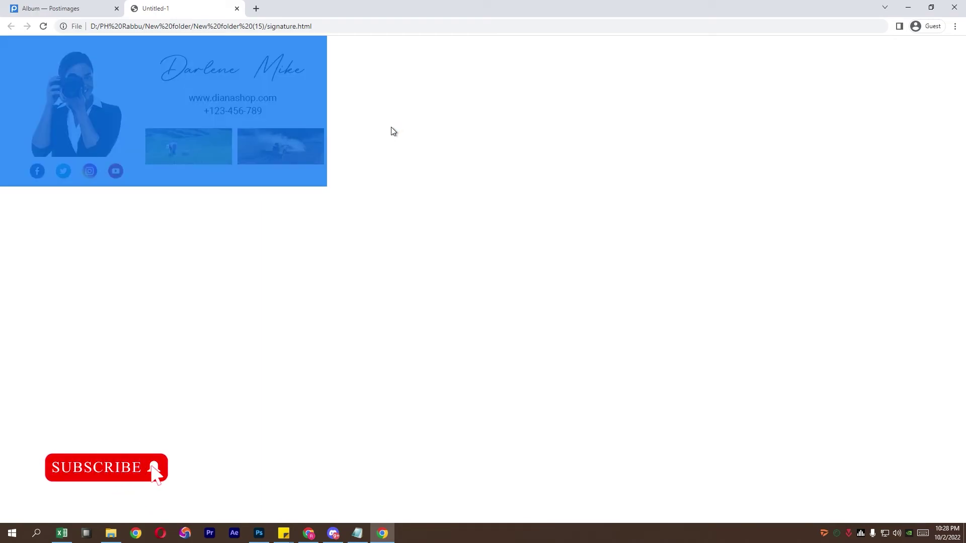
pyautogui.rightClick(281, 194)
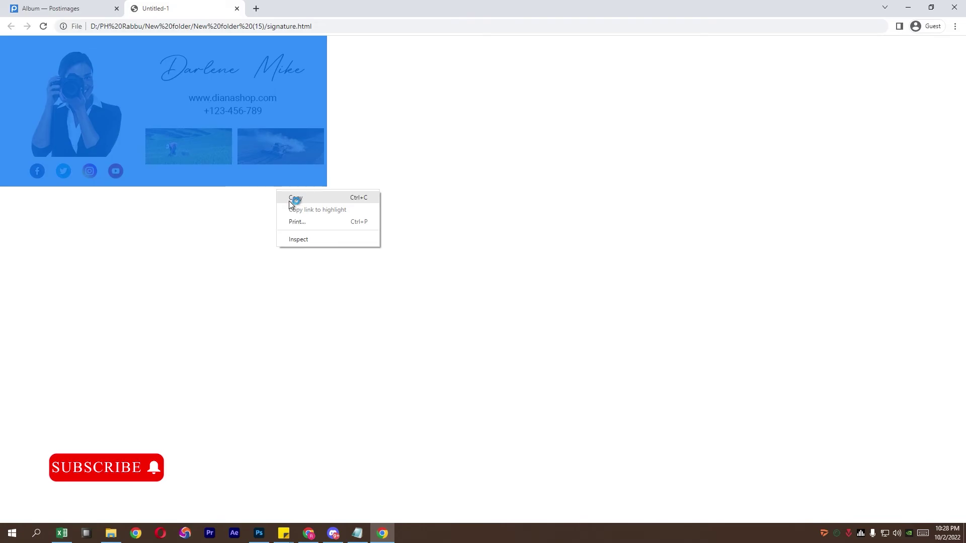
pyautogui.click(312, 198)
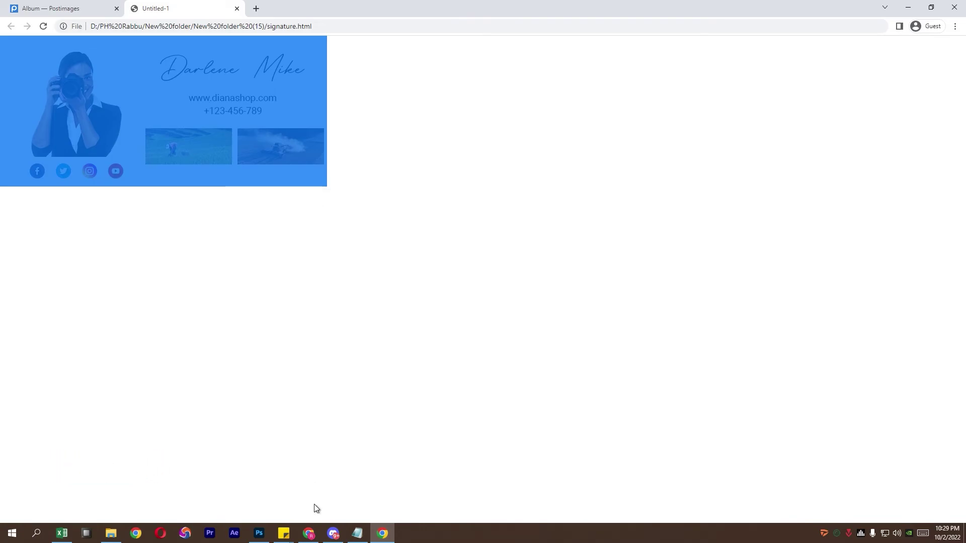
# - Switch to Zoho Mail, go to the signature settings and delete the existing Zoho Signature
pyautogui.click(315, 536)
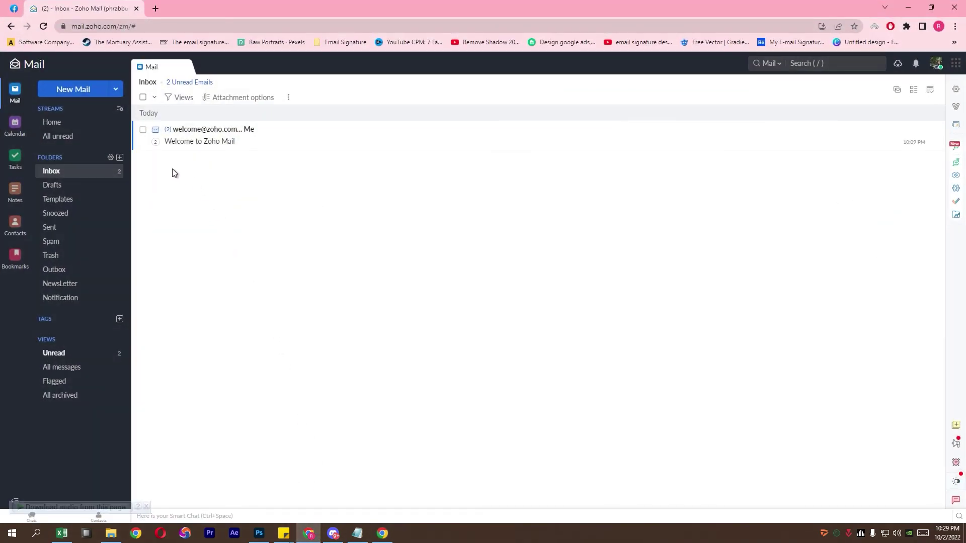
pyautogui.click(111, 158)
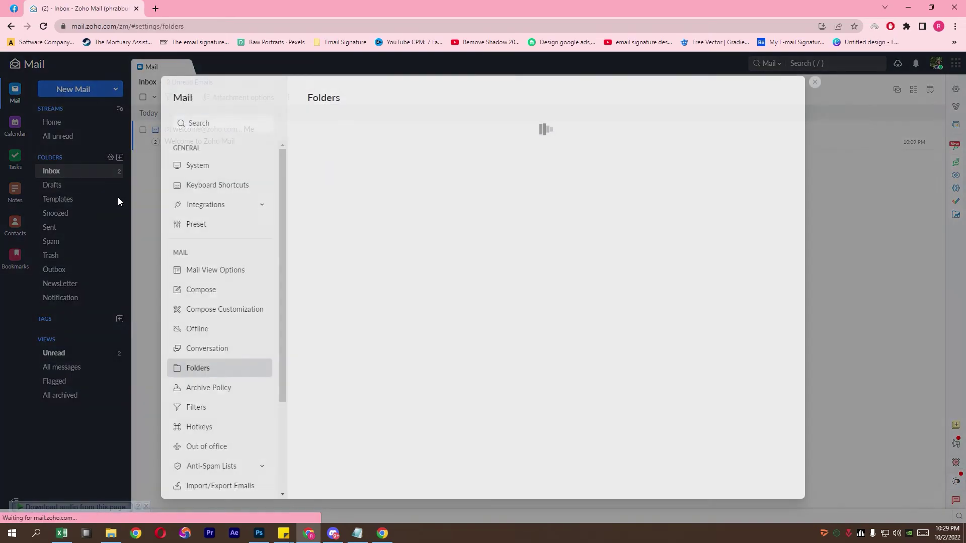
pyautogui.scroll(-2, 208, 397)
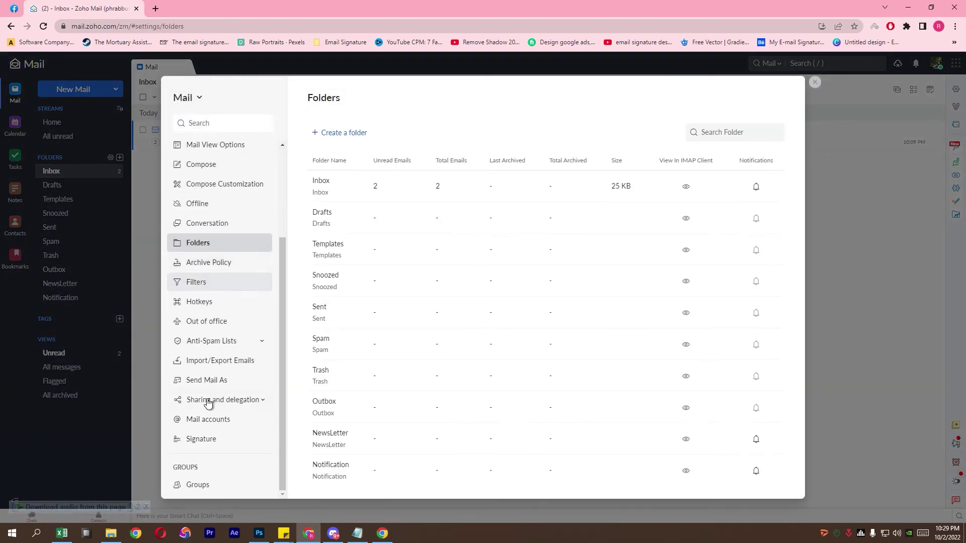
pyautogui.click(212, 439)
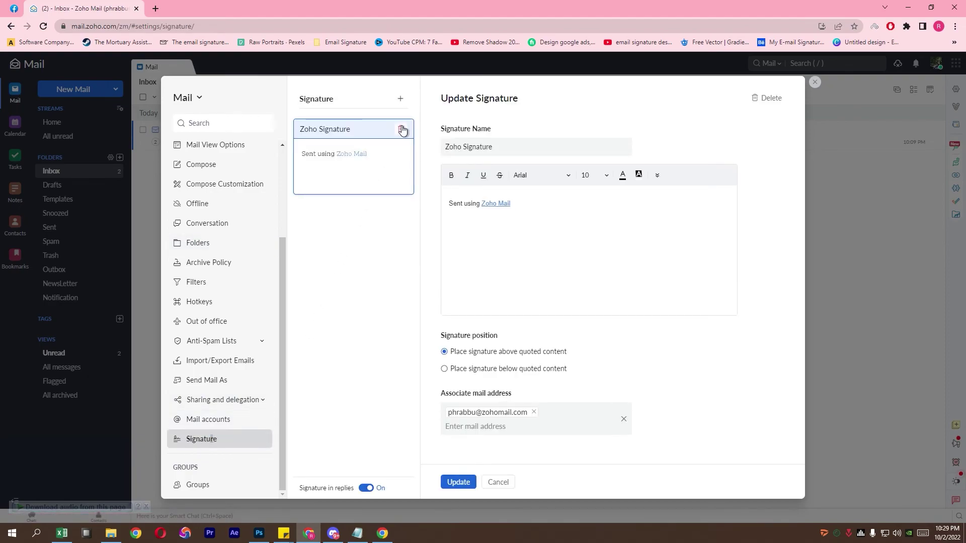
pyautogui.click(403, 130)
pyautogui.click(528, 301)
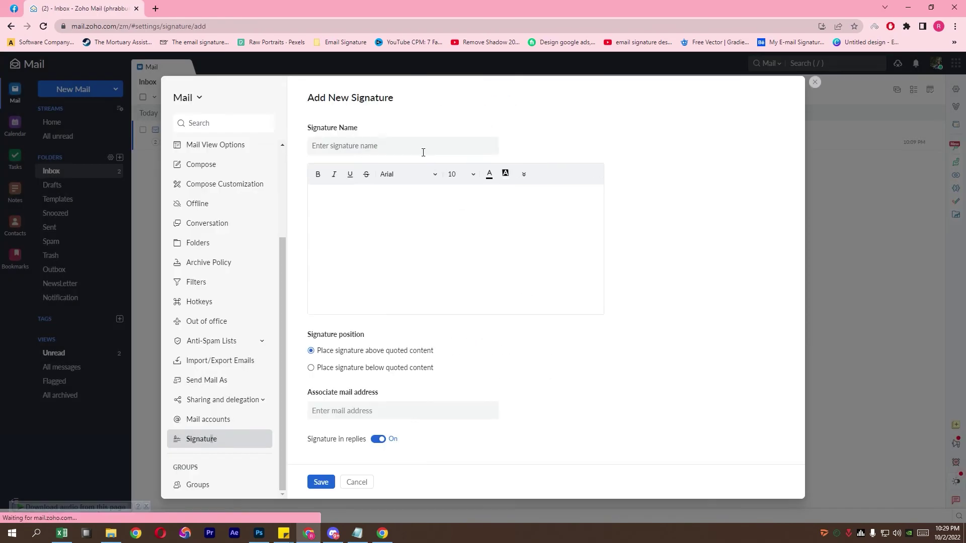
# - Name the new signature "My Signature" and paste the copied banner into its content
pyautogui.click(366, 143)
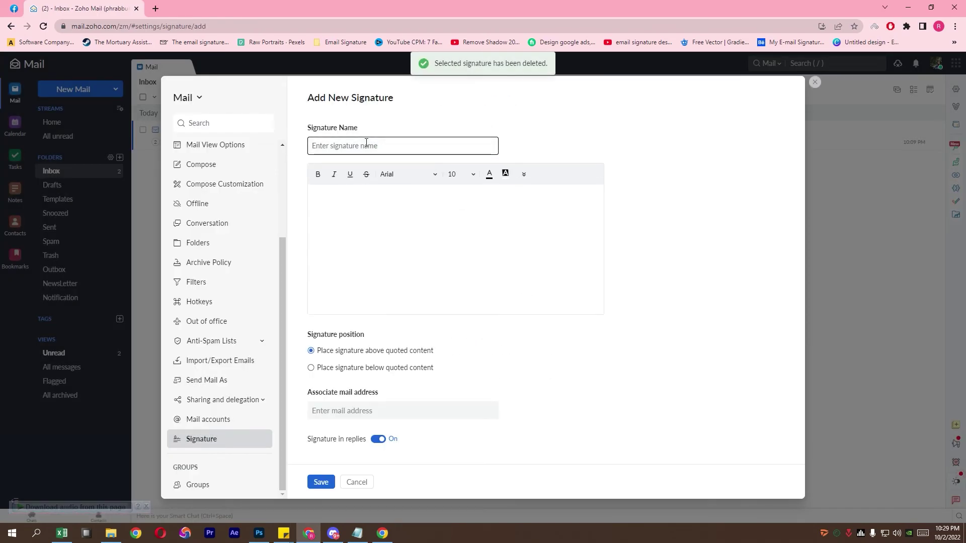
pyautogui.write('My Signature')
pyautogui.click(371, 216)
pyautogui.rightClick(372, 220)
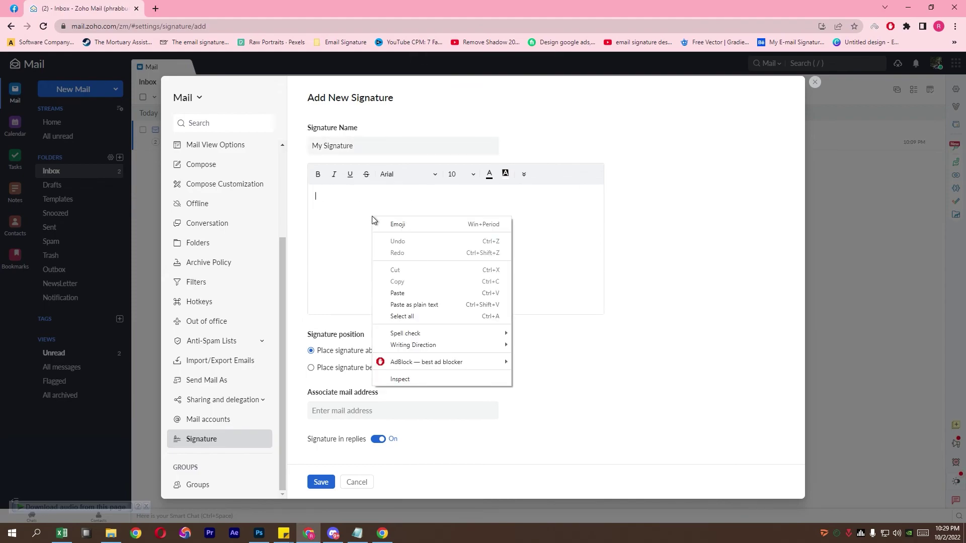
pyautogui.click(407, 293)
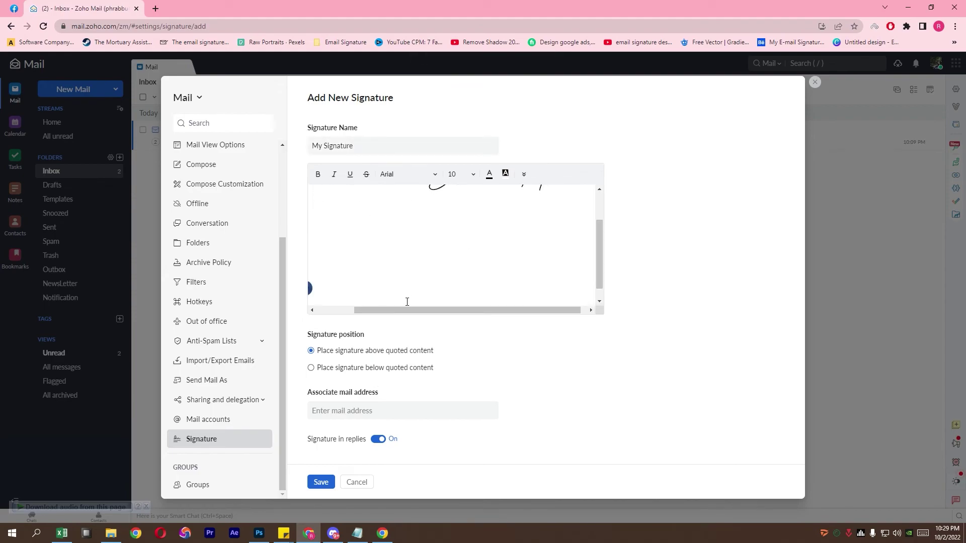
# - Examine the pasted signature and check the links behind its portfolio images and the Facebook, Twitter, Instagram and YouTube icons
pyautogui.moveTo(407, 309); pyautogui.dragTo(348, 311)
pyautogui.moveTo(600, 273); pyautogui.dragTo(596, 232)
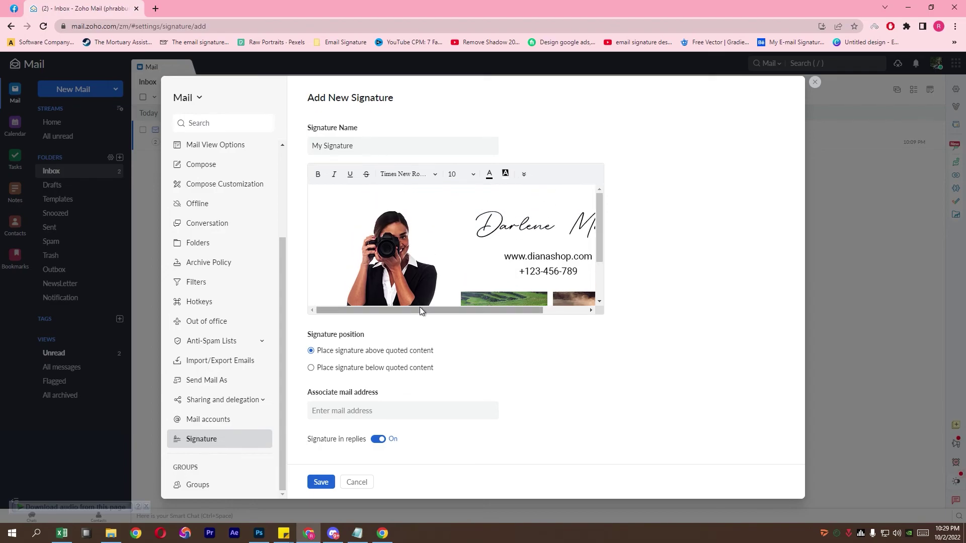
pyautogui.moveTo(419, 308); pyautogui.dragTo(437, 309)
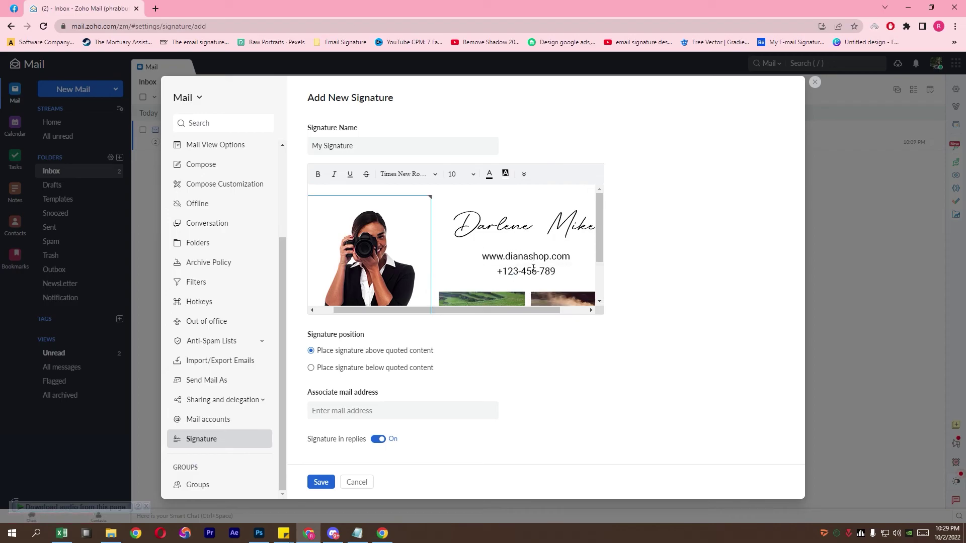
pyautogui.moveTo(521, 282)
pyautogui.moveTo(597, 252); pyautogui.dragTo(599, 281)
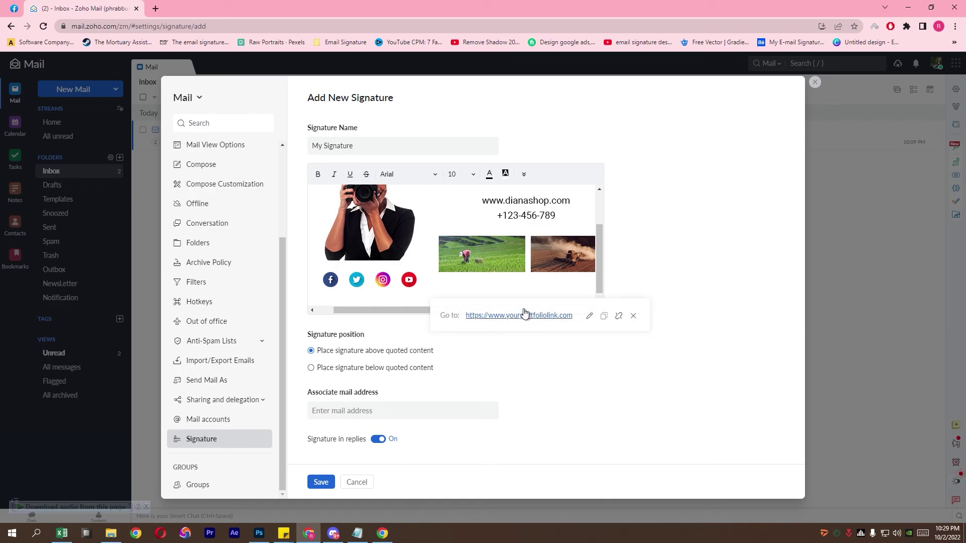
pyautogui.click(330, 280)
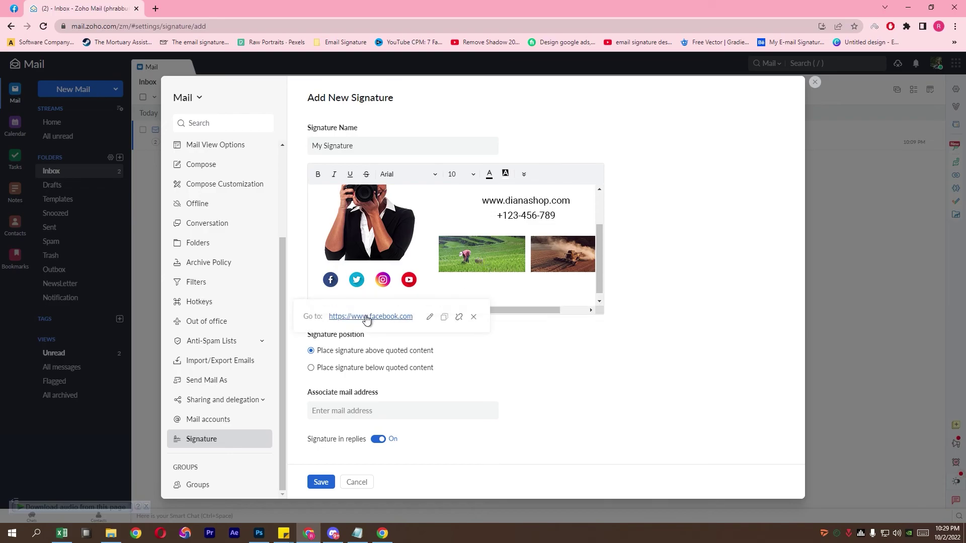
pyautogui.click(358, 283)
pyautogui.click(384, 282)
pyautogui.click(409, 281)
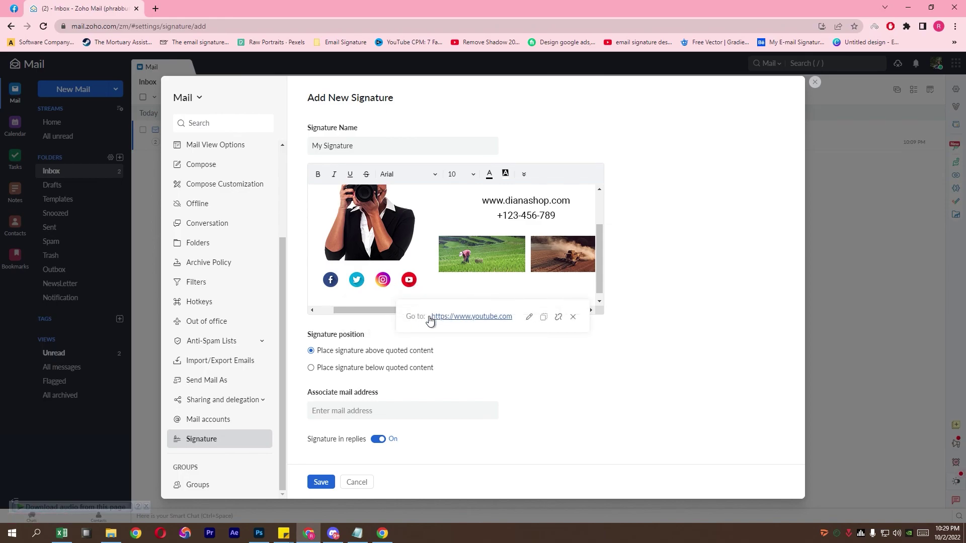